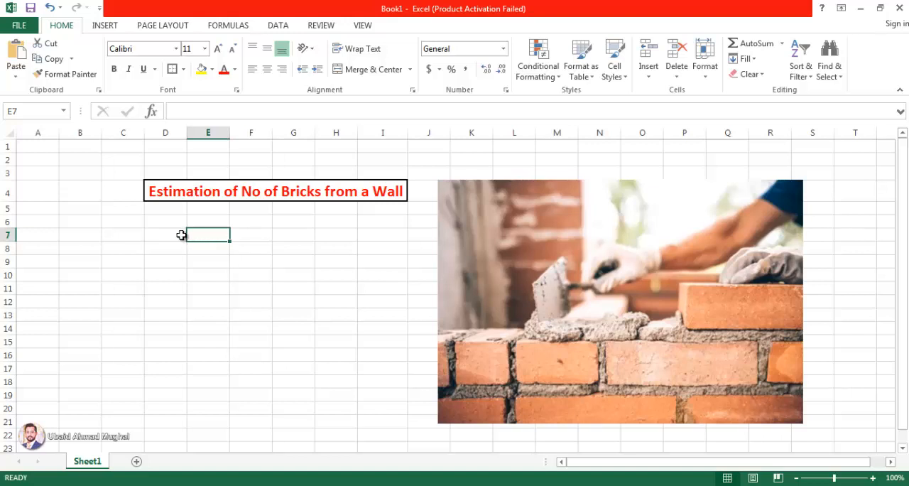
- Merge and center cells D7:G7 and enter the label "Enter Wall Size =" in them
{"action": "left_click_drag", "start_coordinate": [179, 234], "coordinate": [302, 235]}
{"action": "left_click", "coordinate": [375, 71]}
{"action": "double_click", "coordinate": [290, 234]}
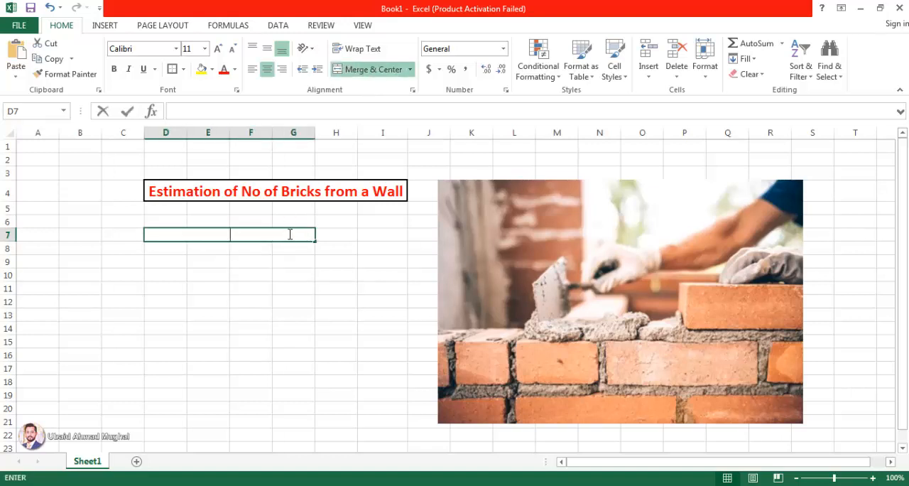
{"action": "type", "text": "Enter Wall S"}
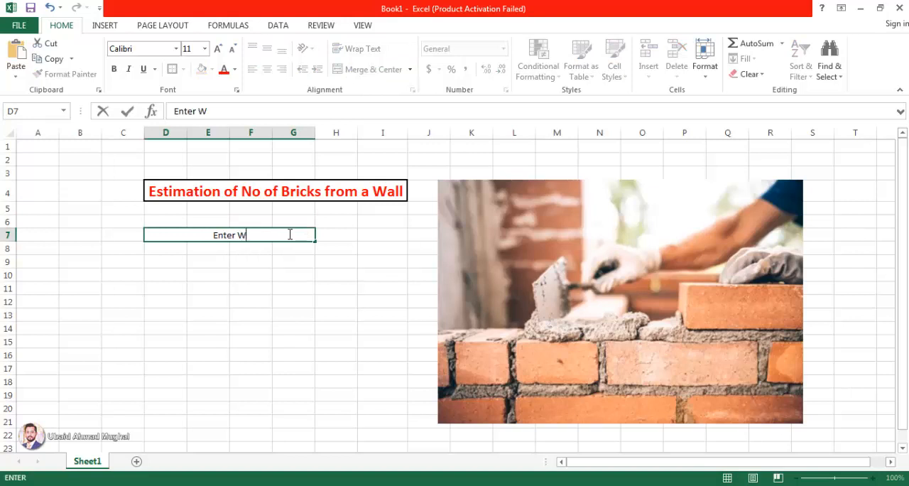
{"action": "key", "text": "BackSpace"}
{"action": "type", "text": "zISE"}
{"action": "key", "text": "BackSpace"}
{"action": "key", "text": "BackSpace"}
{"action": "key", "text": "BackSpace"}
{"action": "key", "text": "BackSpace"}
{"action": "key", "text": "BackSpace"}
{"action": "type", "text": "s"}
{"action": "key", "text": "BackSpace"}
{"action": "type", "text": "Size ="}
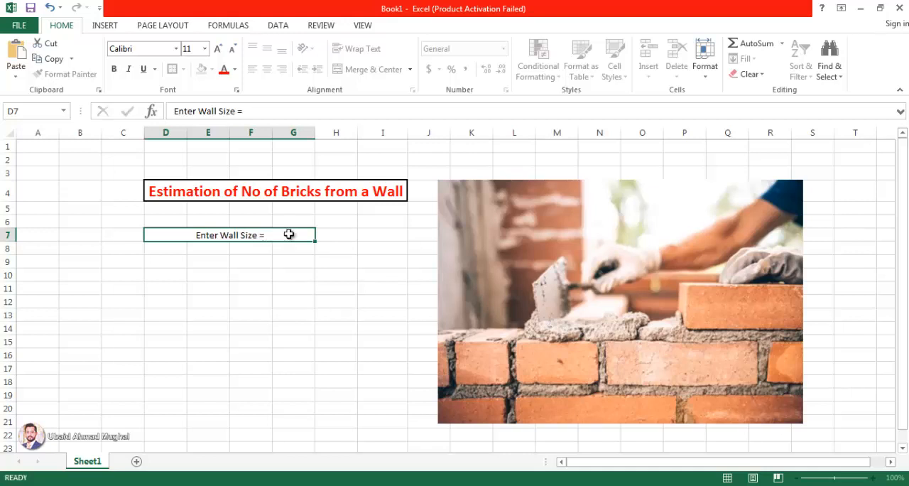
{"action": "key", "text": "Return"}
- Unmerge the wall size label cells D7:G7
{"action": "left_click", "coordinate": [262, 235]}
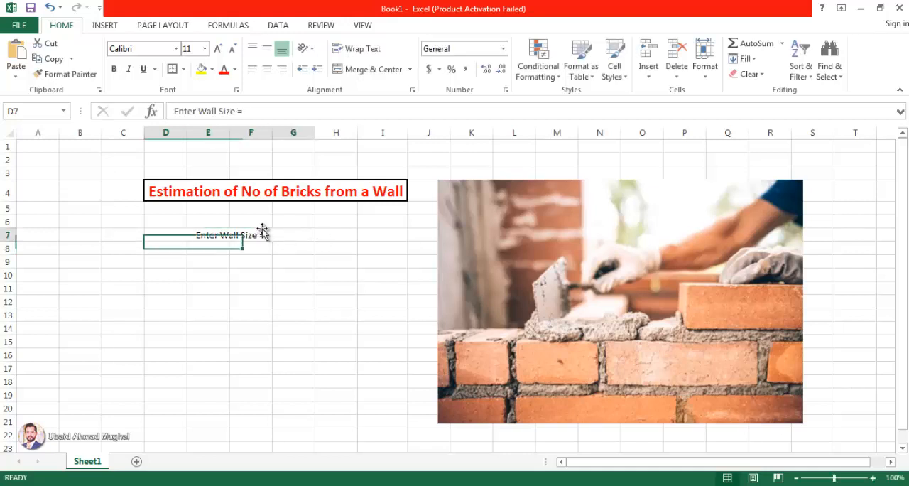
{"action": "left_click", "coordinate": [373, 69]}
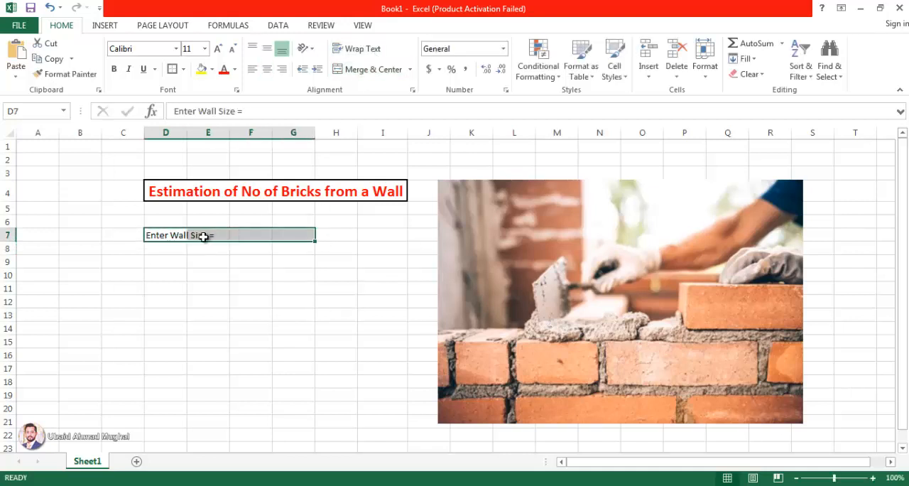
{"action": "left_click_drag", "start_coordinate": [204, 236], "coordinate": [304, 234]}
- Move the wall size label from D7 to E7 and merge and center it across E7:F7
{"action": "left_click", "coordinate": [162, 235]}
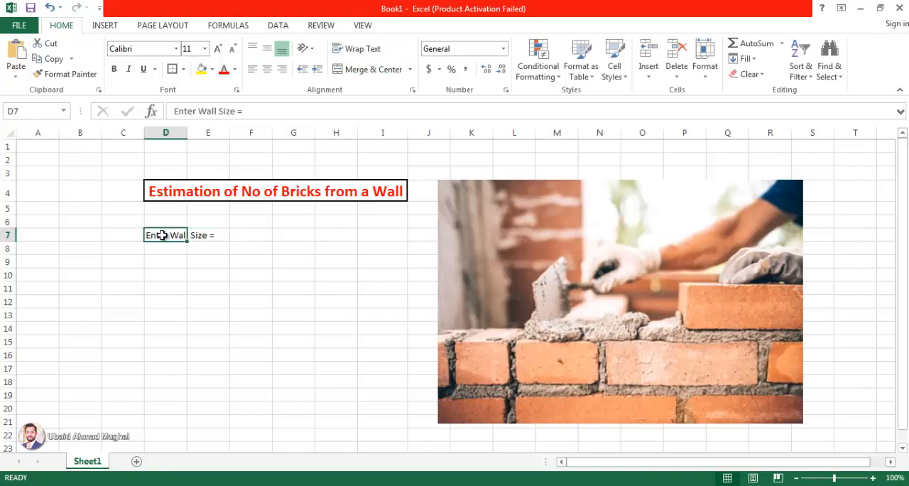
{"action": "key", "text": "ctrl+x"}
{"action": "left_click", "coordinate": [211, 235]}
{"action": "key", "text": "ctrl+v"}
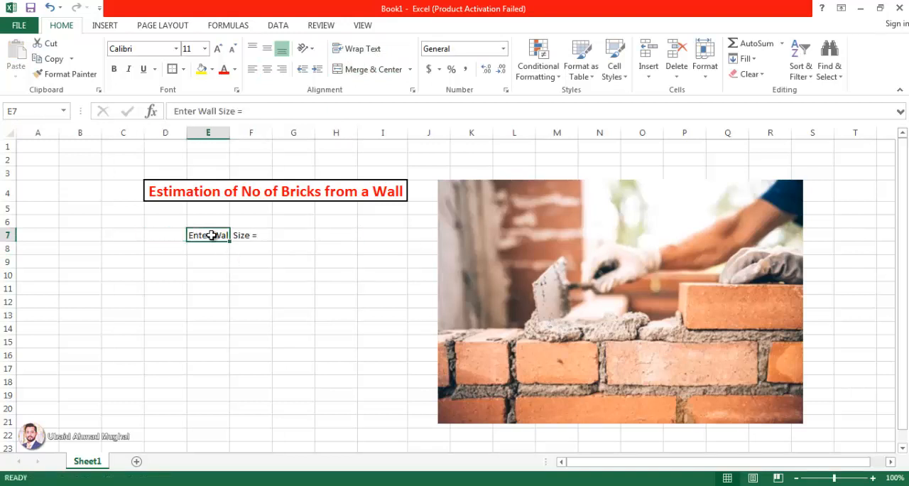
{"action": "left_click_drag", "start_coordinate": [211, 235], "coordinate": [263, 233]}
{"action": "left_click", "coordinate": [367, 70]}
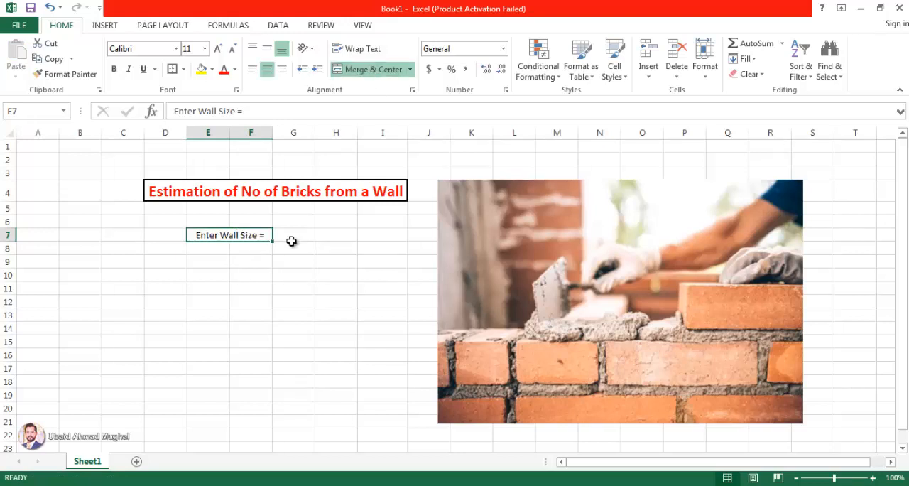
- Enter the heading "Length" in cell G6, above and beside the wall size label
{"action": "left_click", "coordinate": [293, 235]}
{"action": "left_click", "coordinate": [298, 219]}
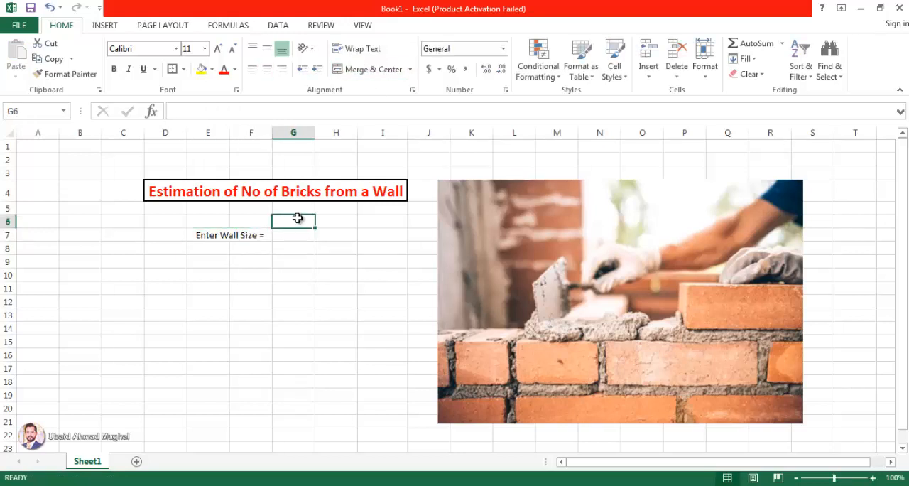
{"action": "type", "text": "Length"}
{"action": "key", "text": "Return"}
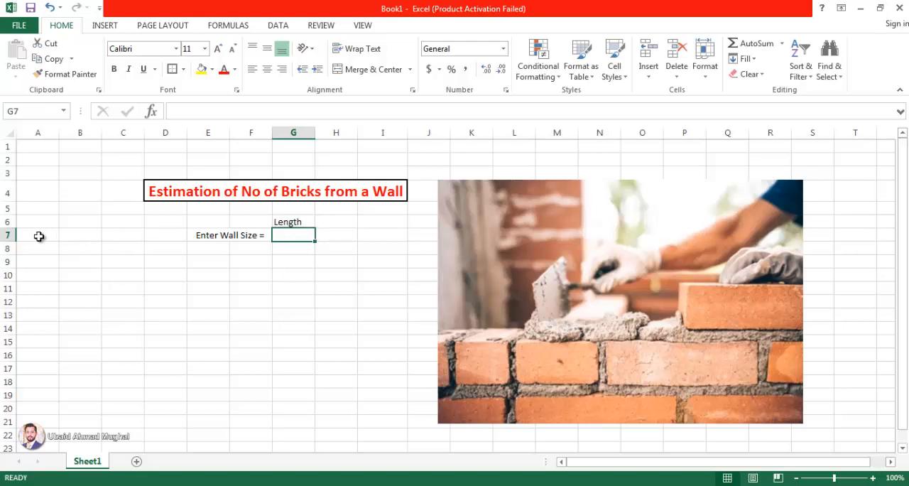
- Insert a blank row above row 7, between the Length heading and the wall size label
{"action": "left_click", "coordinate": [10, 235]}
{"action": "right_click", "coordinate": [10, 235]}
{"action": "key", "text": "Escape"}
{"action": "key", "text": "ctrl+shift+plus"}
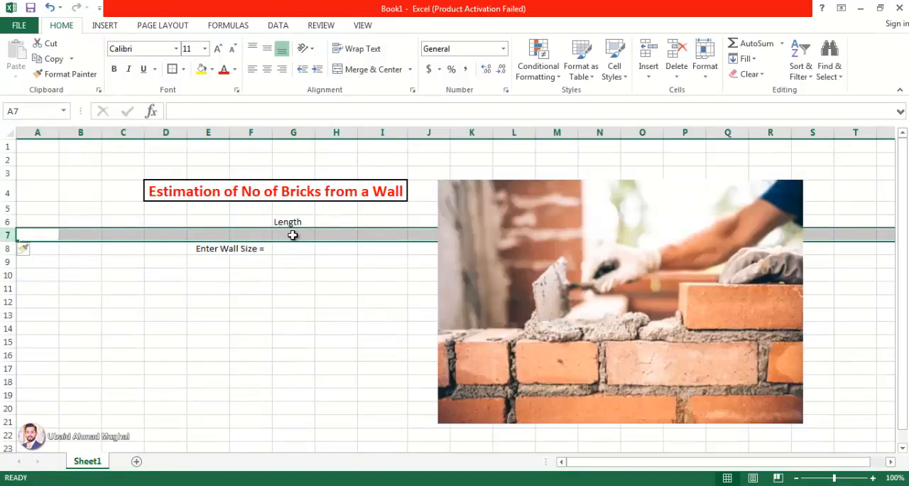
- Enter the unit "(ft)" in G7 and center the length heading cells G6:G7 horizontally
{"action": "left_click", "coordinate": [294, 235]}
{"action": "double_click", "coordinate": [299, 238]}
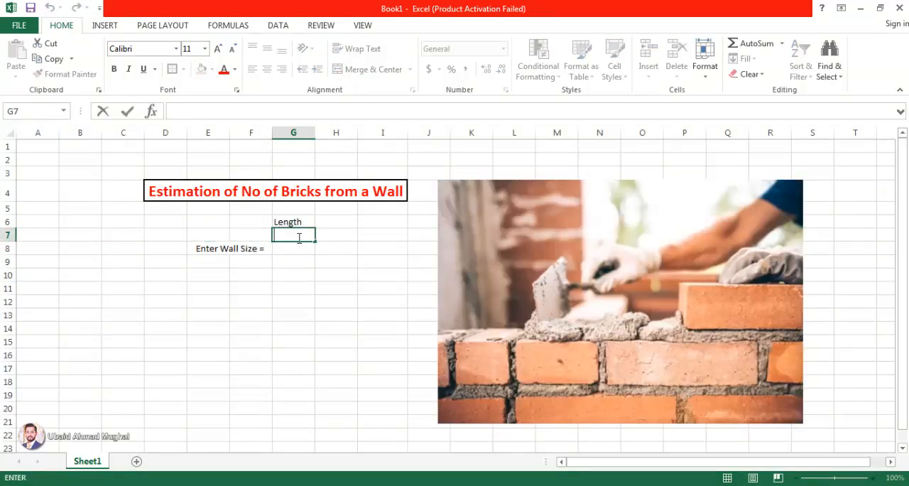
{"action": "type", "text": "(ft)"}
{"action": "key", "text": "Return"}
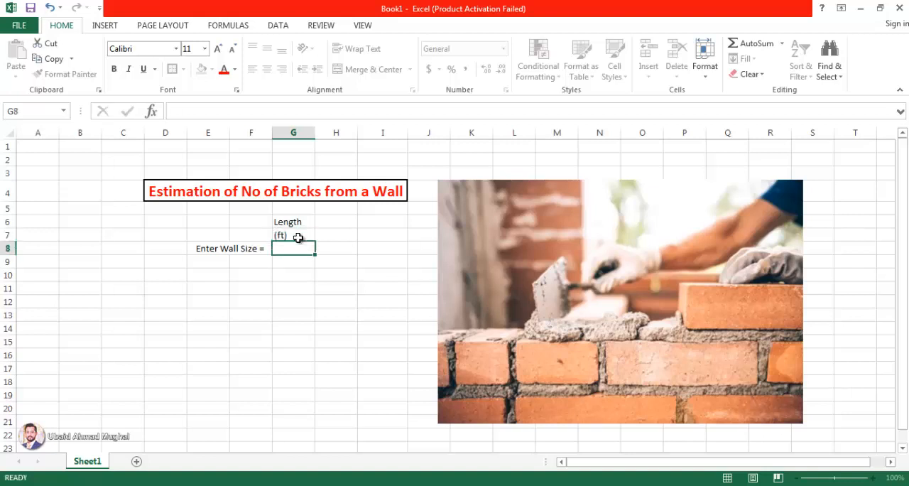
{"action": "left_click_drag", "start_coordinate": [291, 223], "coordinate": [294, 238]}
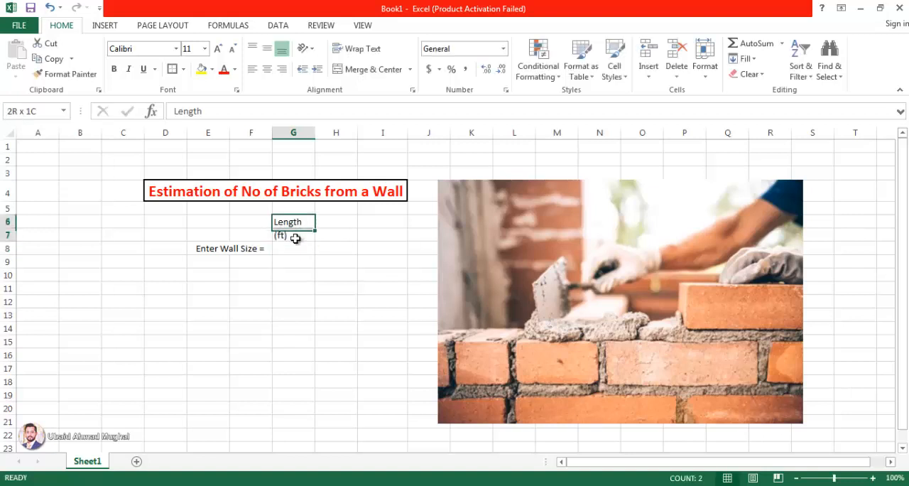
{"action": "left_click", "coordinate": [267, 69]}
- Enter "x" in H7 and autofit the width of column H to it
{"action": "left_click", "coordinate": [340, 223]}
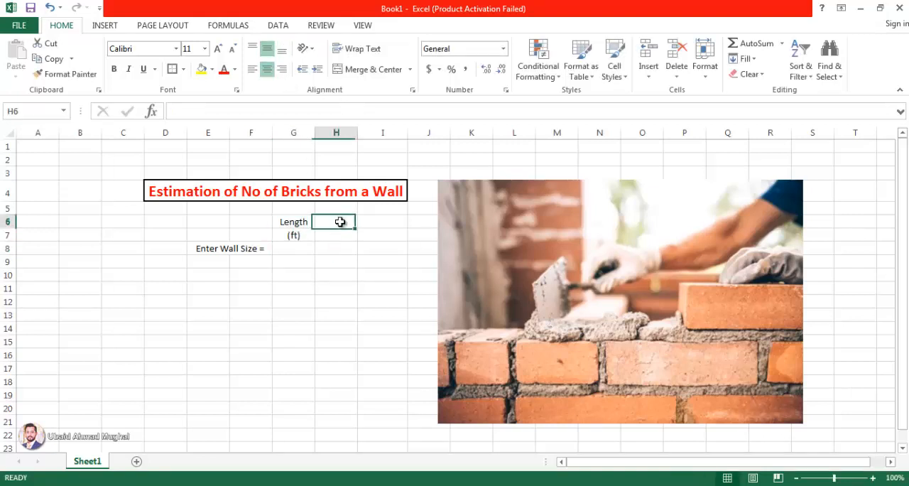
{"action": "left_click", "coordinate": [331, 234]}
{"action": "type", "text": "x"}
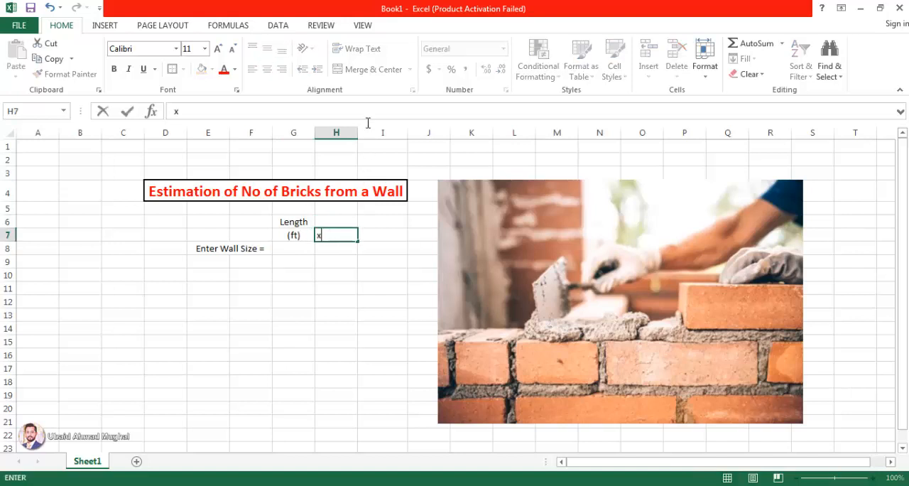
{"action": "left_click", "coordinate": [353, 133]}
{"action": "double_click", "coordinate": [357, 133]}
{"action": "left_click", "coordinate": [346, 234]}
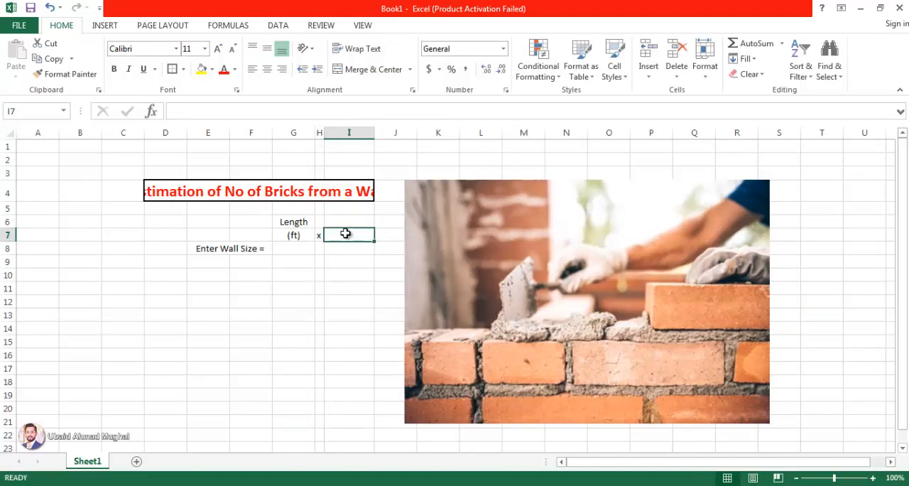
- Copy the Length heading and its unit from G6:G7 to I6:I7
{"action": "left_click_drag", "start_coordinate": [312, 221], "coordinate": [301, 234]}
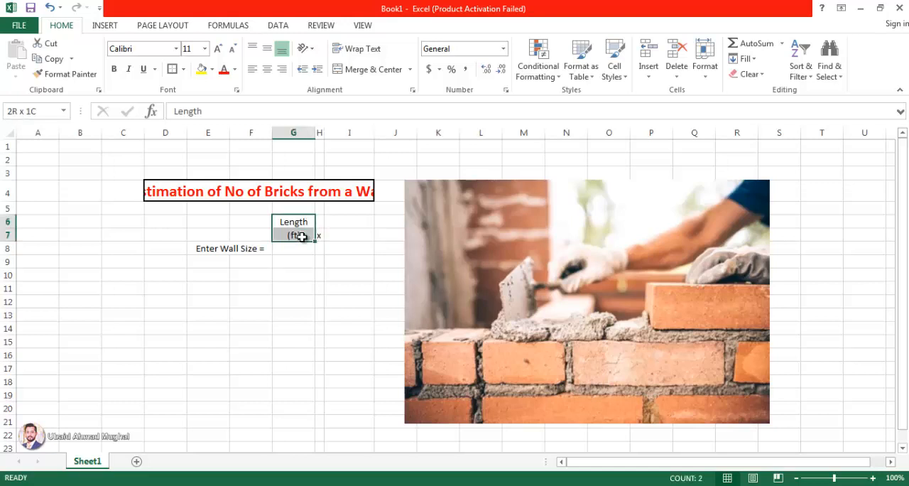
{"action": "key", "text": "ctrl+c"}
{"action": "left_click", "coordinate": [359, 222]}
{"action": "key", "text": "ctrl+v"}
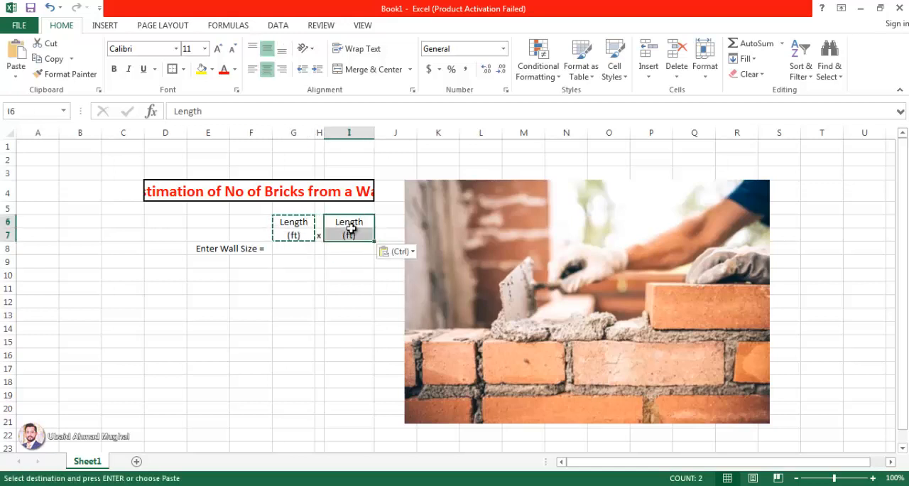
- Change the copied heading in cell I6 to "Width"
{"action": "double_click", "coordinate": [349, 223]}
{"action": "key", "text": "BackSpace"}
{"action": "key", "text": "BackSpace"}
{"action": "key", "text": "BackSpace"}
{"action": "key", "text": "BackSpace"}
{"action": "key", "text": "BackSpace"}
{"action": "key", "text": "BackSpace"}
{"action": "type", "text": "W"}
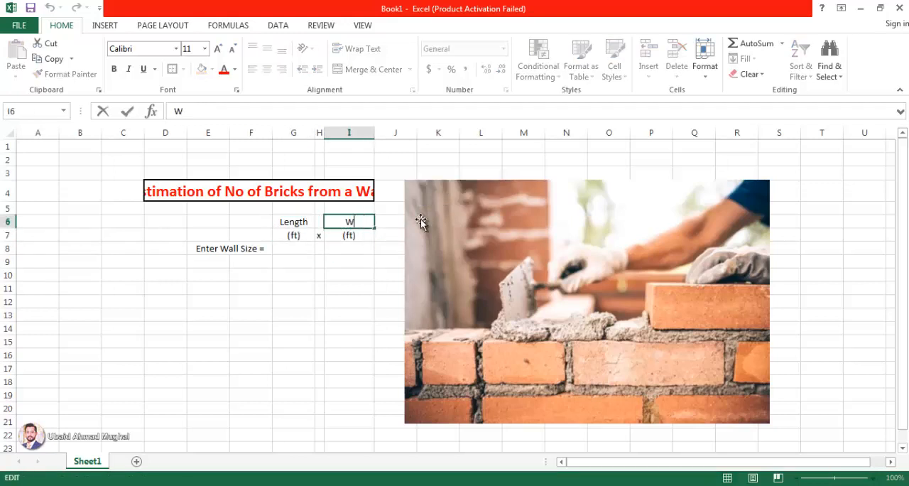
{"action": "type", "text": "idth"}
{"action": "key", "text": "Return"}
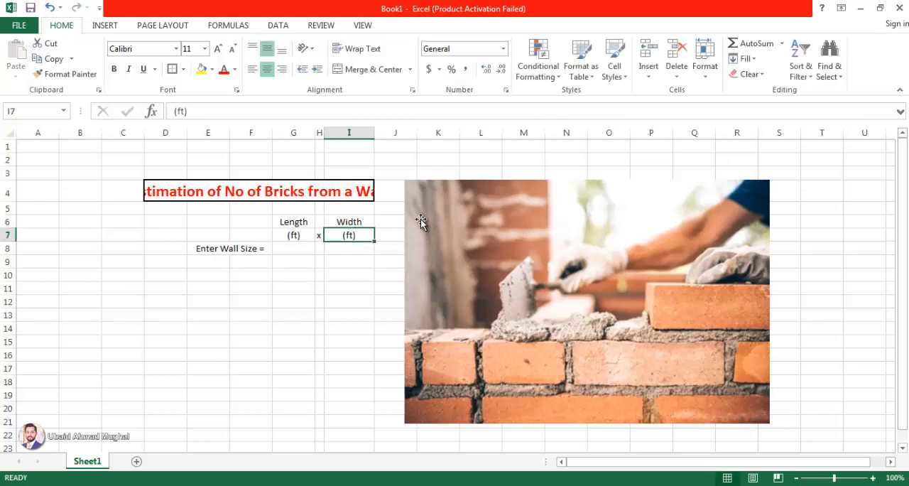
- Fill the wall size input cells G8 and I8 with yellow
{"action": "left_click", "coordinate": [295, 250]}
{"action": "left_click", "coordinate": [201, 69]}
{"action": "left_click", "coordinate": [334, 248]}
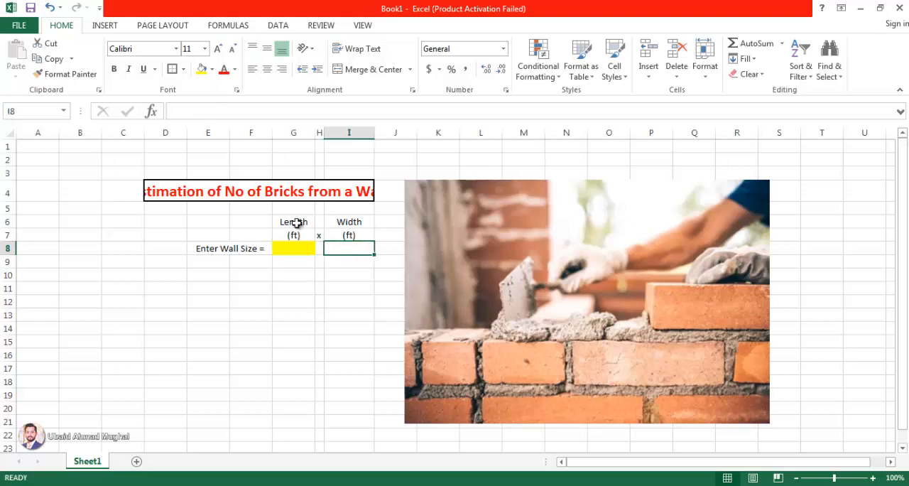
{"action": "left_click", "coordinate": [202, 69]}
- Move the bricklaying picture right, away from the wall size table, so it starts near column L
{"action": "left_click", "coordinate": [263, 329]}
{"action": "left_click_drag", "start_coordinate": [475, 244], "coordinate": [531, 243]}
{"action": "left_click", "coordinate": [396, 287]}
{"action": "left_click", "coordinate": [204, 251]}
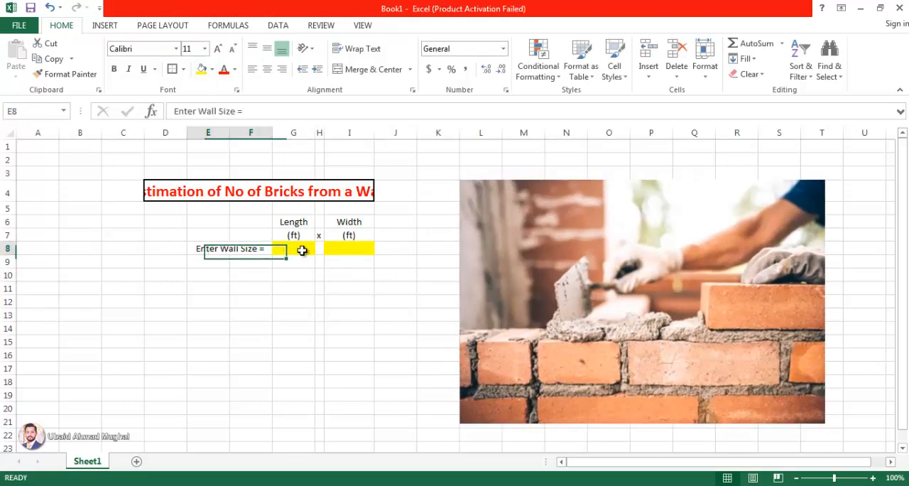
- Enter 10 as the wall length in cell G8
{"action": "left_click", "coordinate": [294, 248]}
{"action": "type", "text": "10"}
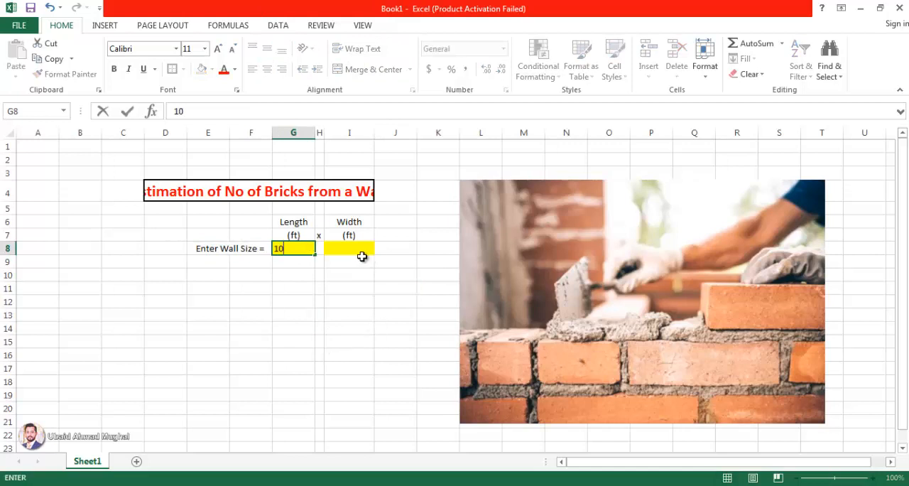
{"action": "left_click", "coordinate": [361, 252]}
- Center the contents of the wall size table E6:I8 horizontally and align them to the middle vertically
{"action": "left_click", "coordinate": [288, 244]}
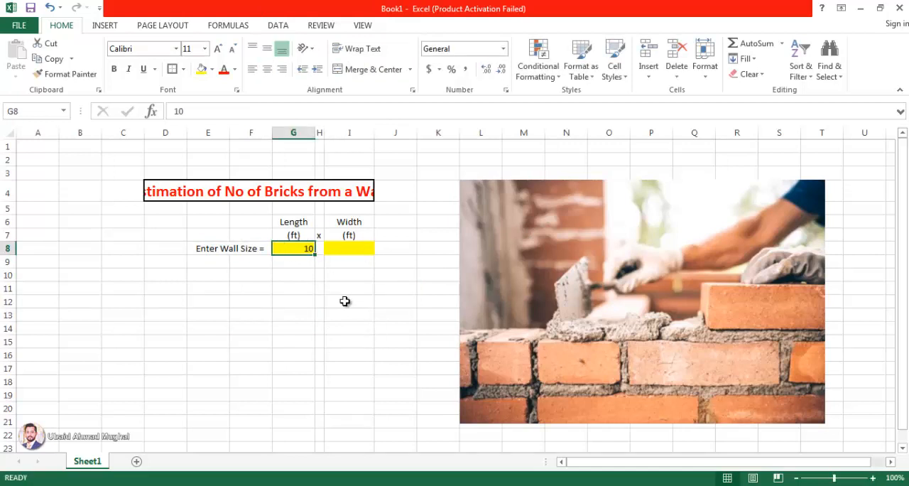
{"action": "key", "text": "ctrl+a"}
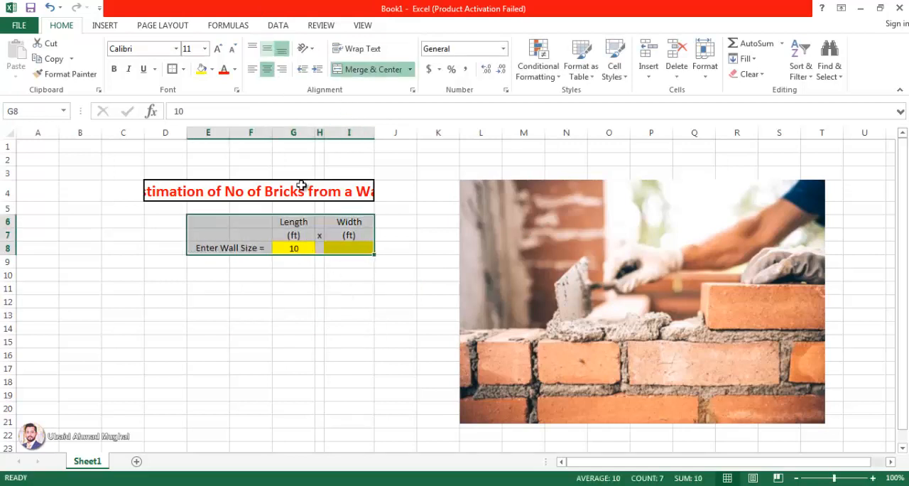
{"action": "left_click", "coordinate": [355, 303]}
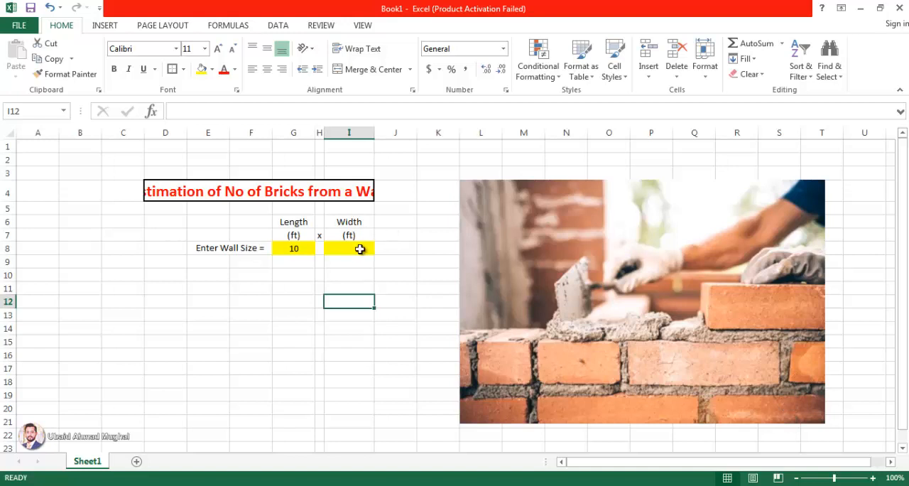
- Replace the heading in cell I6 with "Height"
{"action": "double_click", "coordinate": [369, 221]}
{"action": "double_click", "coordinate": [369, 221]}
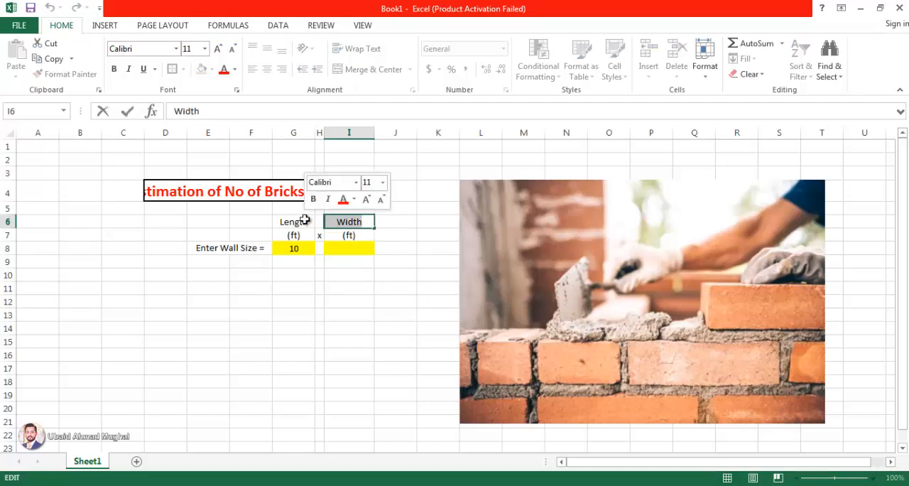
{"action": "type", "text": "Height"}
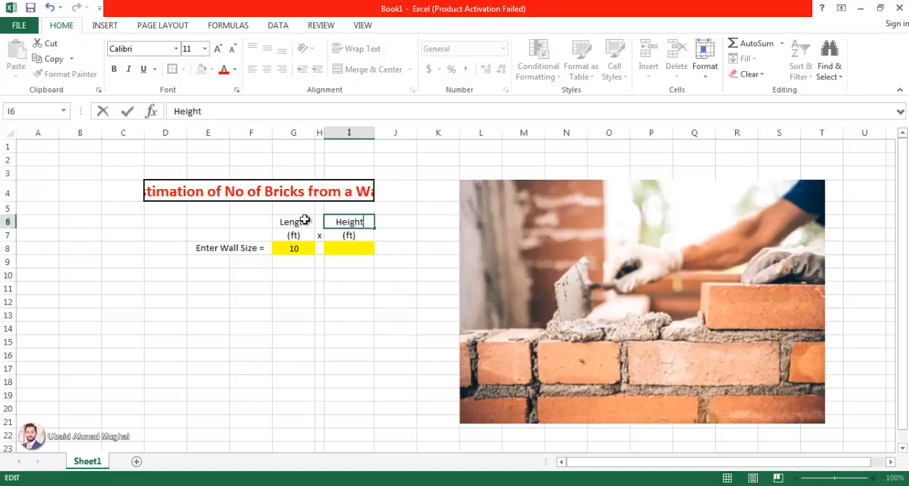
{"action": "left_click", "coordinate": [408, 304]}
- Enter "x" in J7 after the height unit
{"action": "left_click", "coordinate": [387, 233]}
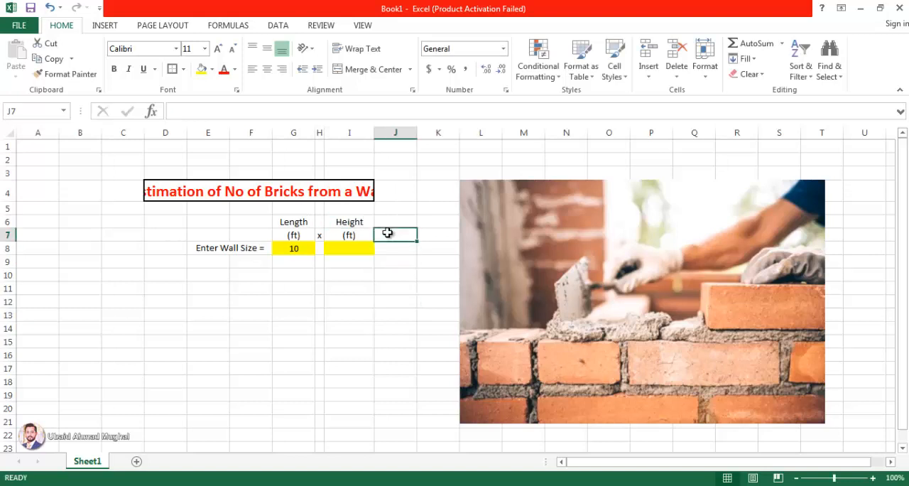
{"action": "type", "text": "x"}
{"action": "left_click", "coordinate": [412, 133]}
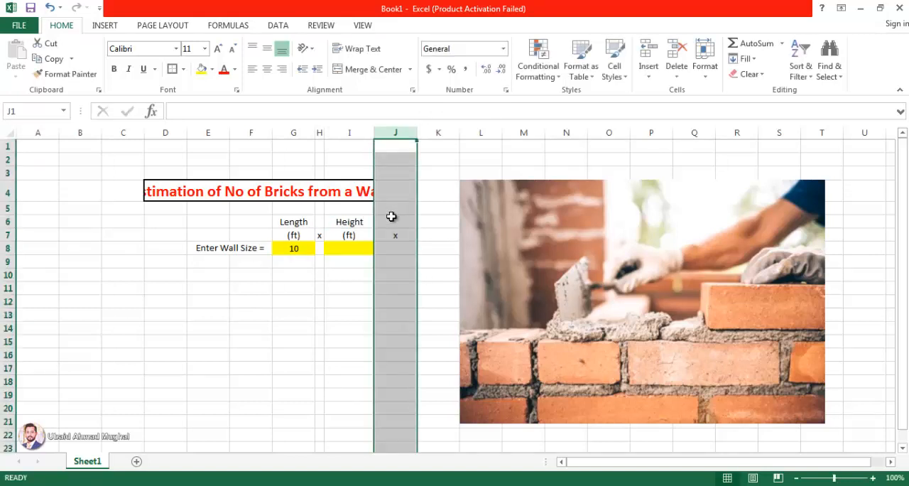
- Narrow column J to little more than the "x" and shift the picture right to start at column L
{"action": "left_click_drag", "start_coordinate": [414, 133], "coordinate": [380, 133]}
{"action": "left_click", "coordinate": [416, 212]}
{"action": "left_click_drag", "start_coordinate": [462, 227], "coordinate": [483, 227]}
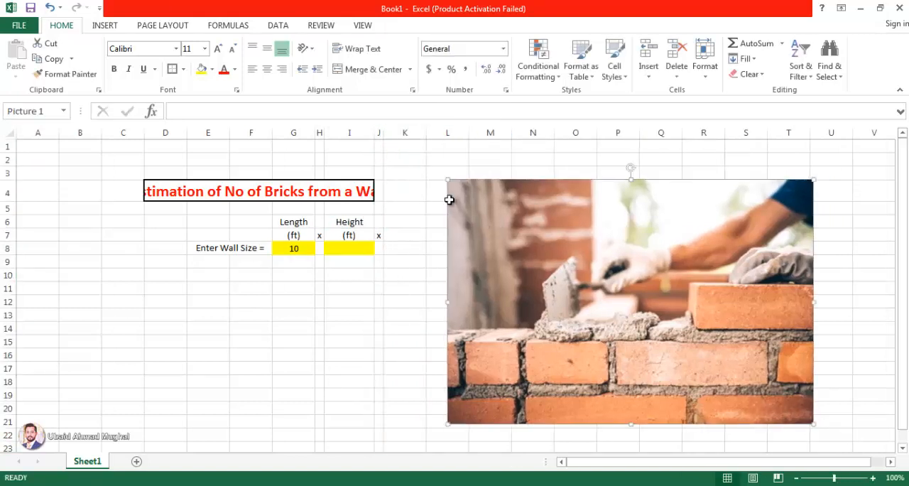
- Enter the heading "Width" in K6 and its unit "(Inch)" in K7
{"action": "left_click", "coordinate": [409, 224]}
{"action": "type", "text": "W"}
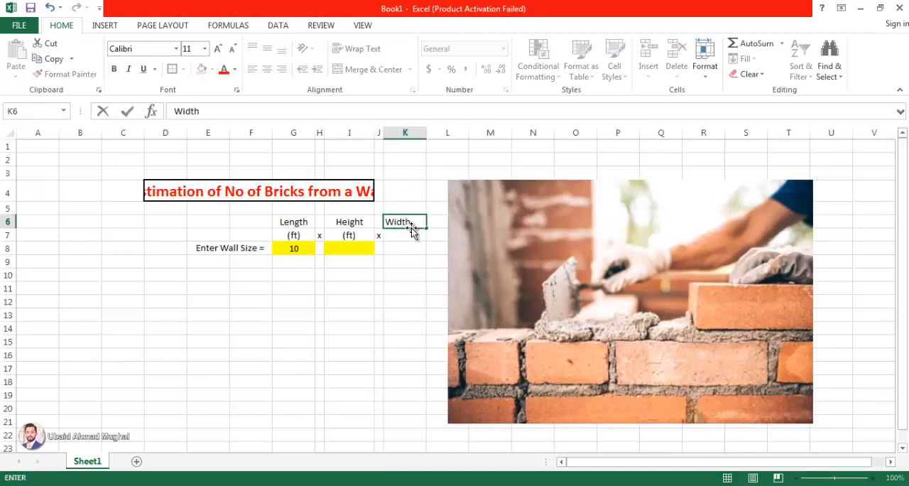
{"action": "type", "text": "idth"}
{"action": "key", "text": "Return"}
{"action": "double_click", "coordinate": [408, 234]}
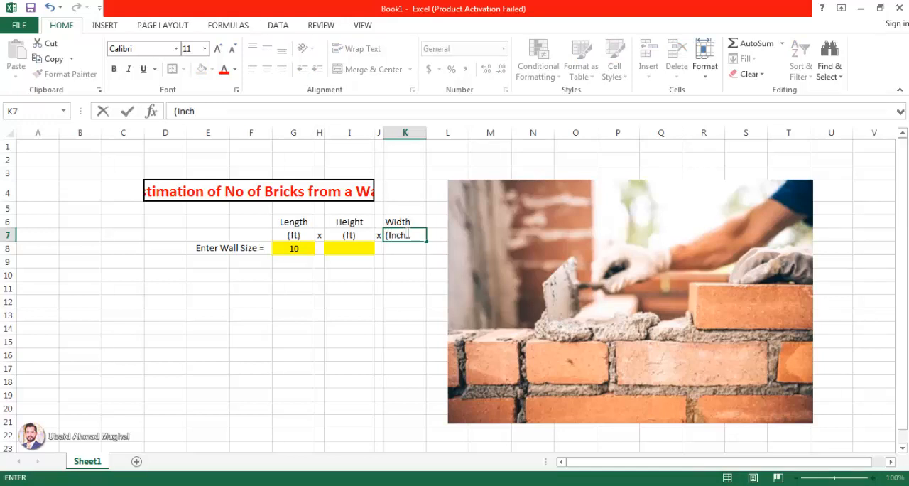
{"action": "key", "text": "Return"}
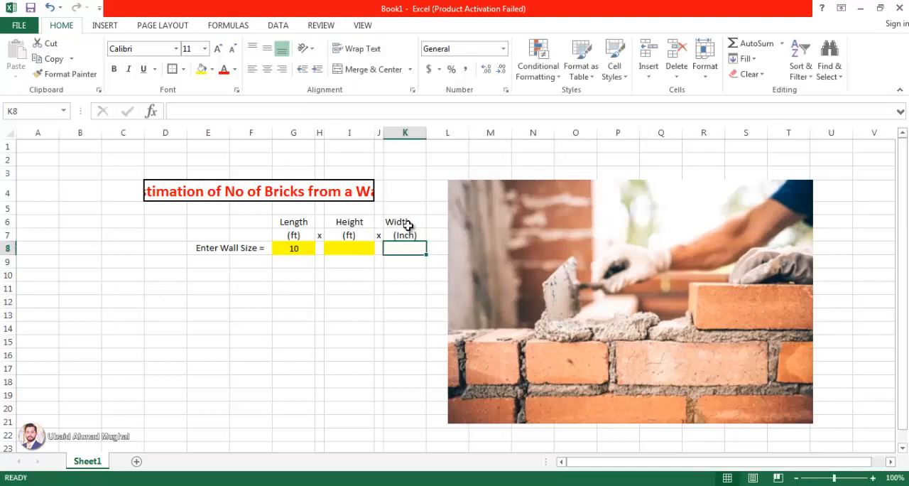
- Centre the width heading and unit in K6:K7 and fill the width input cell K8 with yellow
{"action": "left_click_drag", "start_coordinate": [401, 222], "coordinate": [400, 244]}
{"action": "left_click", "coordinate": [268, 67]}
{"action": "left_click", "coordinate": [401, 248]}
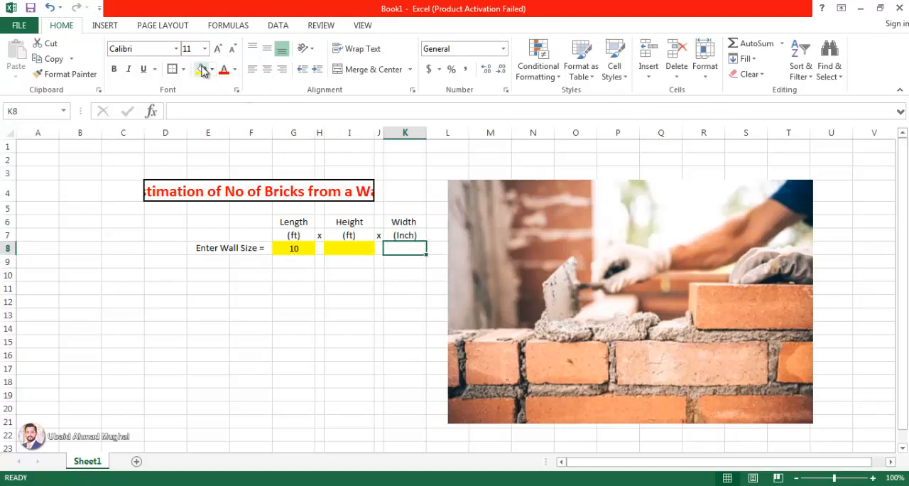
{"action": "left_click", "coordinate": [202, 69]}
{"action": "left_click", "coordinate": [333, 302]}
- Nudge the picture slightly right, then merge and centre the title across D4:K4 with a thick outline border around it
{"action": "left_click_drag", "start_coordinate": [483, 215], "coordinate": [488, 217]}
{"action": "left_click_drag", "start_coordinate": [235, 189], "coordinate": [392, 192]}
{"action": "left_click", "coordinate": [381, 76]}
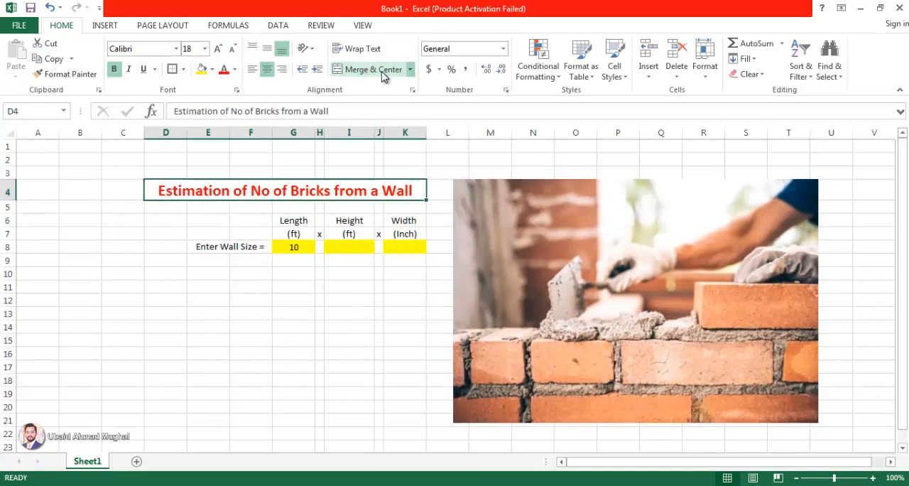
{"action": "left_click", "coordinate": [361, 318]}
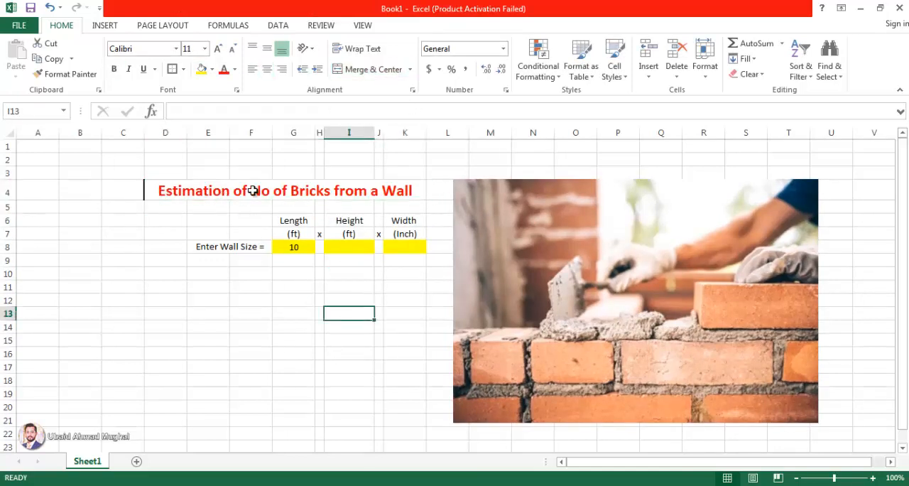
{"action": "left_click", "coordinate": [193, 196]}
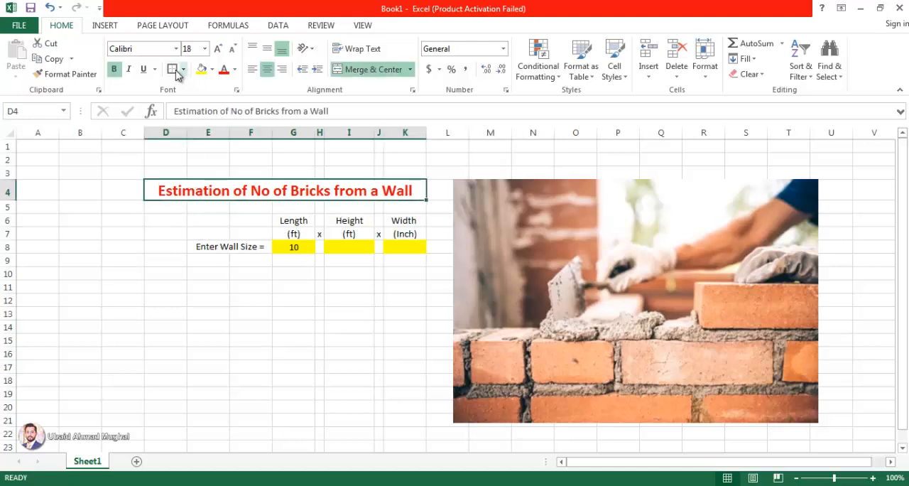
{"action": "left_click", "coordinate": [174, 70]}
{"action": "left_click", "coordinate": [251, 327]}
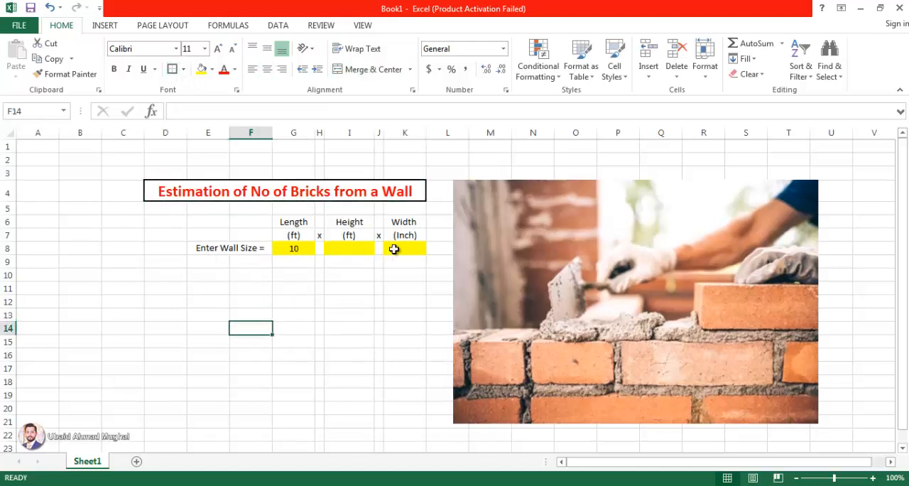
- Enter a wall height of 12 in I8 and a wall width of 9 in K8
{"action": "left_click", "coordinate": [355, 250]}
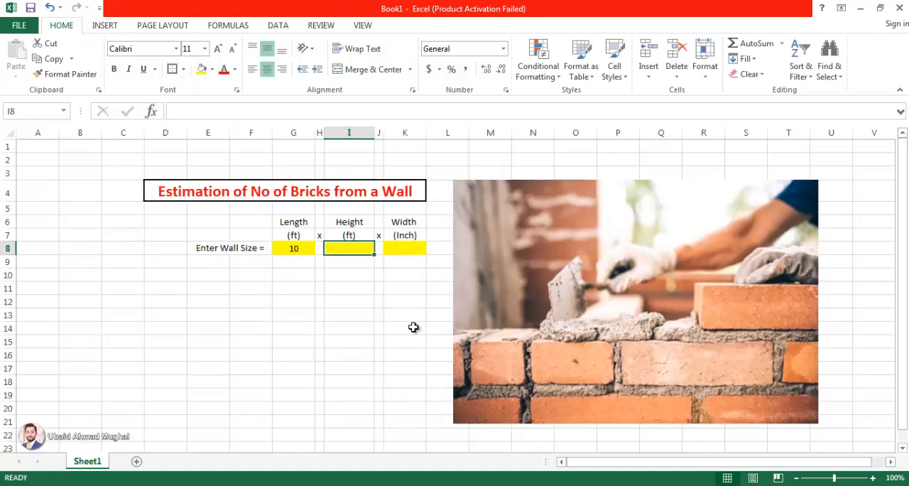
{"action": "type", "text": "12"}
{"action": "left_click", "coordinate": [311, 253]}
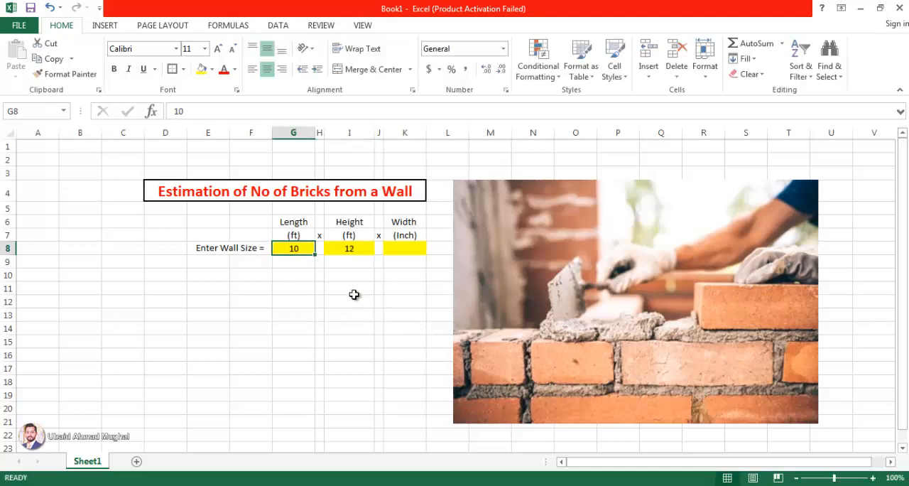
{"action": "left_click", "coordinate": [397, 247]}
{"action": "type", "text": "9"}
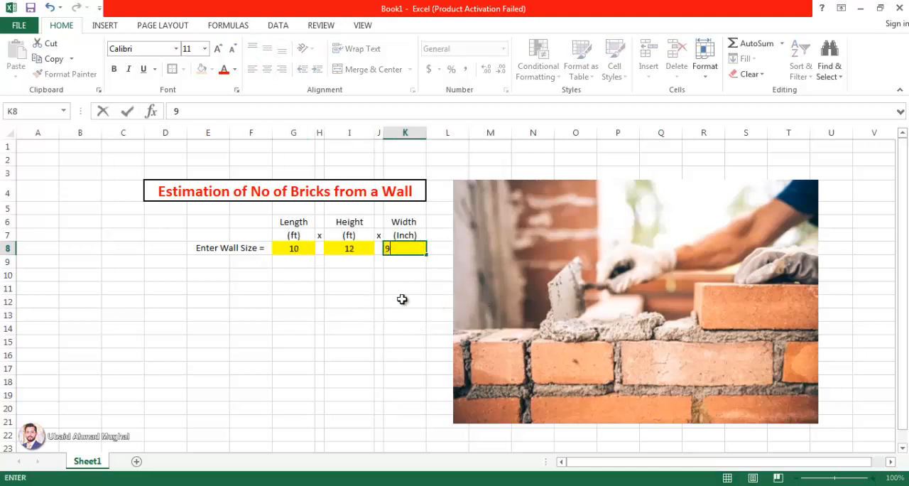
{"action": "left_click", "coordinate": [403, 300]}
- Centre the width value in K8 horizontally
{"action": "left_click", "coordinate": [415, 251]}
{"action": "key", "text": "ctrl+a"}
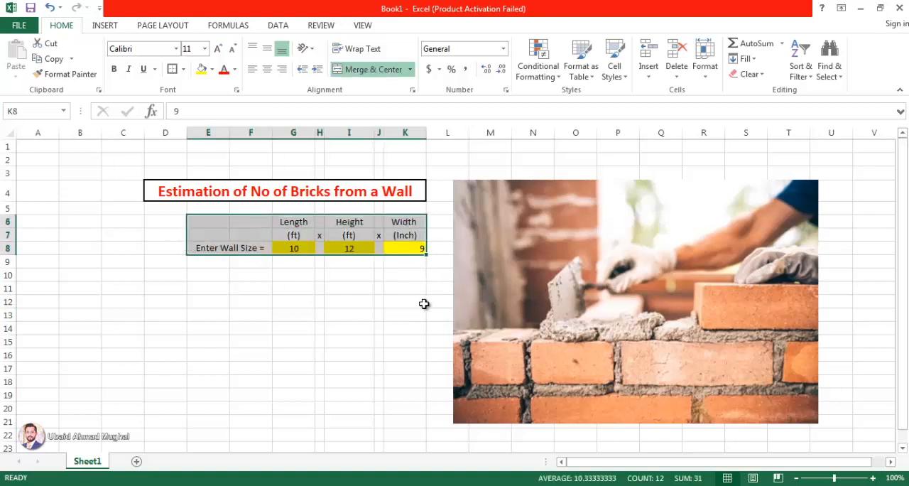
{"action": "left_click", "coordinate": [282, 69]}
{"action": "left_click", "coordinate": [268, 69]}
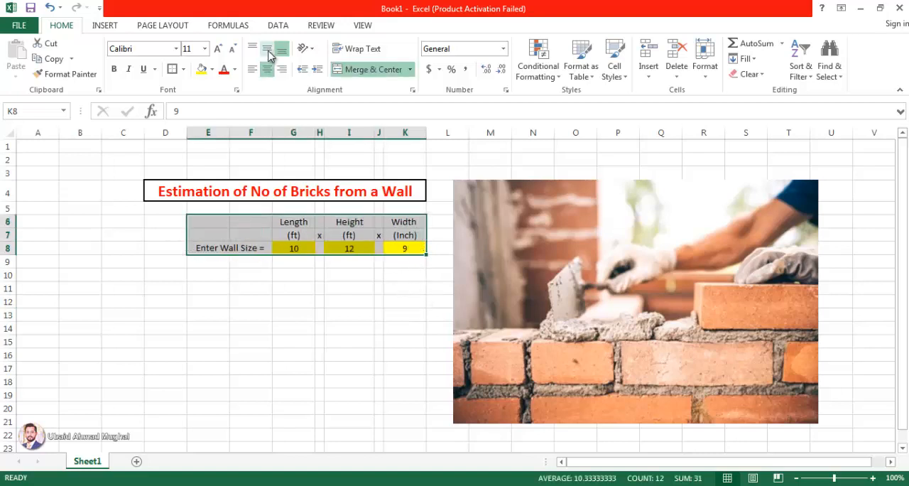
{"action": "left_click", "coordinate": [389, 302]}
- Merge and centre E9:F9 below the wall size label and enter the label "Volume ="
{"action": "left_click", "coordinate": [301, 260]}
{"action": "left_click", "coordinate": [224, 264]}
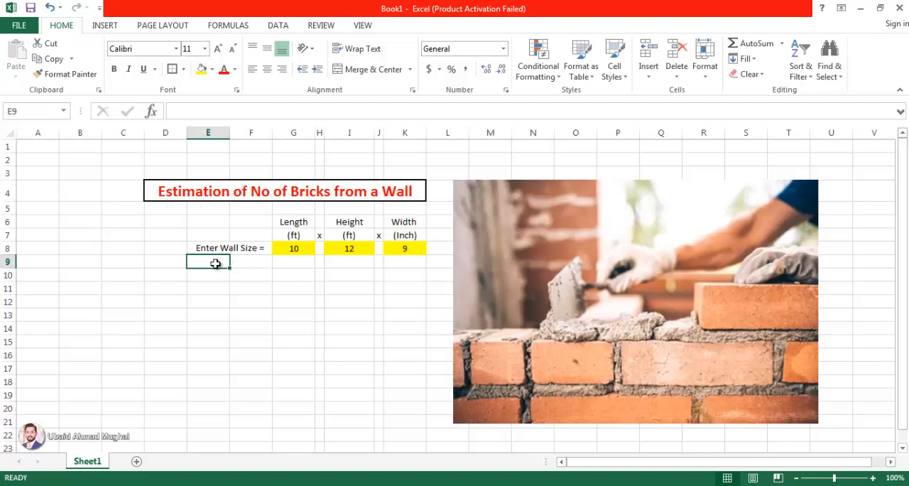
{"action": "left_click_drag", "start_coordinate": [220, 262], "coordinate": [239, 258]}
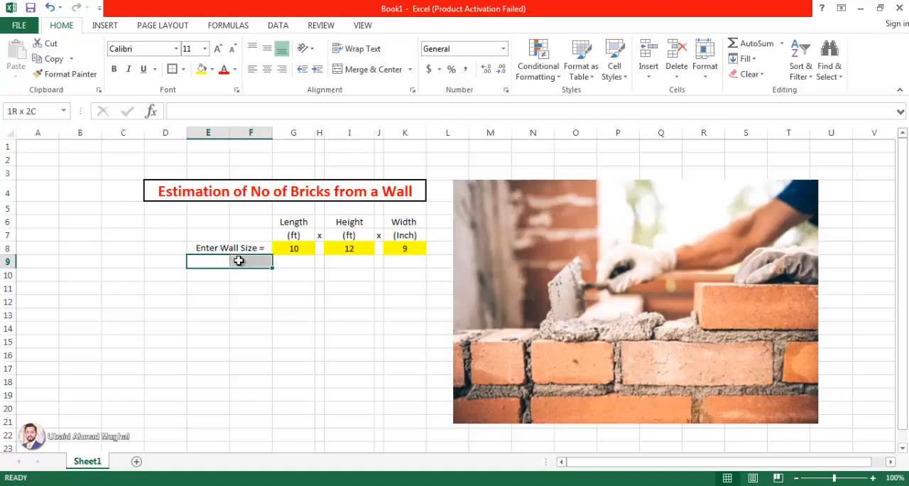
{"action": "left_click", "coordinate": [368, 69]}
{"action": "double_click", "coordinate": [246, 258]}
{"action": "type", "text": "V"}
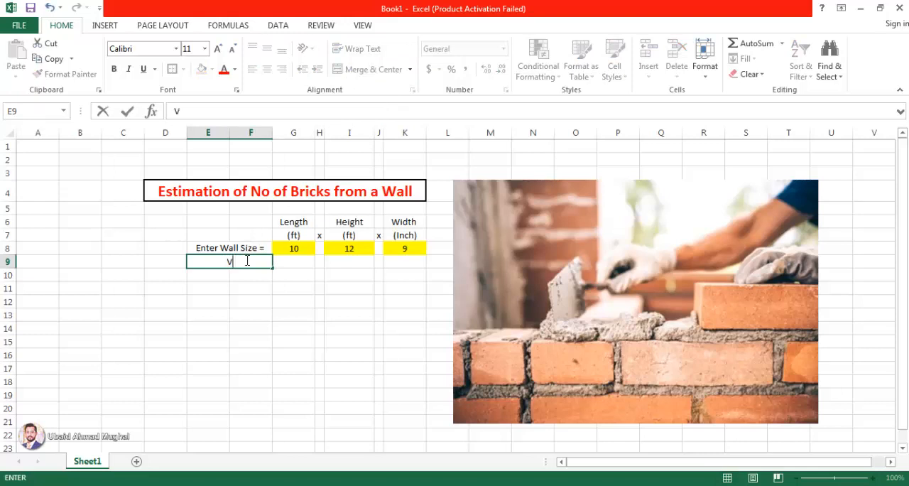
{"action": "type", "text": "olume ="}
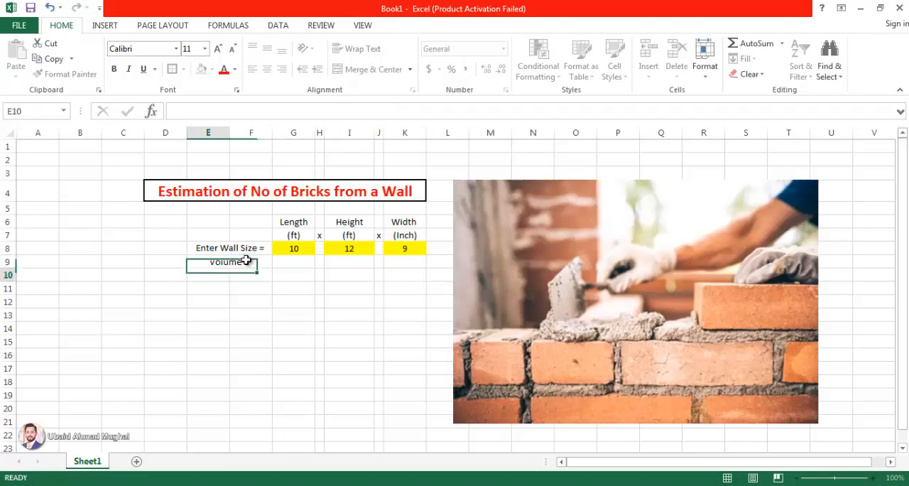
{"action": "key", "text": "Return"}
- Enter the volume formula =(G8*I8*K8/12) in G9
{"action": "left_click", "coordinate": [299, 263]}
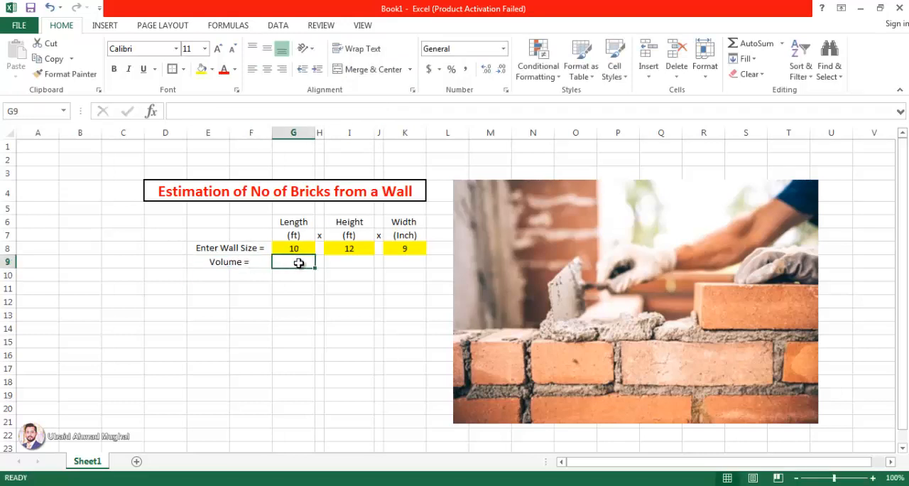
{"action": "type", "text": "="}
{"action": "left_click", "coordinate": [298, 248]}
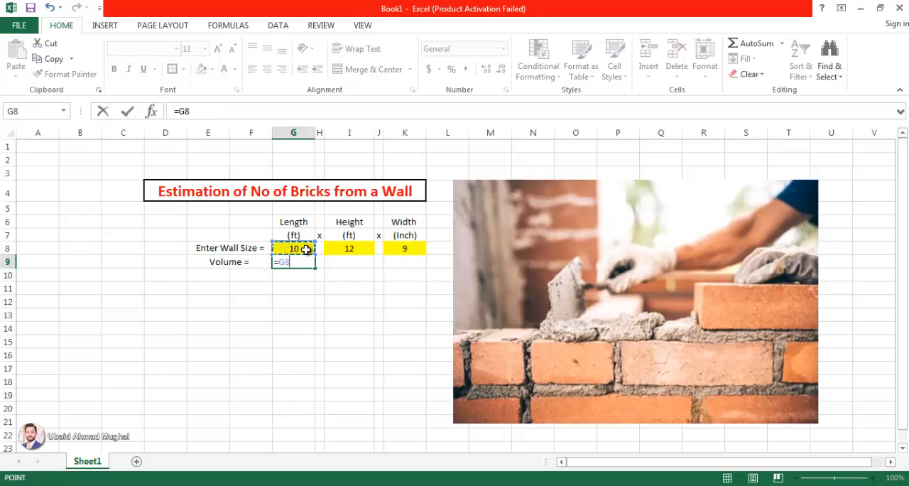
{"action": "type", "text": "*"}
{"action": "left_click", "coordinate": [334, 248]}
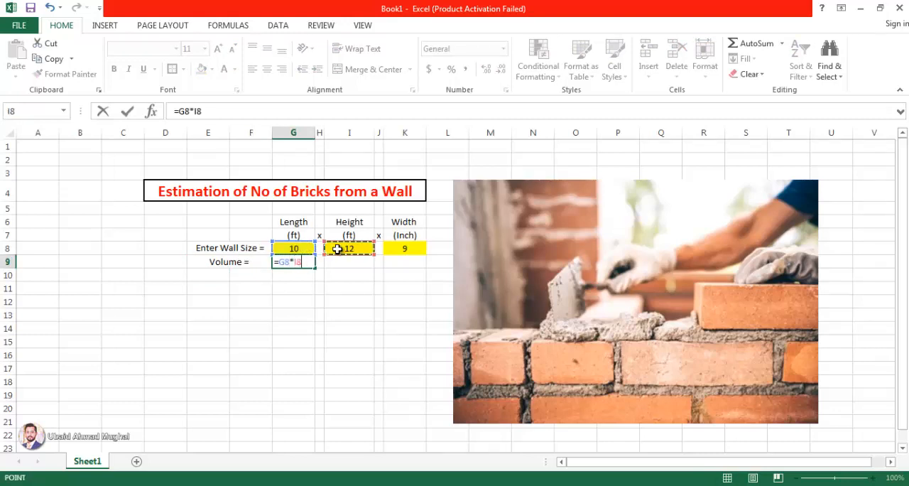
{"action": "type", "text": "*"}
{"action": "left_click", "coordinate": [399, 250]}
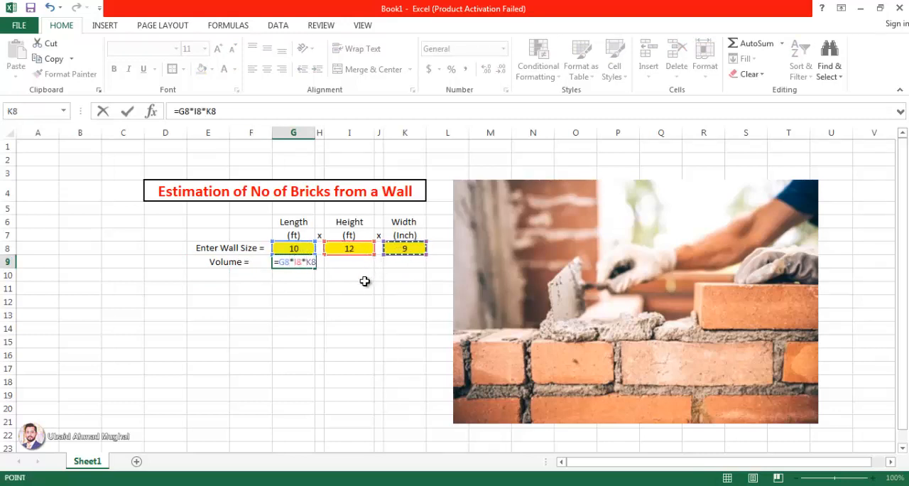
{"action": "type", "text": "/12"}
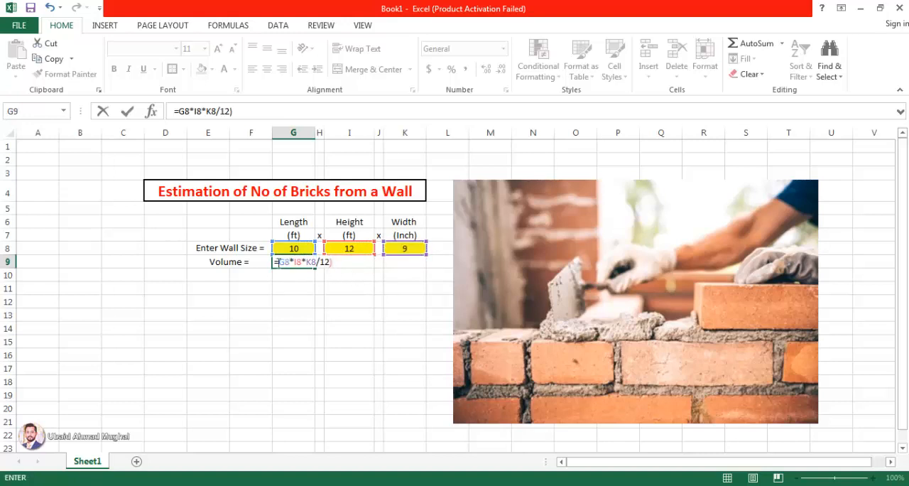
{"action": "type", "text": "("}
{"action": "key", "text": "ctrl+Return"}
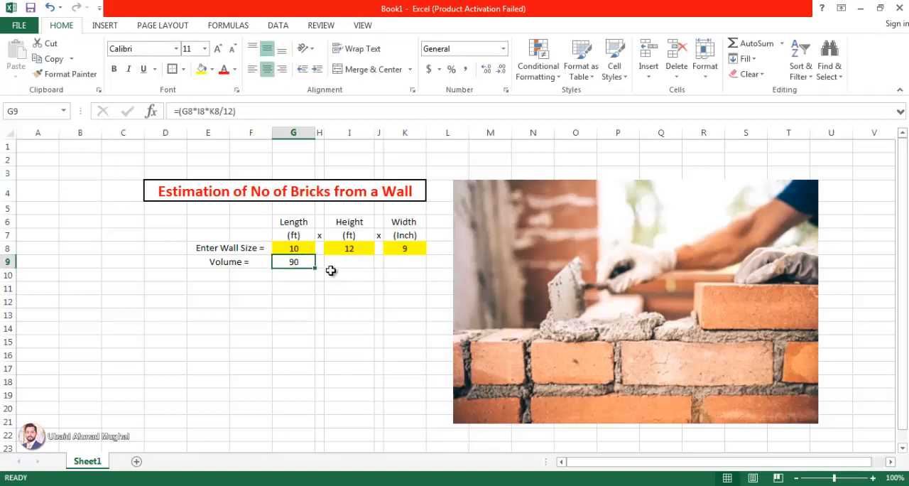
- Enter the unit "cft" in H9 and widen column H slightly so the unit fits
{"action": "left_click", "coordinate": [321, 263]}
{"action": "type", "text": "cft"}
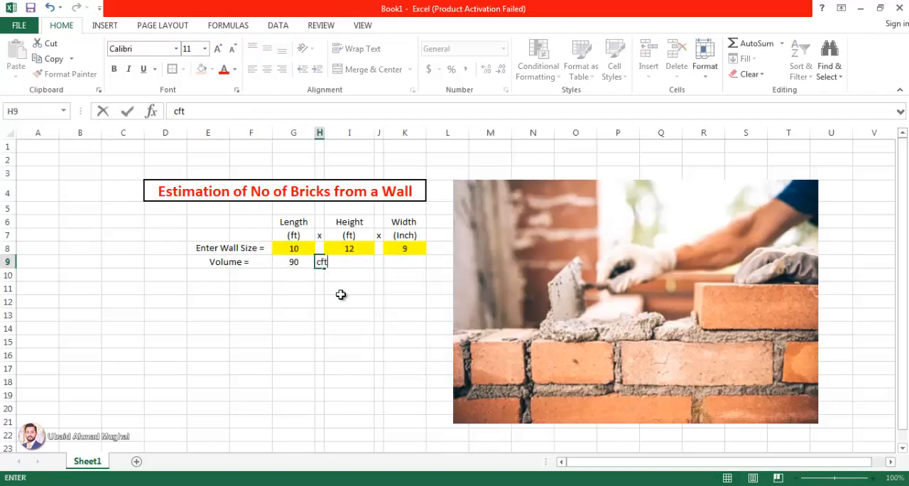
{"action": "left_click", "coordinate": [347, 301]}
{"action": "left_click_drag", "start_coordinate": [325, 133], "coordinate": [330, 132]}
{"action": "left_click", "coordinate": [301, 299]}
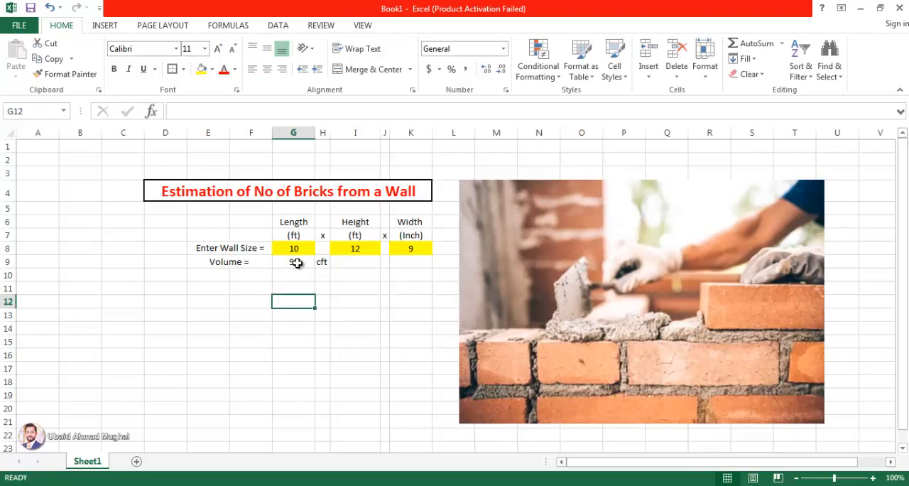
- Test the volume formula by setting the wall length in G8 to 12
{"action": "left_click", "coordinate": [307, 263]}
{"action": "left_click", "coordinate": [306, 249]}
{"action": "type", "text": "12"}
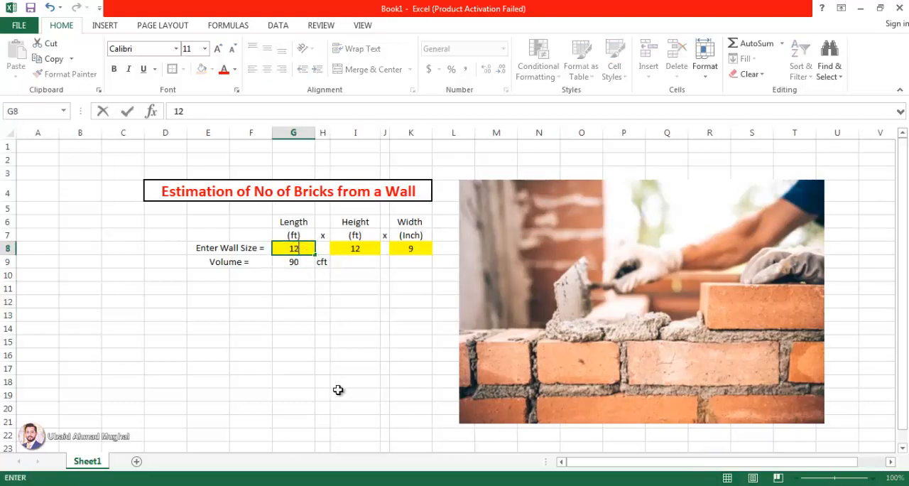
{"action": "left_click", "coordinate": [344, 391]}
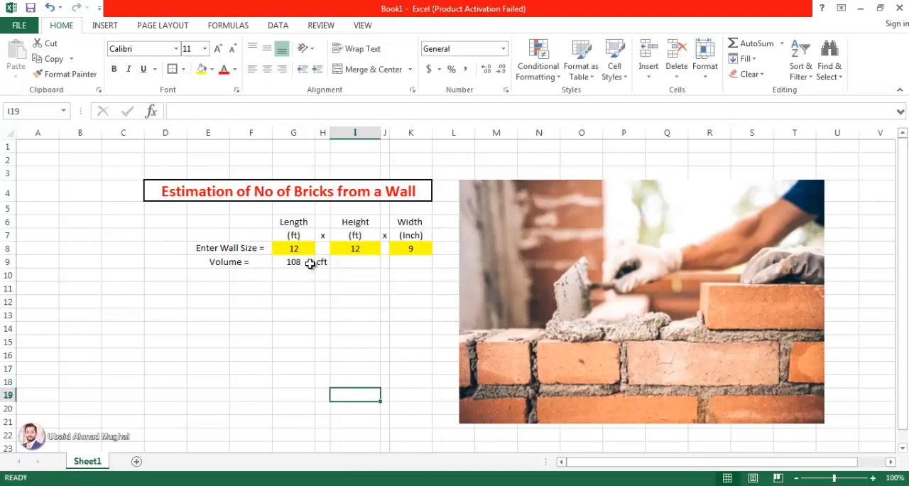
- Test the volume formula with a width of 12 inches and a length and height of 1 ft each
{"action": "left_click", "coordinate": [414, 248]}
{"action": "type", "text": "12"}
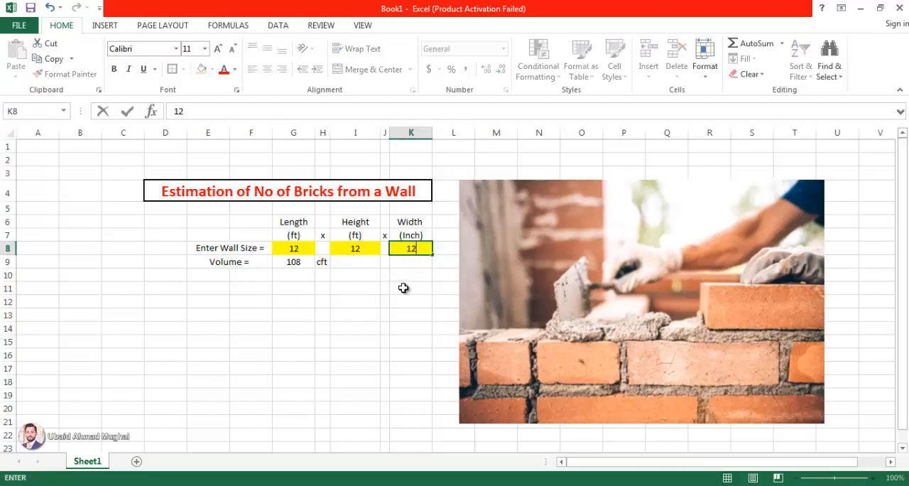
{"action": "left_click", "coordinate": [406, 287]}
{"action": "left_click", "coordinate": [300, 250]}
{"action": "left_click", "coordinate": [354, 250]}
{"action": "type", "text": "1"}
{"action": "left_click", "coordinate": [355, 301]}
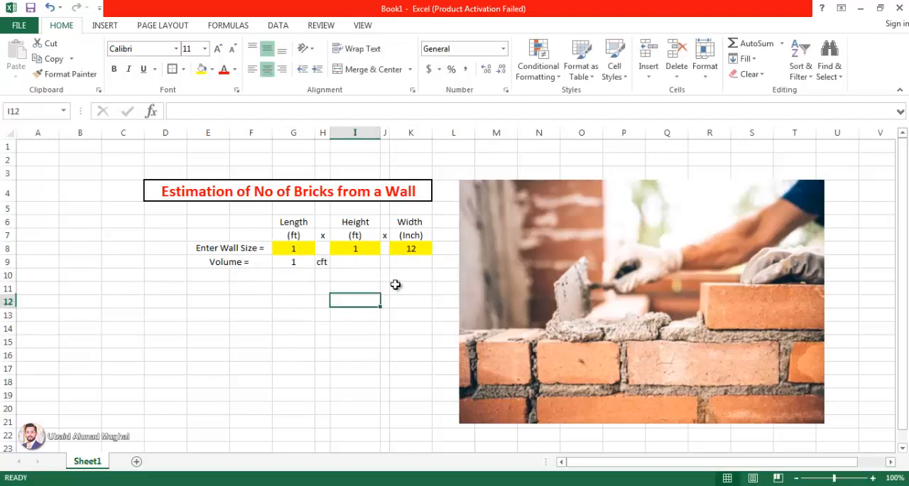
{"action": "left_click", "coordinate": [292, 262]}
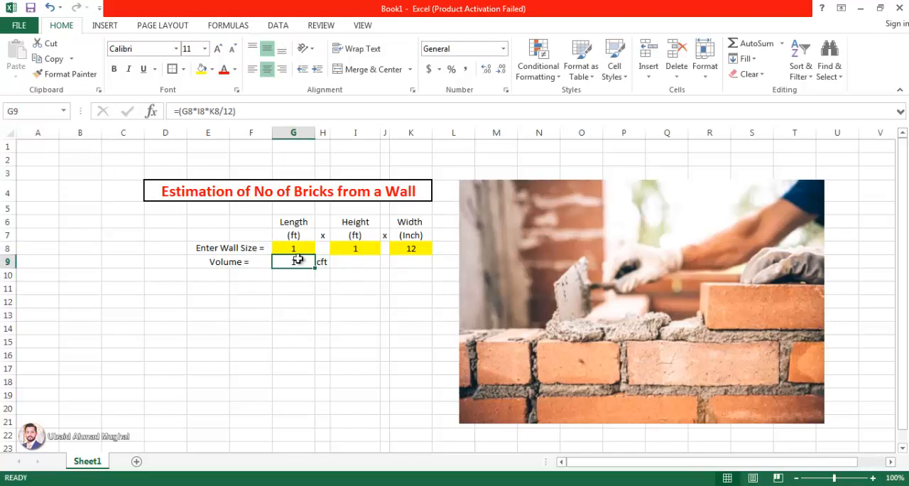
- Set the wall size back to length 10, height 12 and width 9
{"action": "left_click", "coordinate": [297, 249]}
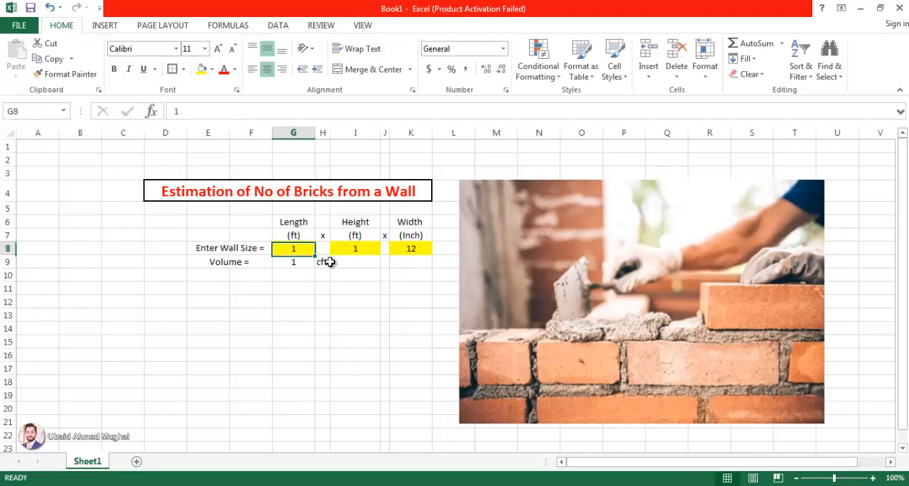
{"action": "type", "text": "10"}
{"action": "left_click", "coordinate": [377, 291]}
{"action": "left_click", "coordinate": [364, 247]}
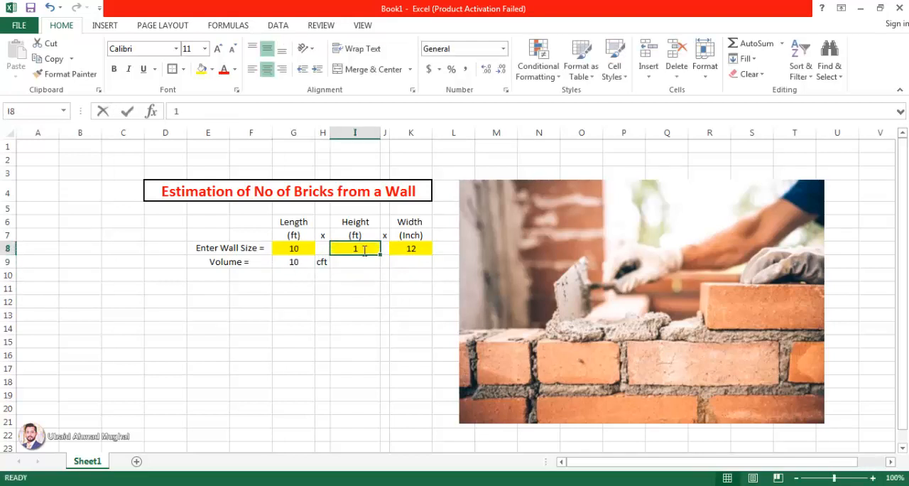
{"action": "type", "text": "12"}
{"action": "left_click", "coordinate": [362, 314]}
{"action": "left_click", "coordinate": [411, 248]}
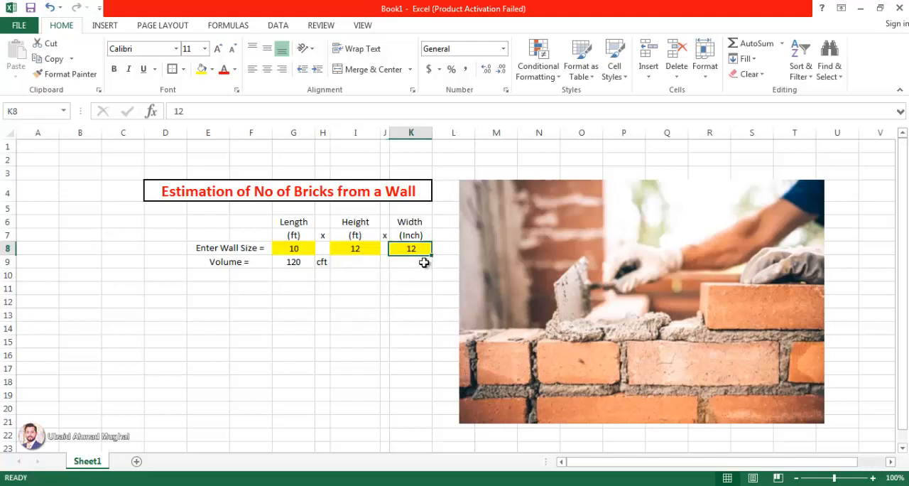
{"action": "left_click", "coordinate": [424, 278]}
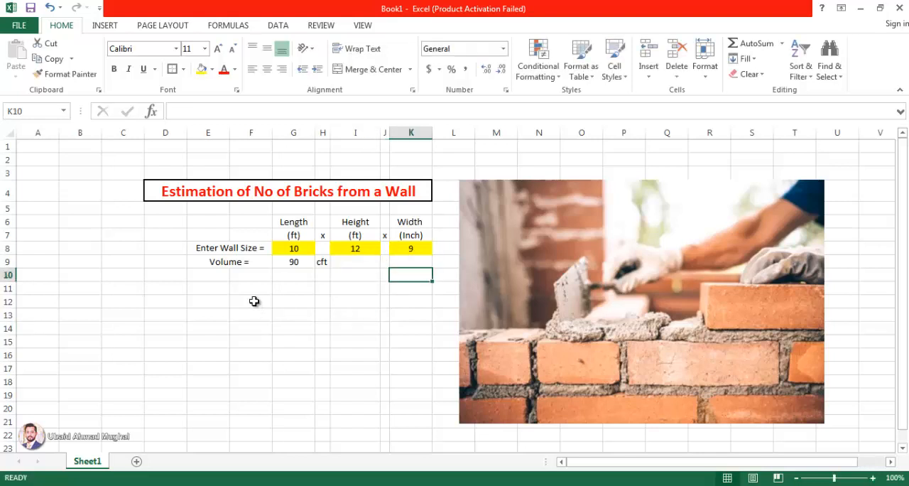
{"action": "left_click", "coordinate": [297, 263]}
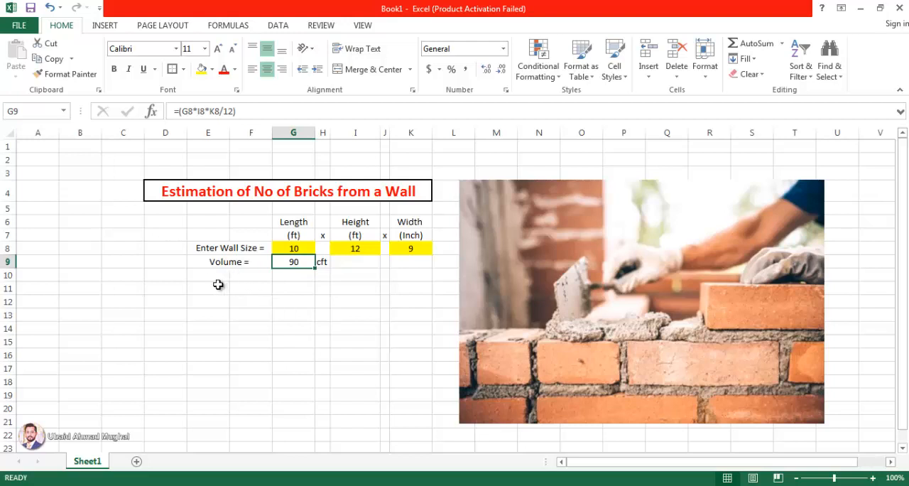
- Merge and centre cells E11:F11 below the volume row
{"action": "left_click_drag", "start_coordinate": [218, 284], "coordinate": [260, 286]}
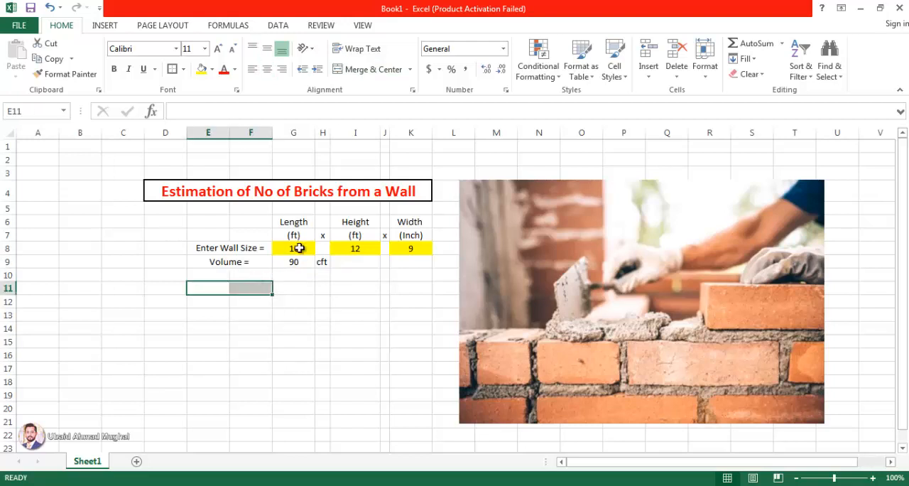
{"action": "left_click", "coordinate": [367, 73]}
{"action": "double_click", "coordinate": [242, 290]}
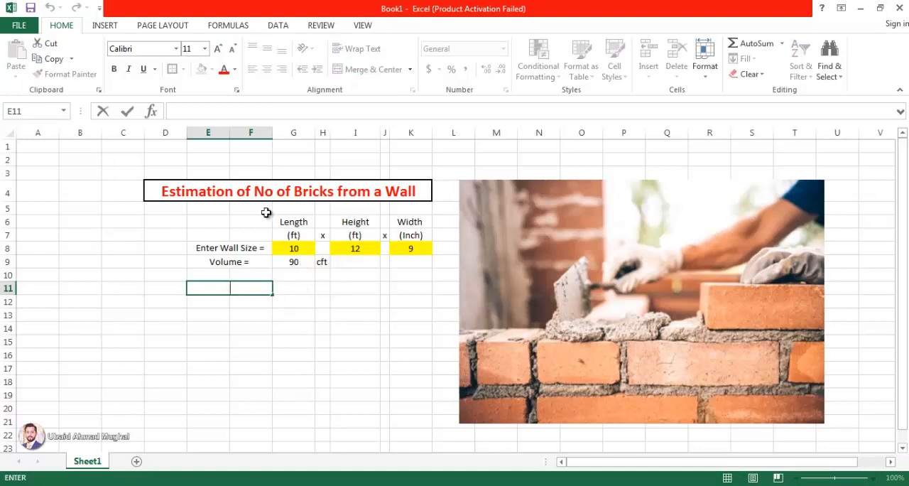
{"action": "left_click_drag", "start_coordinate": [213, 222], "coordinate": [412, 248]}
{"action": "right_click", "coordinate": [412, 248]}
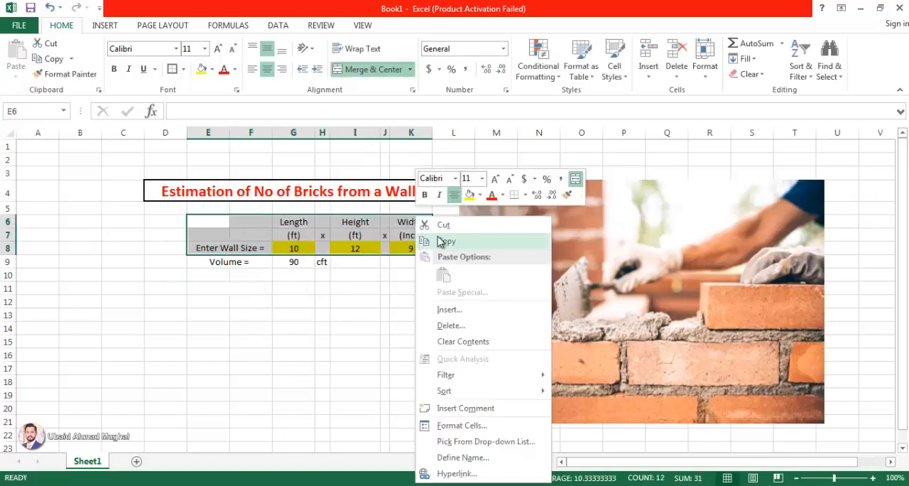
{"action": "left_click", "coordinate": [465, 220]}
{"action": "right_click", "coordinate": [231, 286]}
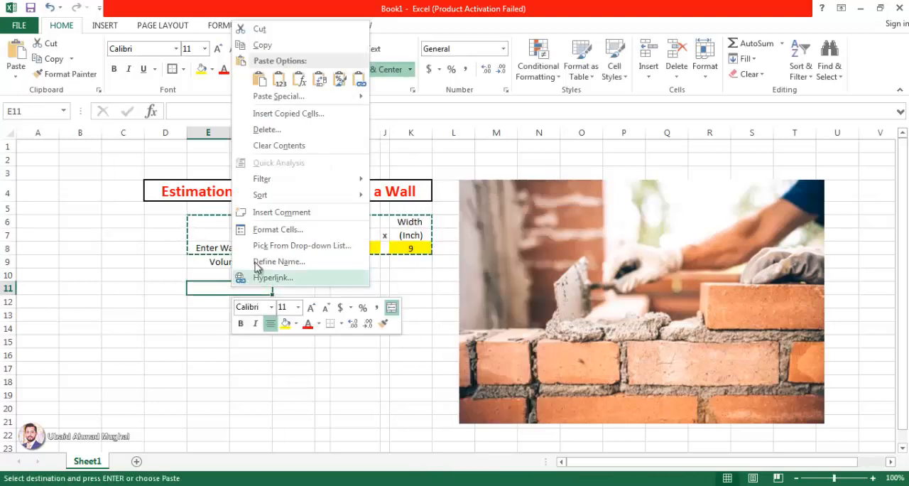
{"action": "left_click", "coordinate": [282, 82]}
{"action": "left_click", "coordinate": [457, 294]}
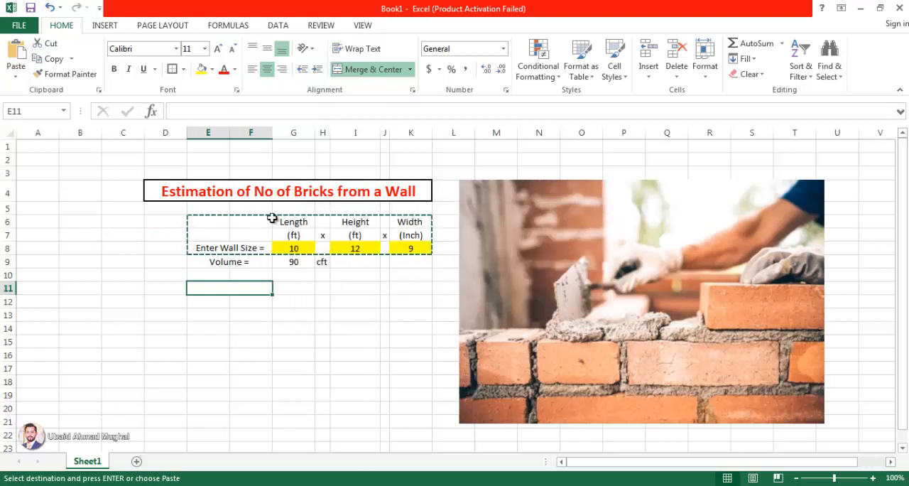
- Copy the wall size block E6:K8 and paste it with its formatting at E11
{"action": "left_click_drag", "start_coordinate": [205, 226], "coordinate": [412, 249]}
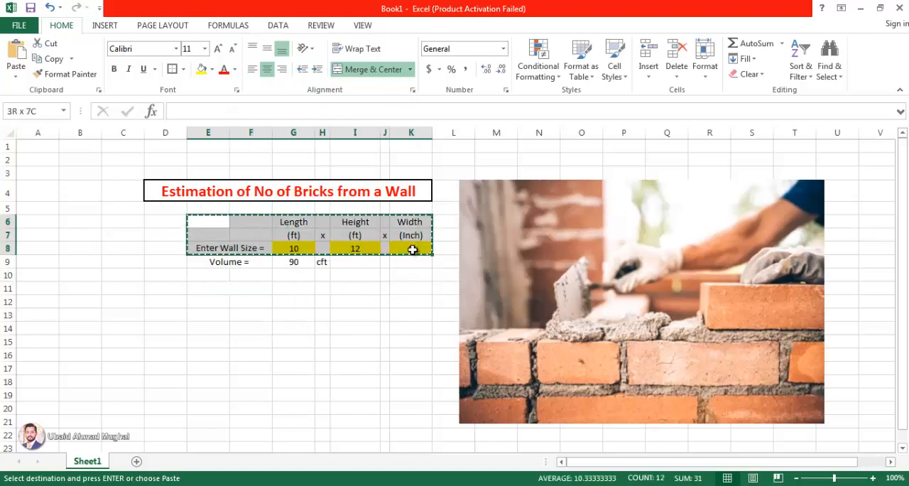
{"action": "right_click", "coordinate": [290, 217]}
{"action": "left_click", "coordinate": [319, 239]}
{"action": "right_click", "coordinate": [205, 292]}
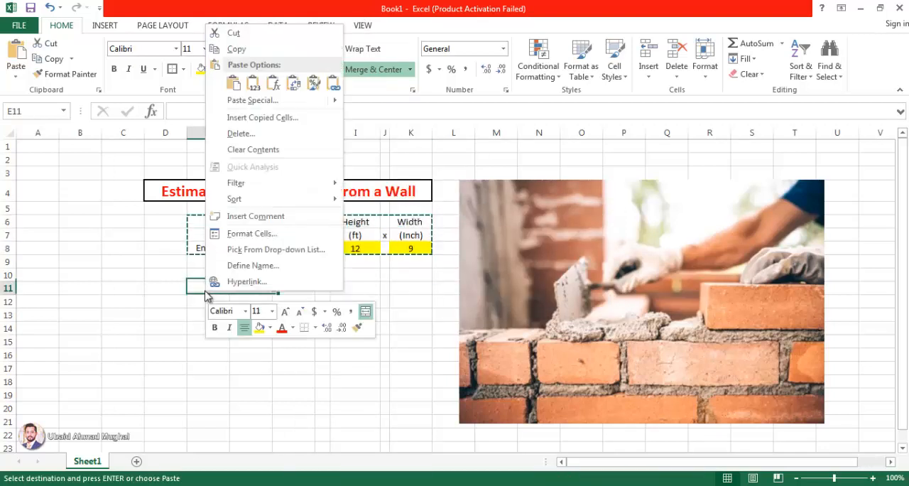
{"action": "left_click", "coordinate": [237, 85]}
{"action": "left_click", "coordinate": [343, 377]}
- Change the label of the pasted block in E13 to "Enter Brick Size ="
{"action": "left_click", "coordinate": [222, 312]}
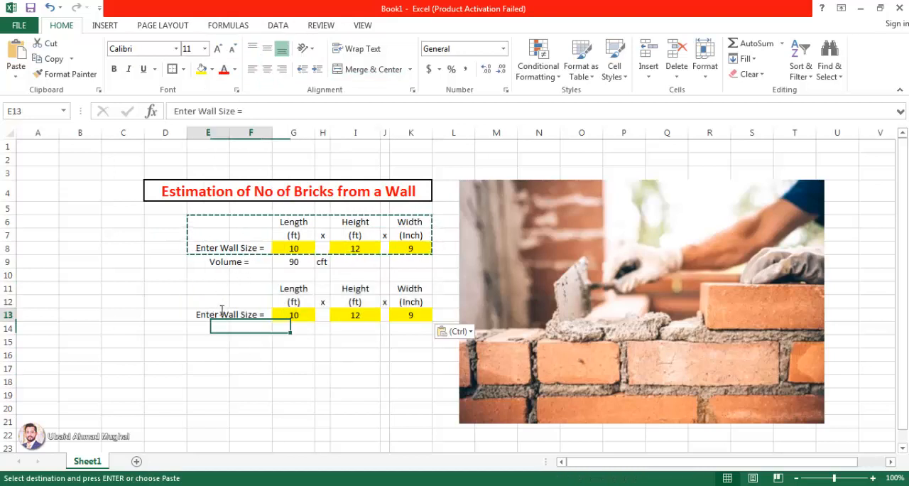
{"action": "double_click", "coordinate": [220, 315]}
{"action": "double_click", "coordinate": [233, 315]}
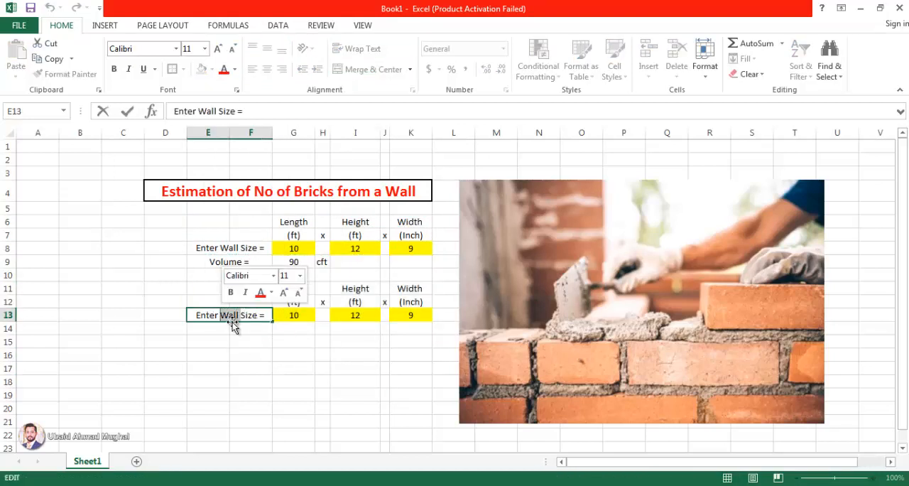
{"action": "type", "text": "Brick"}
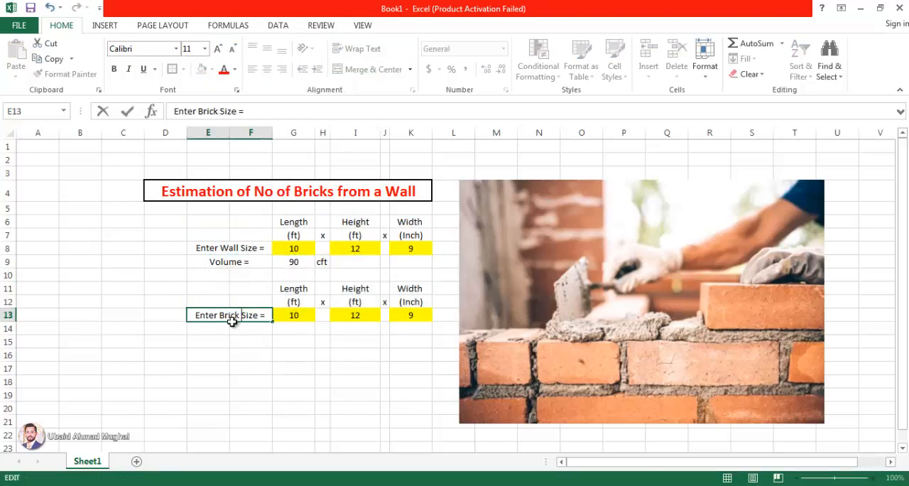
{"action": "key", "text": "Return"}
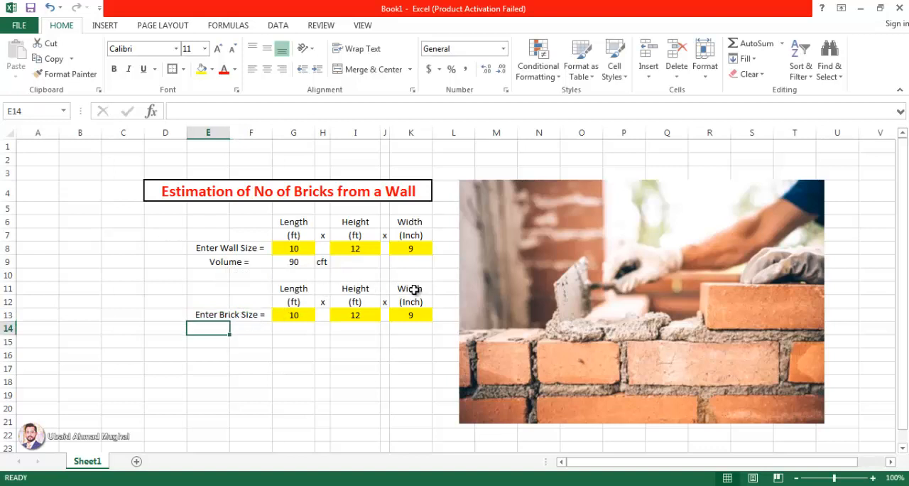
- Change the brick length unit in G12 to (Inch) and copy it to the height unit cell I12
{"action": "left_click", "coordinate": [297, 299]}
{"action": "double_click", "coordinate": [293, 302]}
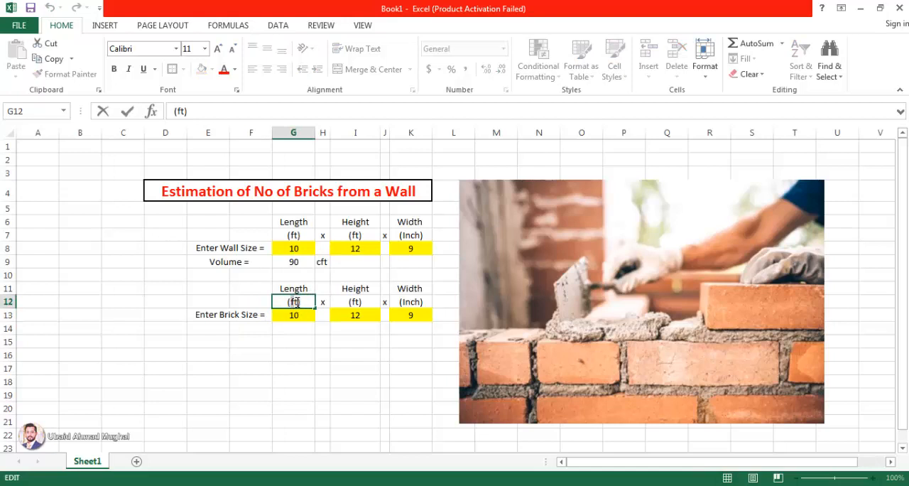
{"action": "double_click", "coordinate": [297, 302]}
{"action": "type", "text": "Inch"}
{"action": "key", "text": "Return"}
{"action": "left_click", "coordinate": [297, 301]}
{"action": "key", "text": "ctrl+c"}
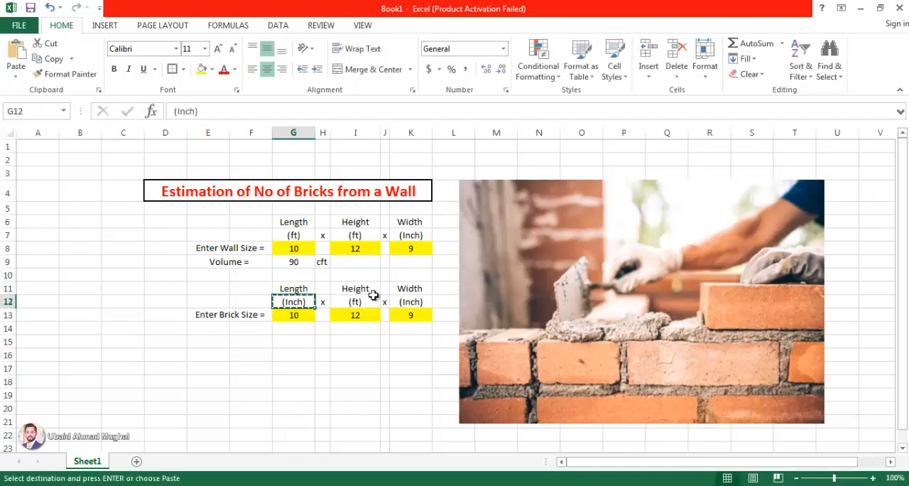
{"action": "left_click", "coordinate": [372, 299]}
{"action": "key", "text": "ctrl+v"}
{"action": "left_click", "coordinate": [395, 367]}
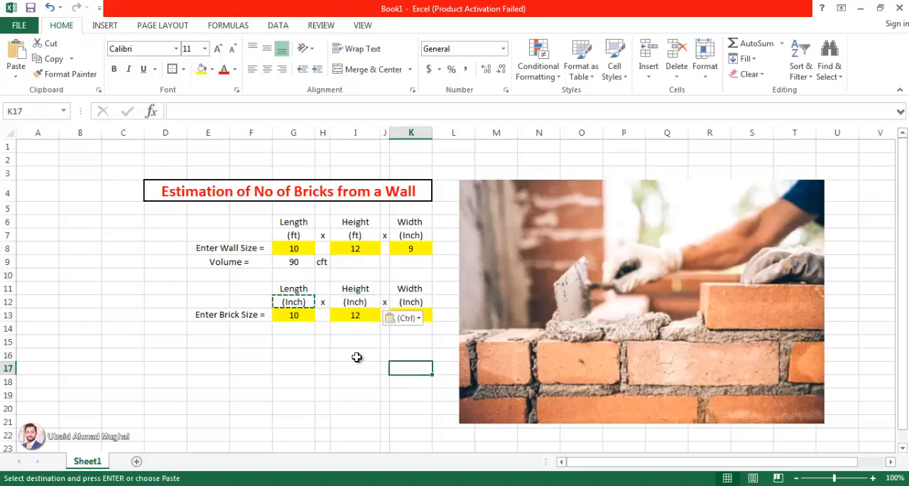
{"action": "left_click", "coordinate": [357, 353]}
{"action": "key", "text": "Escape"}
- Enter the brick size as length 9, height 3 and width 4.5 inches in row 13
{"action": "key", "text": "Left"}
{"action": "key", "text": "Left"}
{"action": "key", "text": "Up"}
{"action": "key", "text": "Up"}
{"action": "key", "text": "Up"}
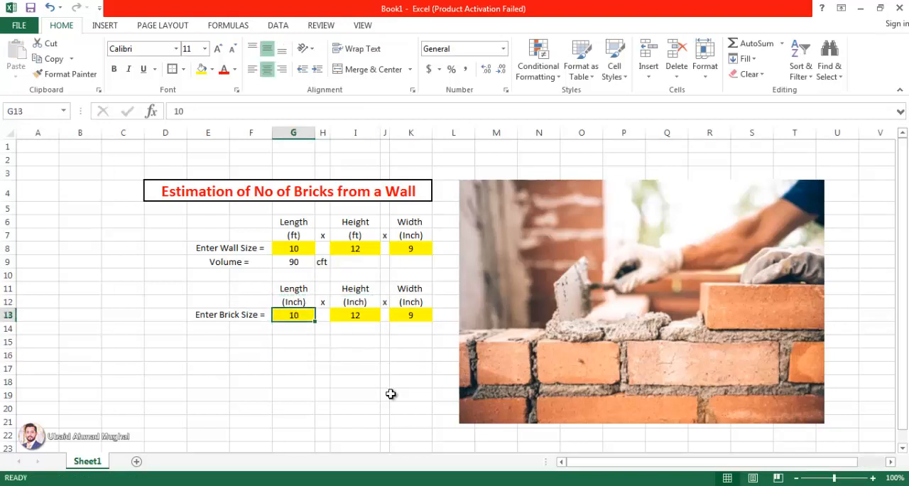
{"action": "type", "text": "9."}
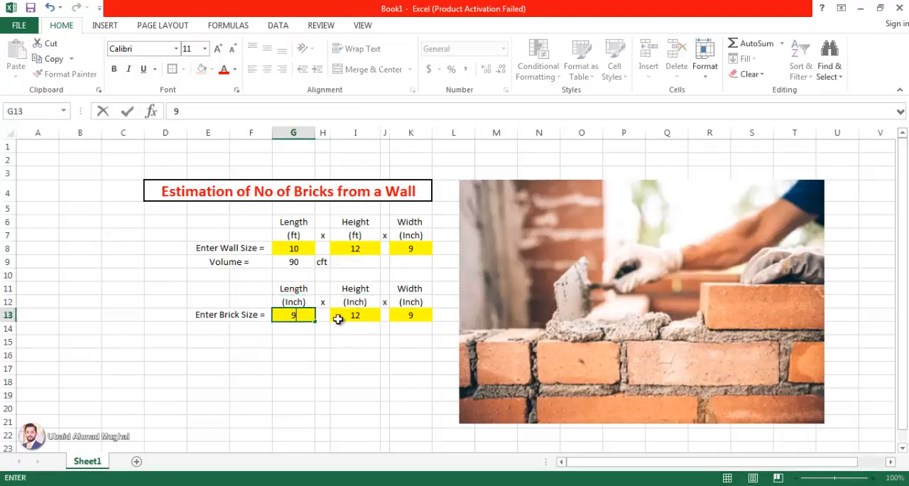
{"action": "left_click", "coordinate": [353, 315]}
{"action": "type", "text": "3"}
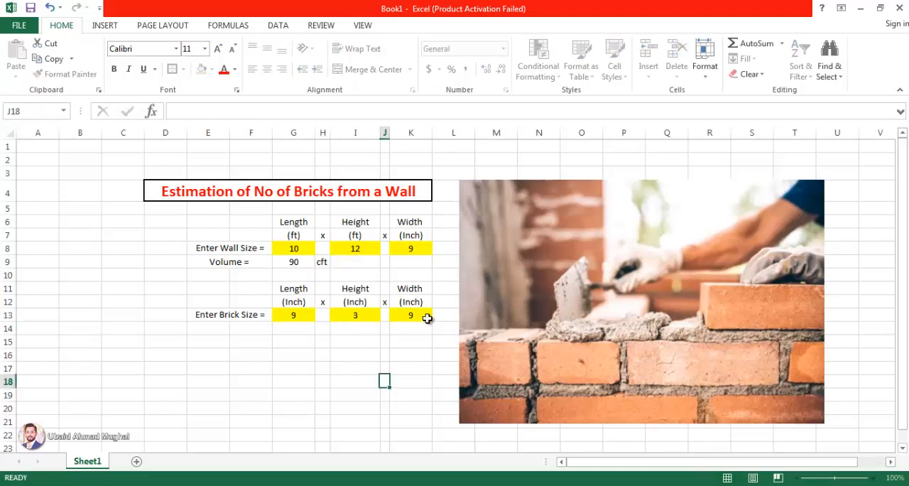
{"action": "left_click", "coordinate": [420, 314]}
{"action": "type", "text": "4"}
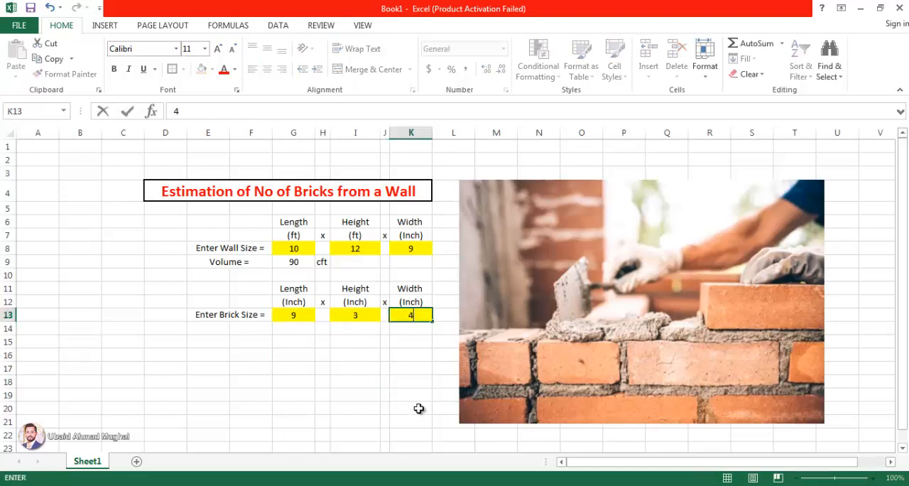
{"action": "type", "text": ".5"}
{"action": "left_click", "coordinate": [410, 419]}
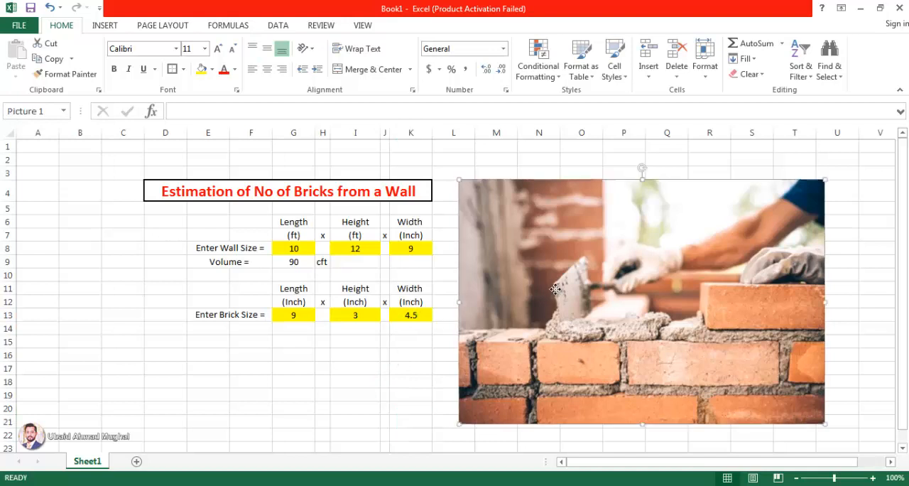
- Shift the bricklaying picture slightly away from the table and delete the empty row 10 below the wall volume
{"action": "left_click_drag", "start_coordinate": [541, 303], "coordinate": [556, 299]}
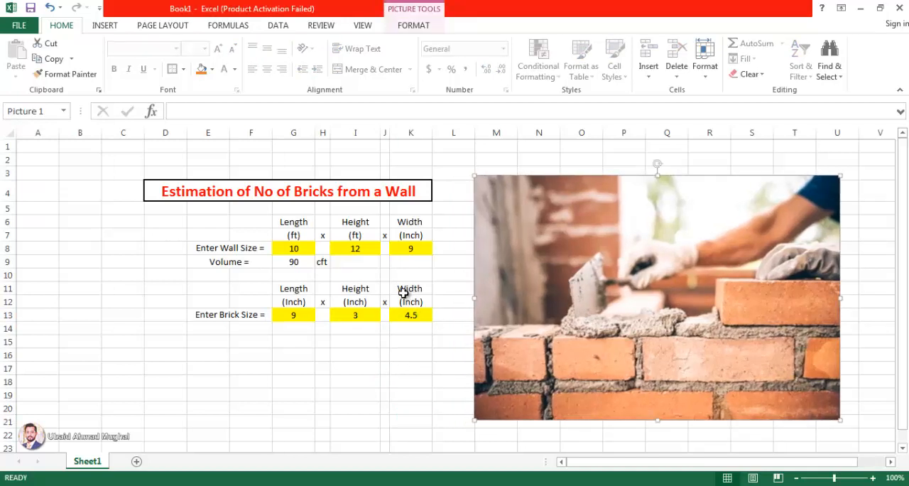
{"action": "right_click", "coordinate": [9, 275]}
{"action": "left_click", "coordinate": [43, 387]}
{"action": "left_click", "coordinate": [341, 382]}
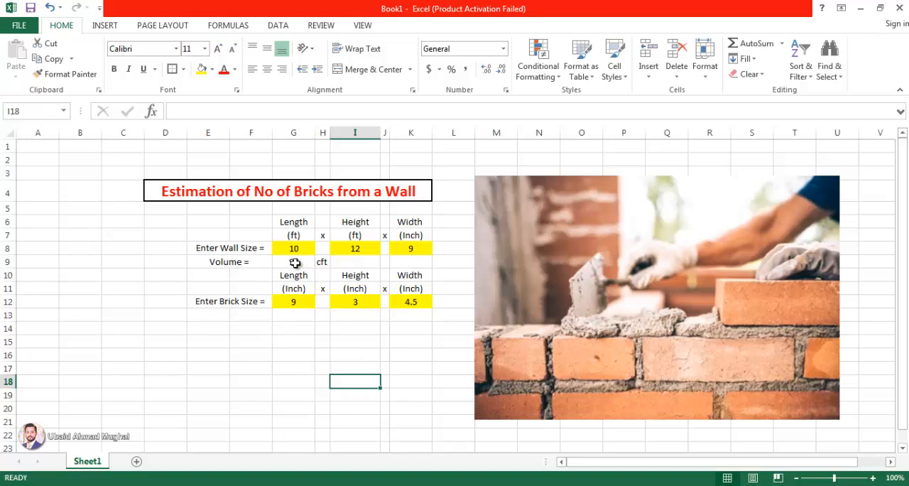
- Copy the wall volume row E9:H9 to row 13 below the brick size and select the pasted formula in G13
{"action": "left_click_drag", "start_coordinate": [245, 263], "coordinate": [316, 264]}
{"action": "key", "text": "ctrl+c"}
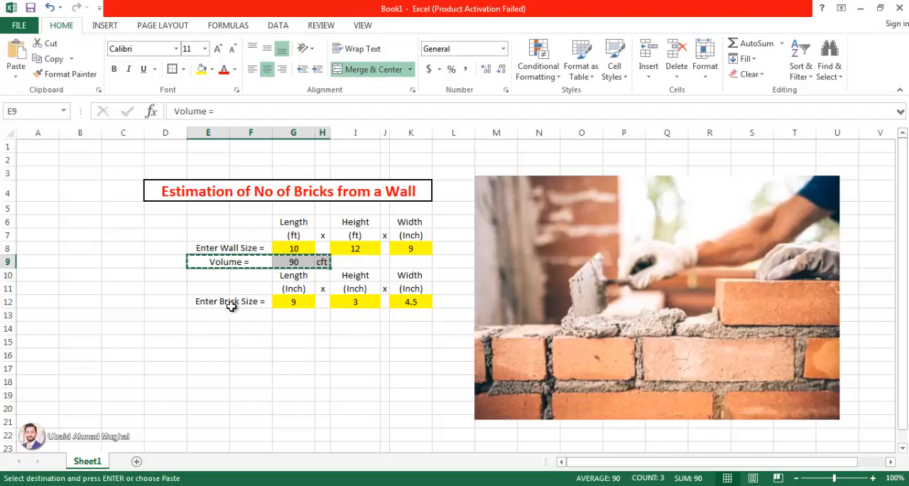
{"action": "left_click", "coordinate": [220, 314]}
{"action": "key", "text": "ctrl+v"}
{"action": "left_click", "coordinate": [270, 358]}
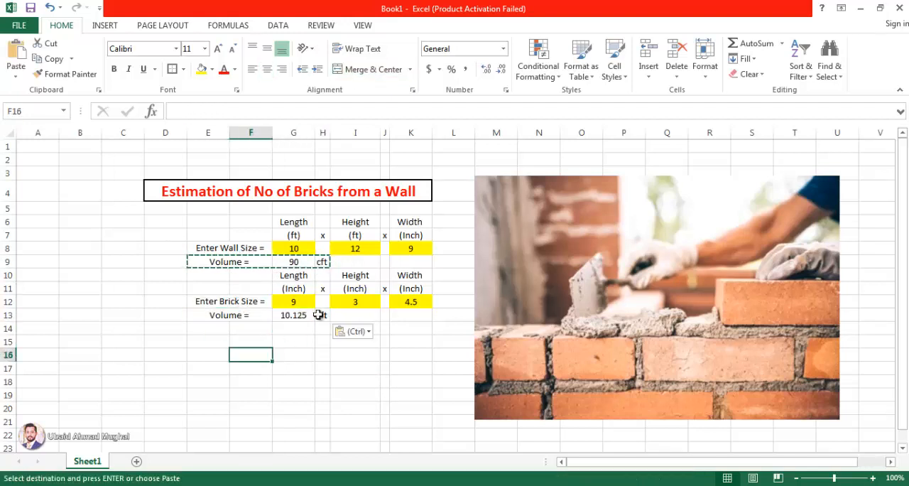
{"action": "left_click", "coordinate": [299, 317]}
{"action": "key", "text": "Escape"}
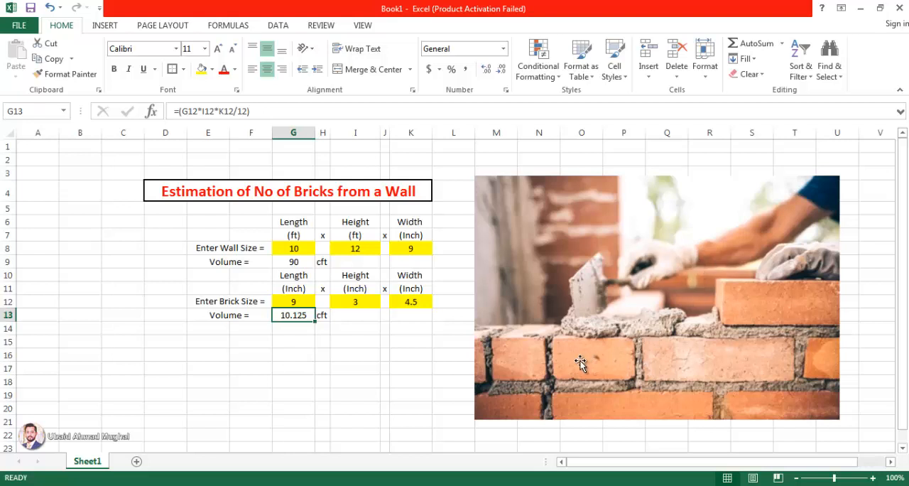
- Move the bricklaying picture slightly up and closer to the table, and select the wall volume in G9
{"action": "left_click_drag", "start_coordinate": [576, 350], "coordinate": [555, 339]}
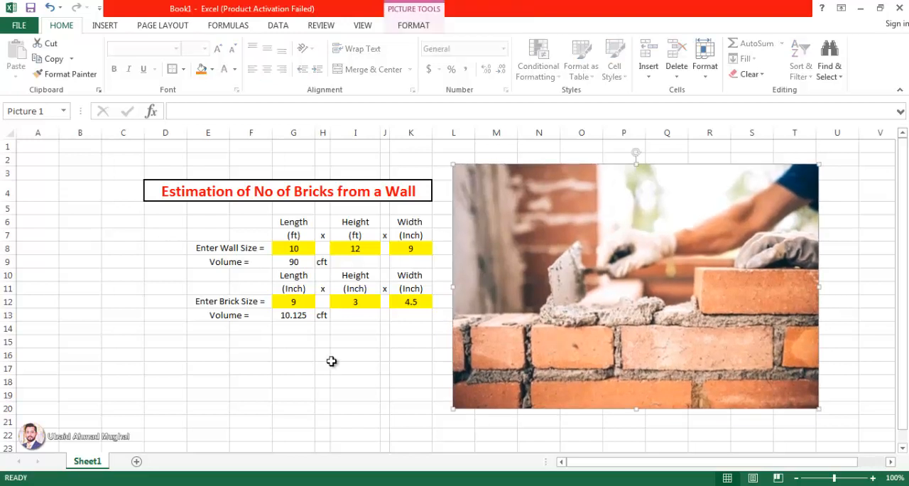
{"action": "left_click", "coordinate": [332, 360]}
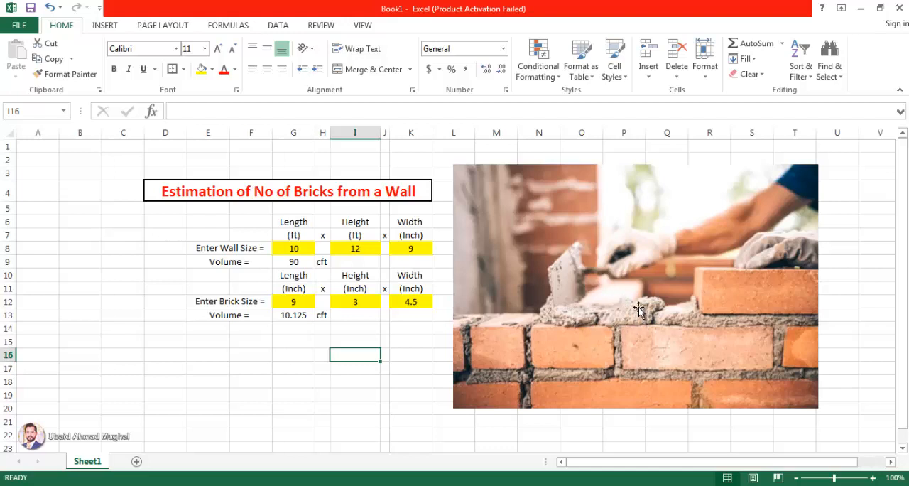
{"action": "left_click", "coordinate": [294, 263]}
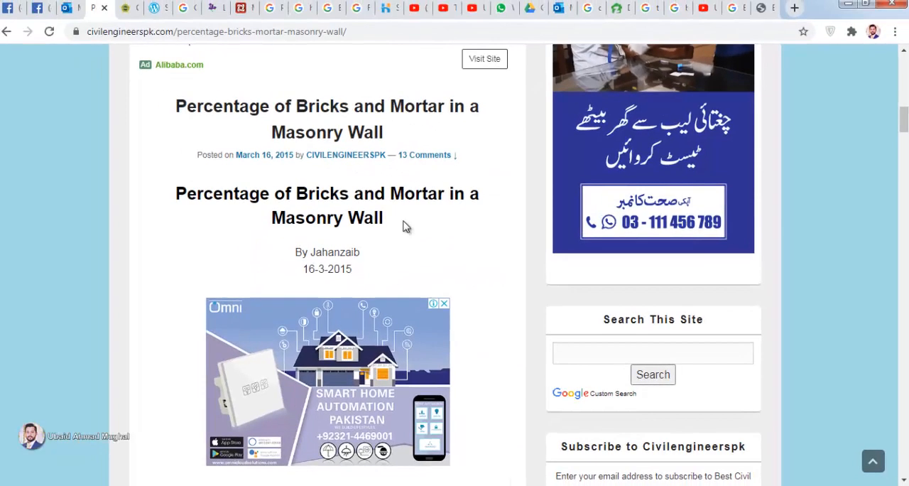
- In the browser, go to the Civil Engineers PK articles list and open "Percentage of Bricks and Mortar in a Masonry Wall"
{"action": "scroll", "coordinate": [156, 184], "scroll_direction": "up", "scroll_amount": 10}
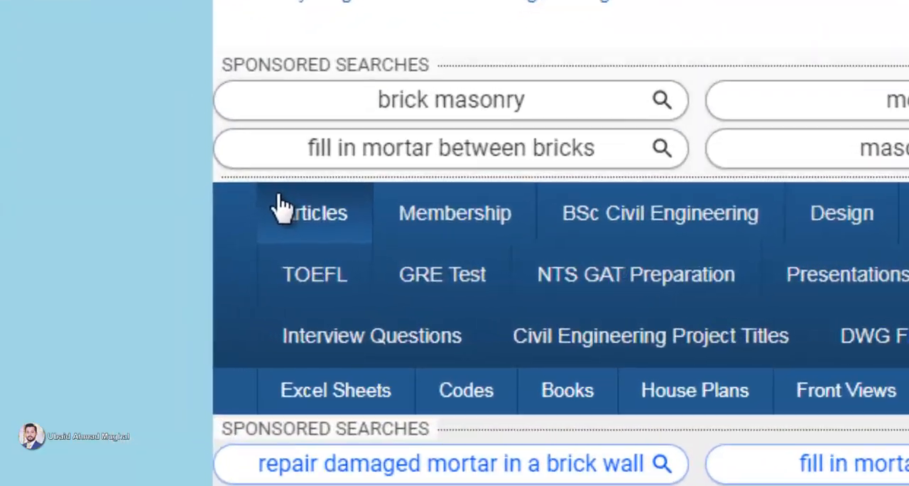
{"action": "left_click", "coordinate": [215, 226]}
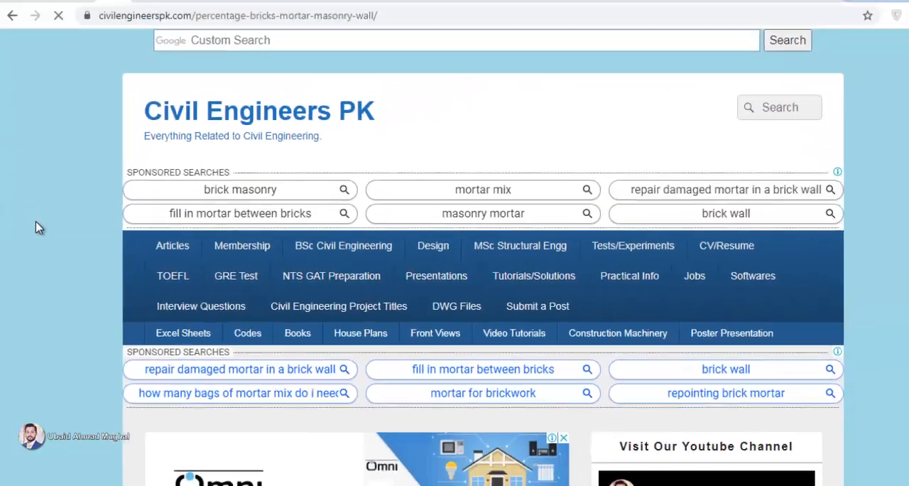
{"action": "scroll", "coordinate": [74, 164], "scroll_direction": "down", "scroll_amount": 15}
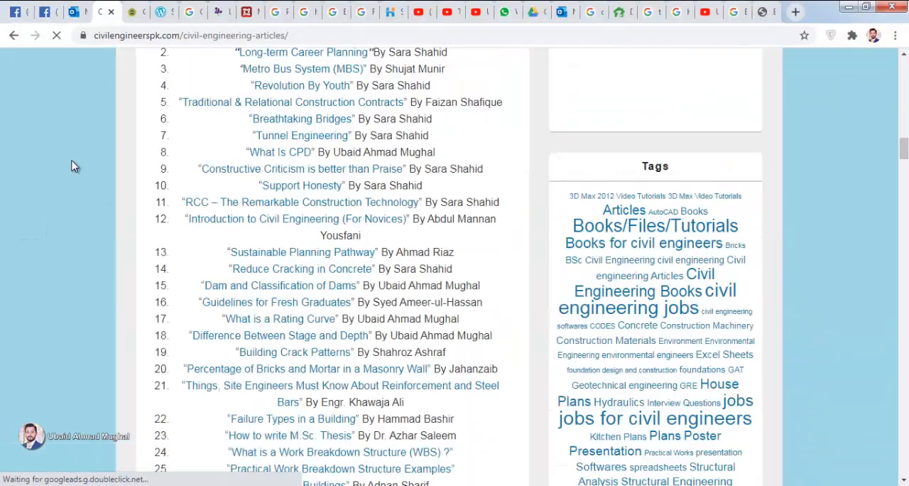
{"action": "scroll", "coordinate": [79, 164], "scroll_direction": "up", "scroll_amount": 5}
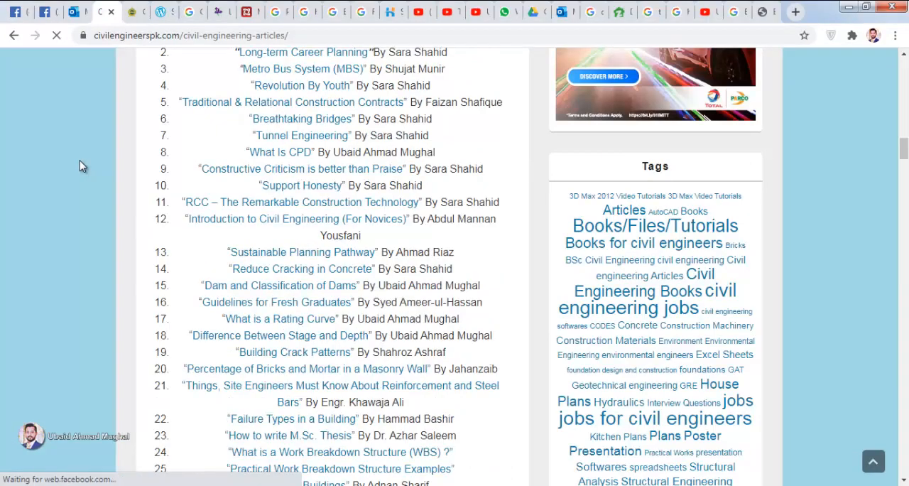
{"action": "scroll", "coordinate": [100, 167], "scroll_direction": "down", "scroll_amount": 3}
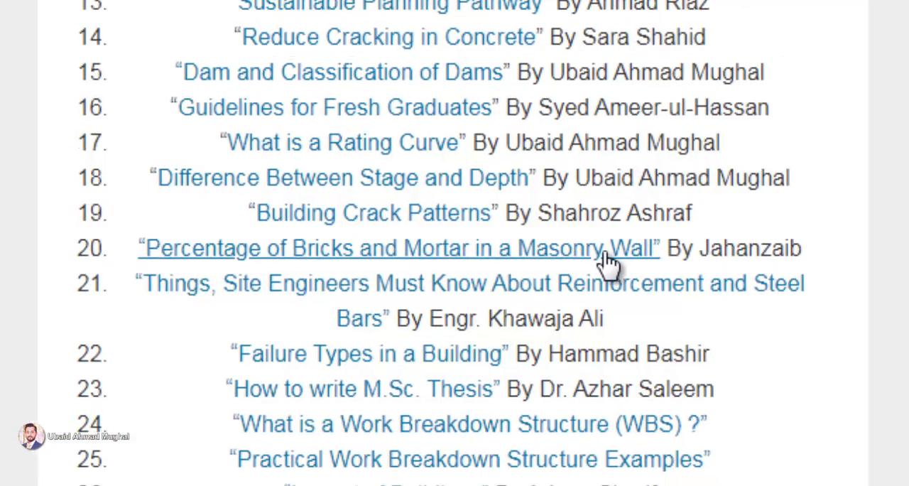
{"action": "right_click", "coordinate": [609, 260]}
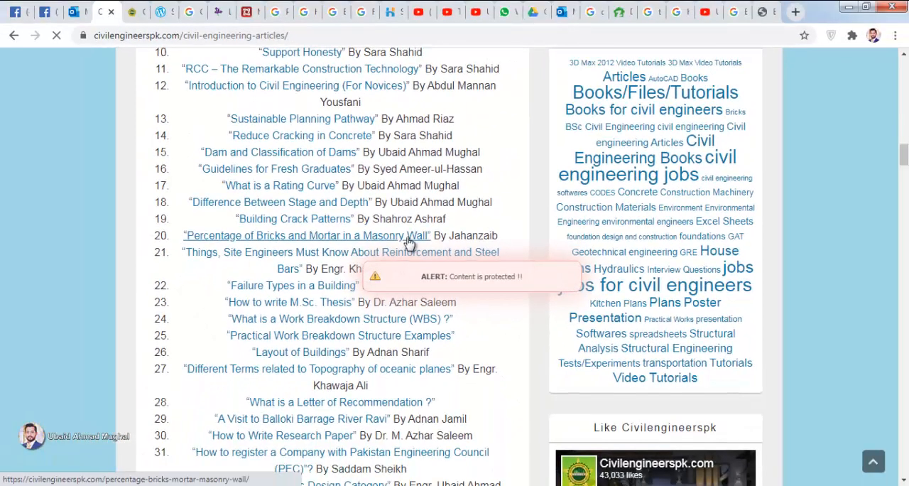
{"action": "left_click", "coordinate": [408, 240]}
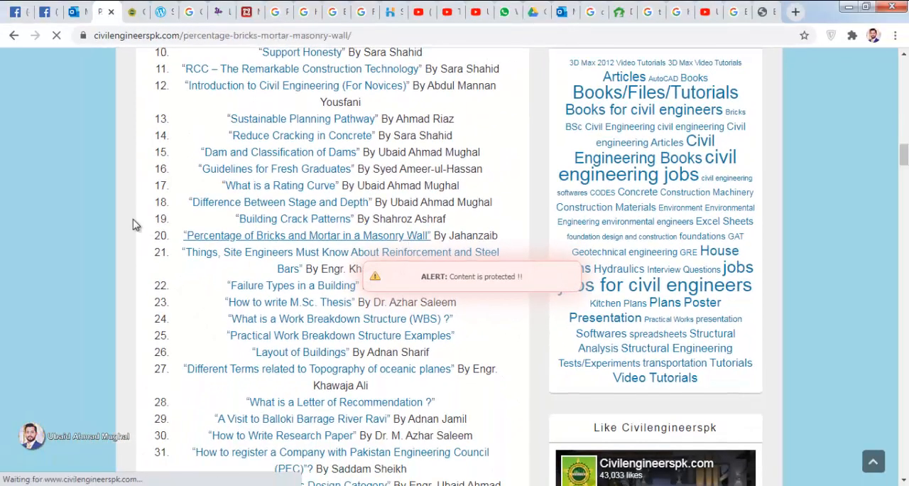
- Examine the article's brick and mortar percentages for 4.5" and 9" thick walls with 12mm mortar
{"action": "scroll", "coordinate": [386, 187], "scroll_direction": "down", "scroll_amount": 10}
{"action": "scroll", "coordinate": [481, 232], "scroll_direction": "up", "scroll_amount": 2}
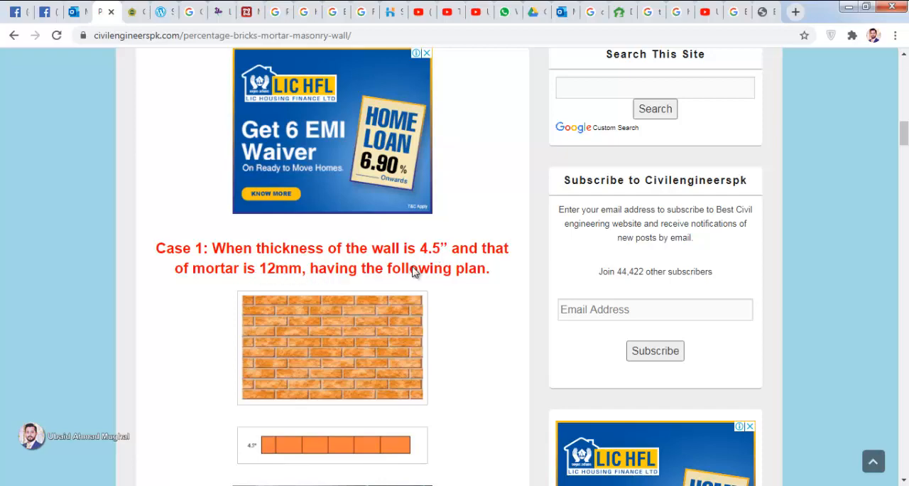
{"action": "scroll", "coordinate": [414, 272], "scroll_direction": "down", "scroll_amount": 8}
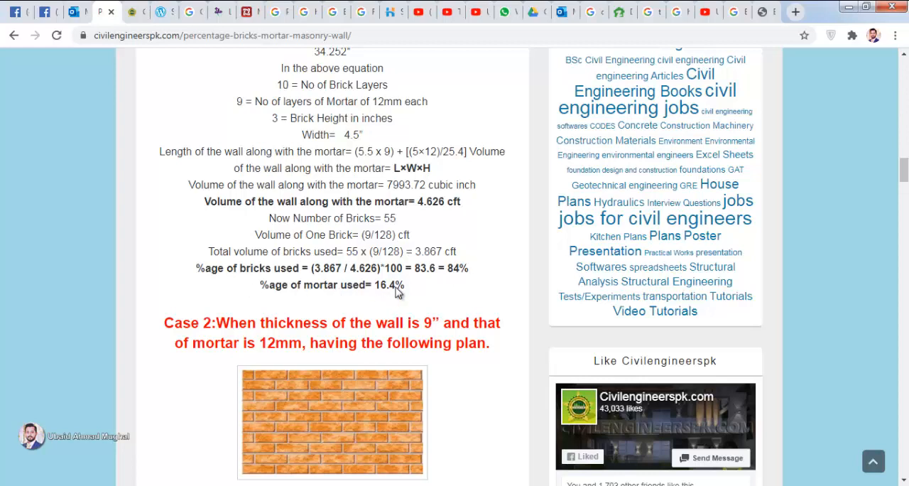
{"action": "scroll", "coordinate": [400, 291], "scroll_direction": "down", "scroll_amount": 2}
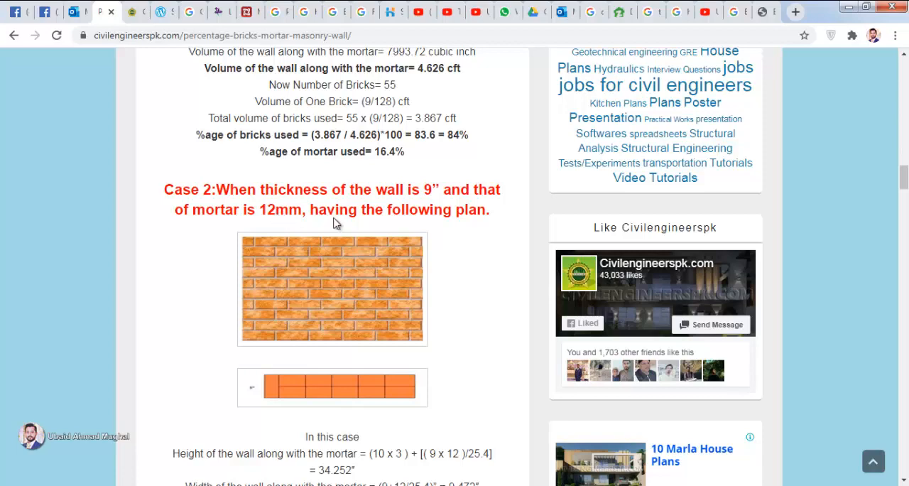
{"action": "scroll", "coordinate": [472, 292], "scroll_direction": "down", "scroll_amount": 5}
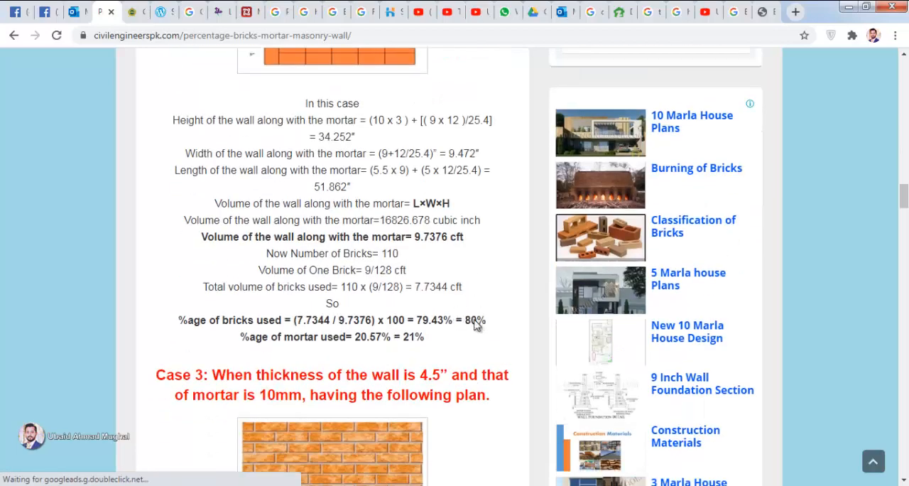
- Examine the article's 10mm mortar cases and its mortar percentage formula and example, and switch back to the Excel workbook
{"action": "scroll", "coordinate": [398, 334], "scroll_direction": "down", "scroll_amount": 6}
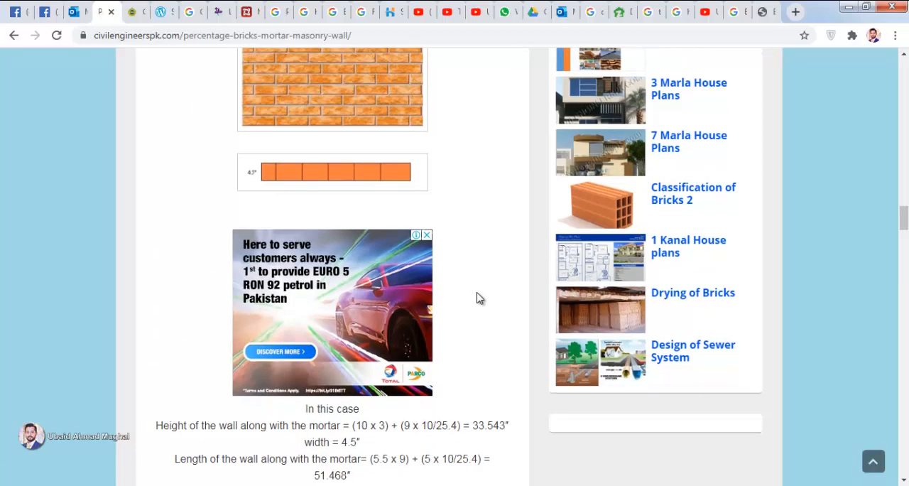
{"action": "scroll", "coordinate": [477, 298], "scroll_direction": "down", "scroll_amount": 20}
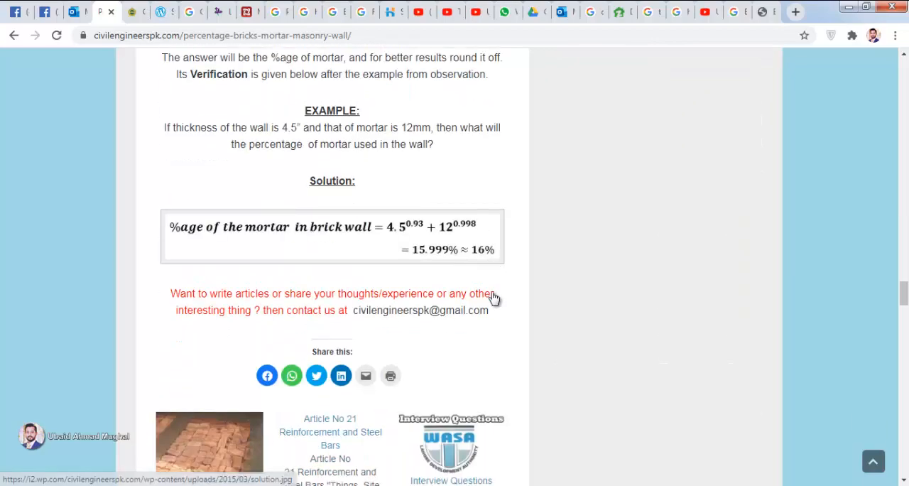
{"action": "scroll", "coordinate": [494, 298], "scroll_direction": "up", "scroll_amount": 4}
{"action": "scroll", "coordinate": [495, 297], "scroll_direction": "down", "scroll_amount": 8}
{"action": "scroll", "coordinate": [488, 281], "scroll_direction": "up", "scroll_amount": 3}
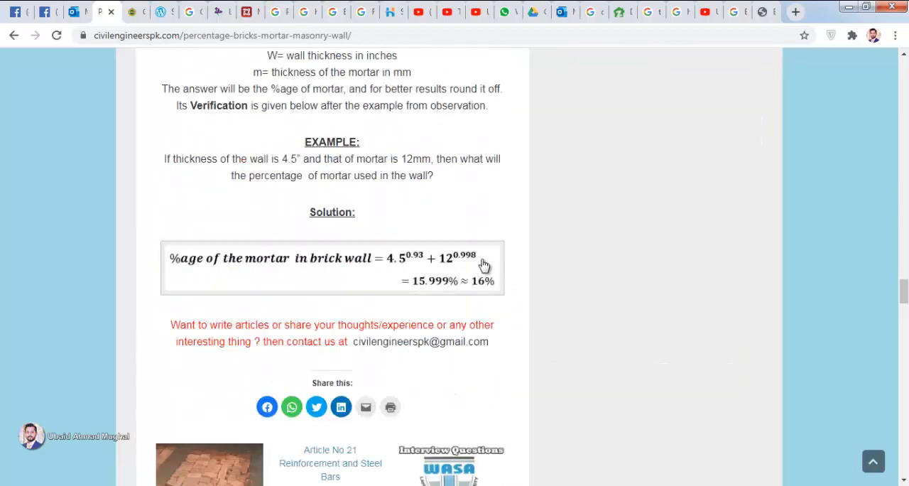
{"action": "scroll", "coordinate": [29, 257], "scroll_direction": "up", "scroll_amount": 15}
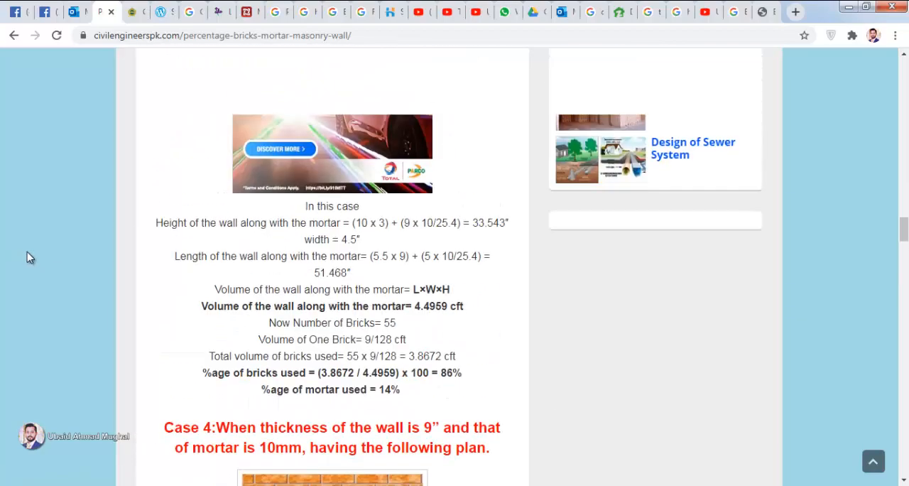
{"action": "scroll", "coordinate": [28, 257], "scroll_direction": "up", "scroll_amount": 20}
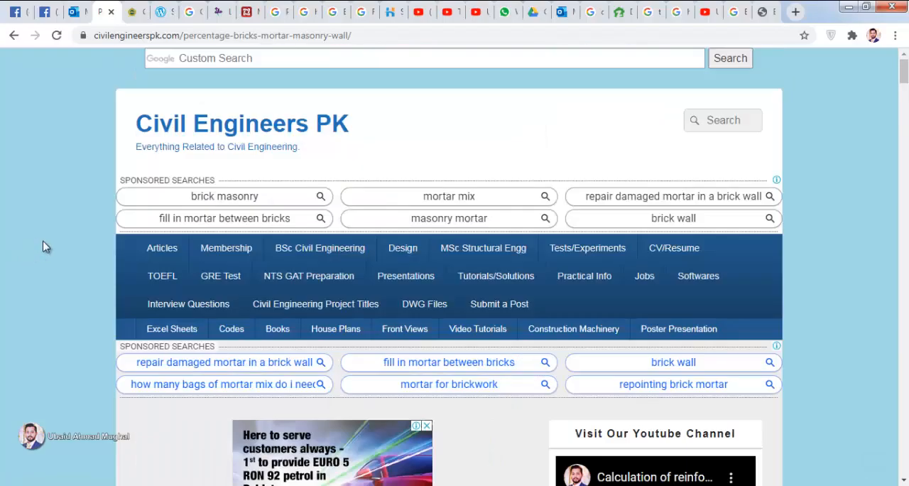
{"action": "left_click", "coordinate": [235, 485]}
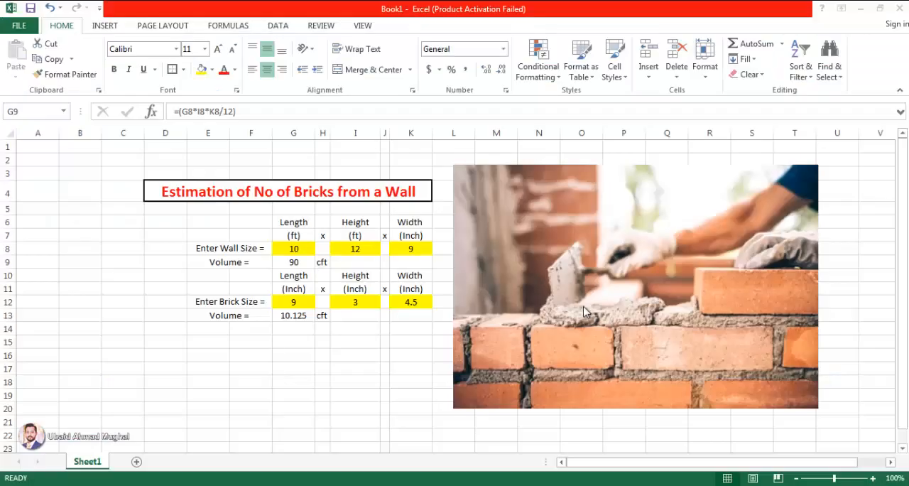
- Move the bricklaying picture slightly down and away from the table, and deselect it
{"action": "left_click", "coordinate": [384, 364]}
{"action": "left_click", "coordinate": [270, 338]}
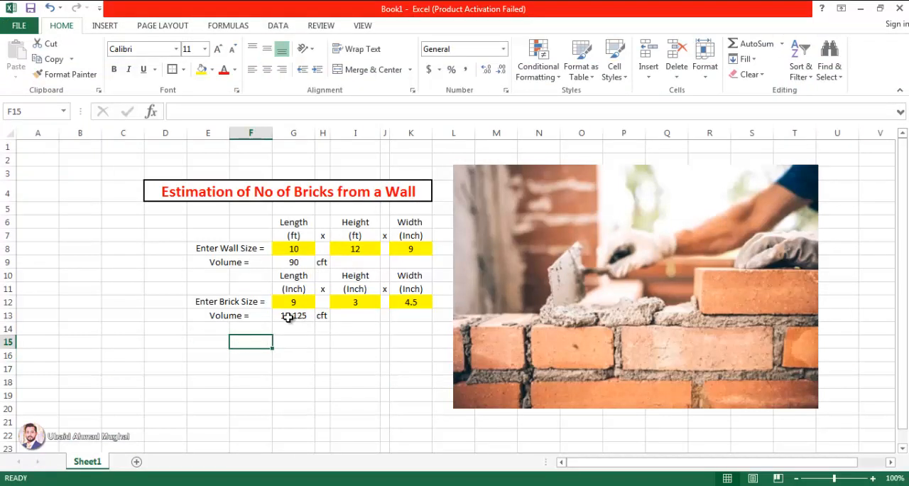
{"action": "left_click", "coordinate": [288, 342]}
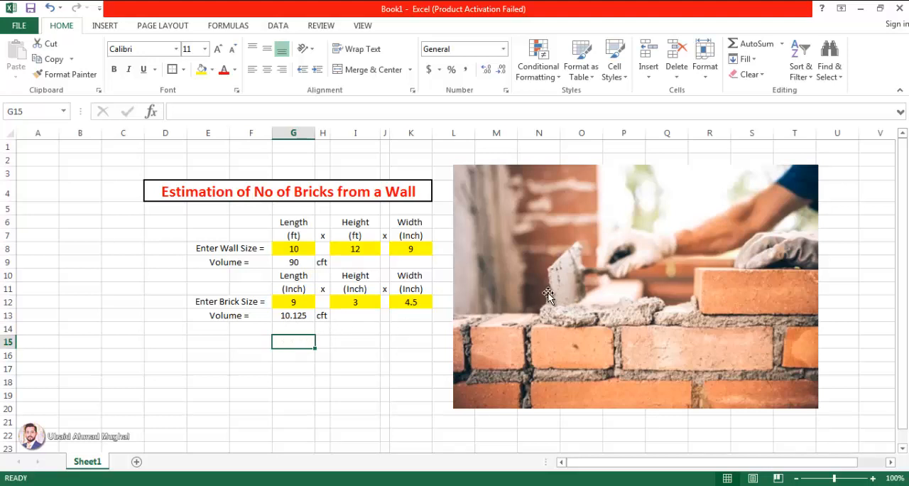
{"action": "left_click_drag", "start_coordinate": [547, 293], "coordinate": [554, 308]}
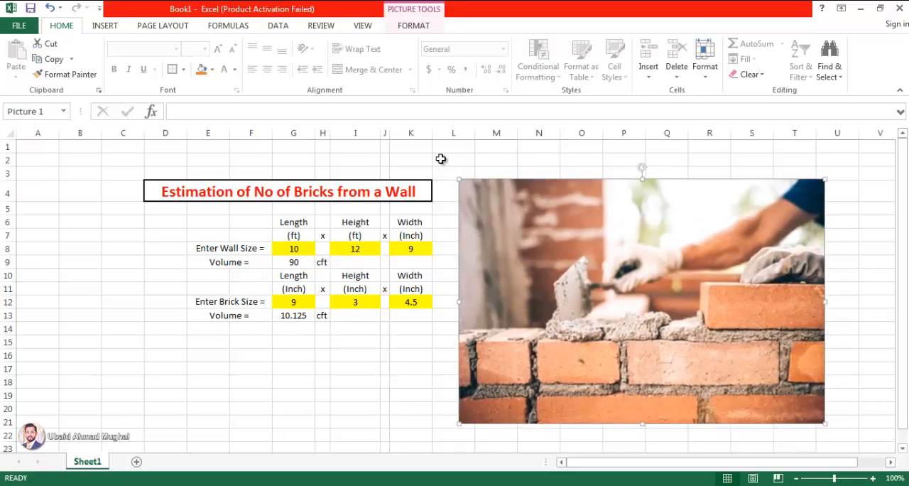
{"action": "left_click", "coordinate": [277, 381]}
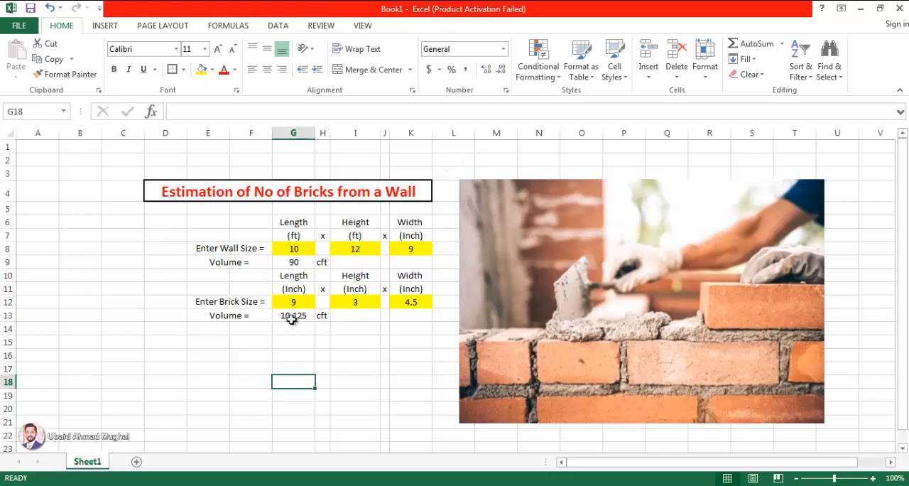
- Remove the division by 12 from the brick volume formula in G13 so it is =(G12*I12*K12)
{"action": "left_click", "coordinate": [296, 316]}
{"action": "double_click", "coordinate": [296, 316]}
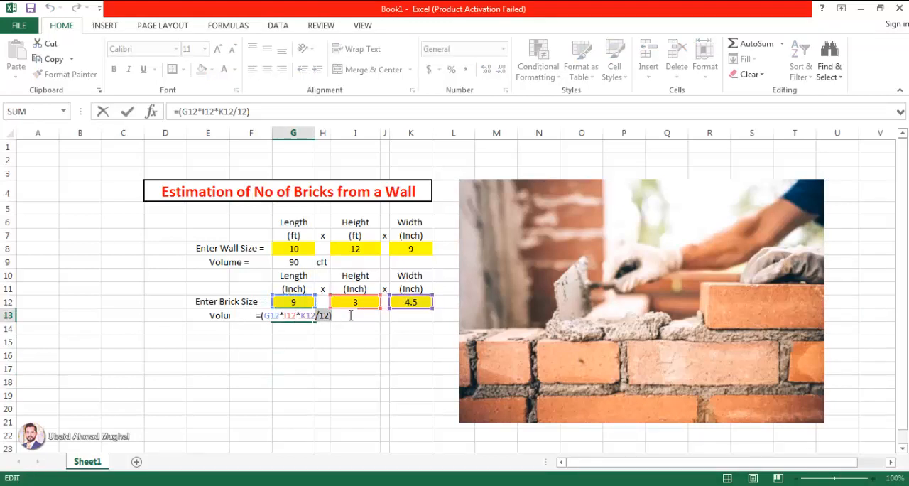
{"action": "key", "text": "BackSpace"}
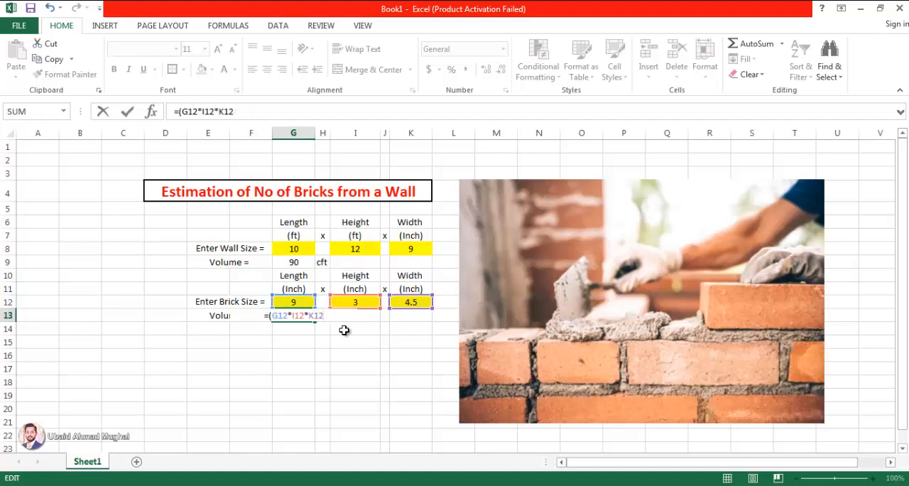
{"action": "key", "text": "Return"}
- Replace the brick volume's unit in H13 with "inch3"
{"action": "left_click", "coordinate": [320, 316]}
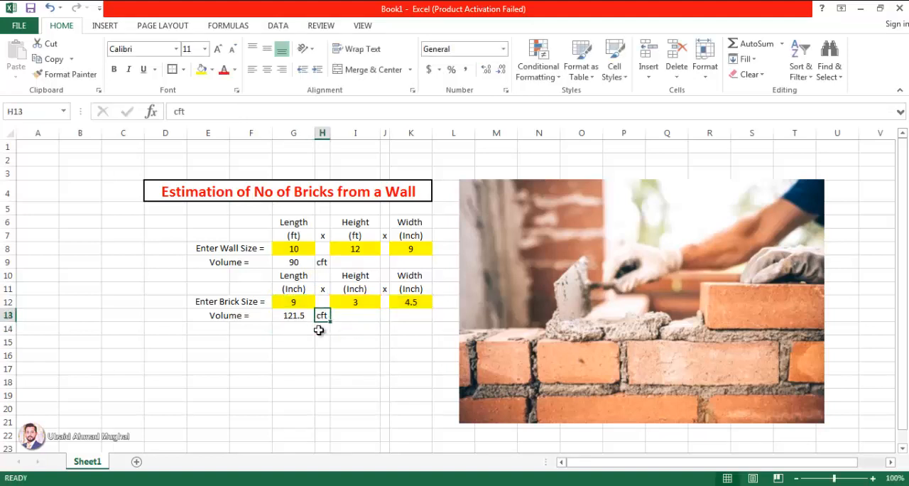
{"action": "type", "text": "inc"}
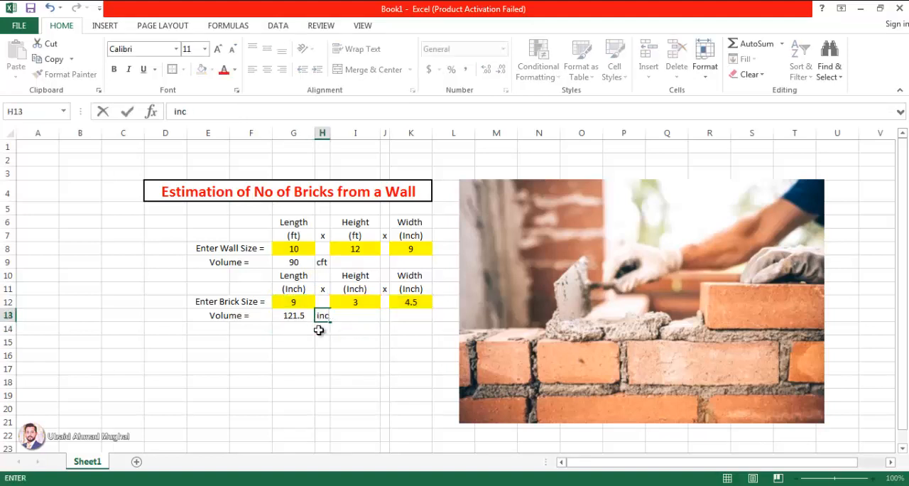
{"action": "type", "text": "h3"}
{"action": "key", "text": "Return"}
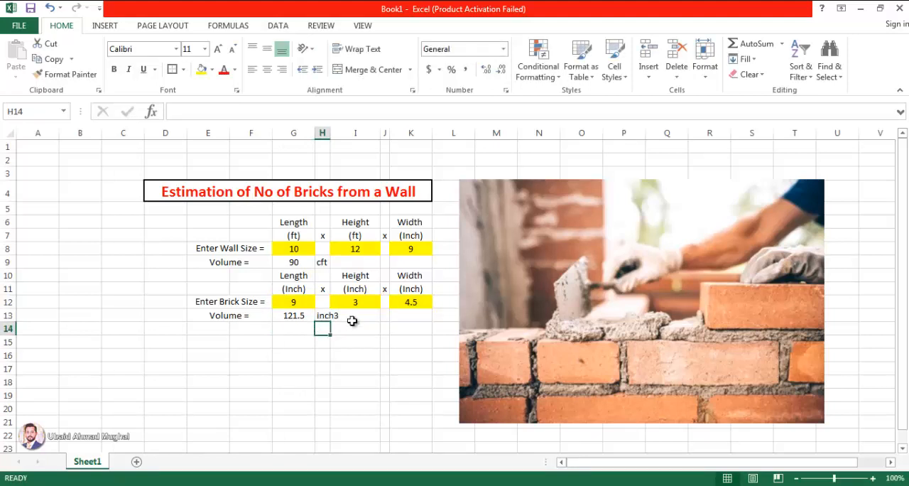
- Format the 3 of the "inch3" unit in H13 as superscript
{"action": "left_click", "coordinate": [333, 318]}
{"action": "double_click", "coordinate": [337, 317]}
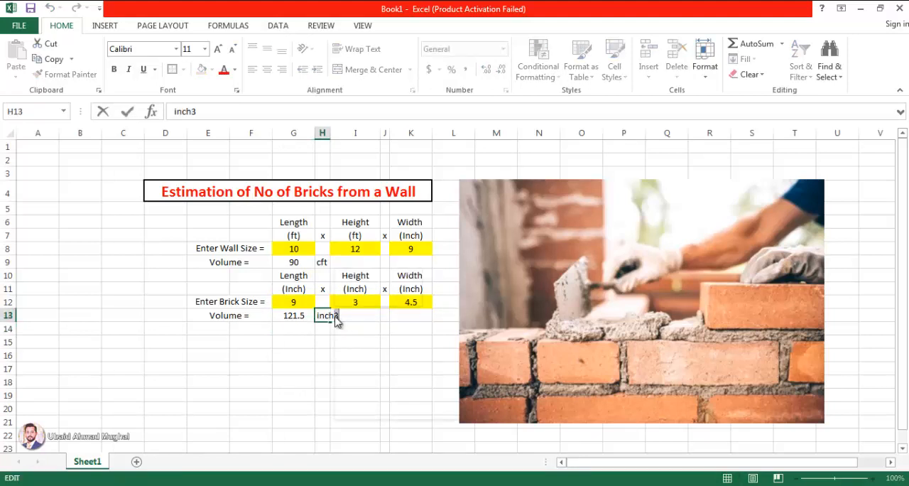
{"action": "right_click", "coordinate": [337, 317]}
{"action": "left_click", "coordinate": [410, 395]}
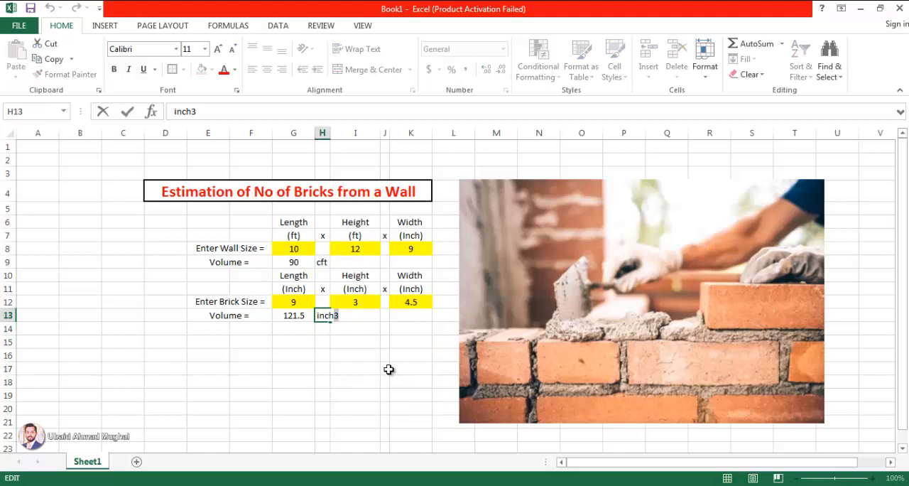
{"action": "left_click", "coordinate": [281, 359]}
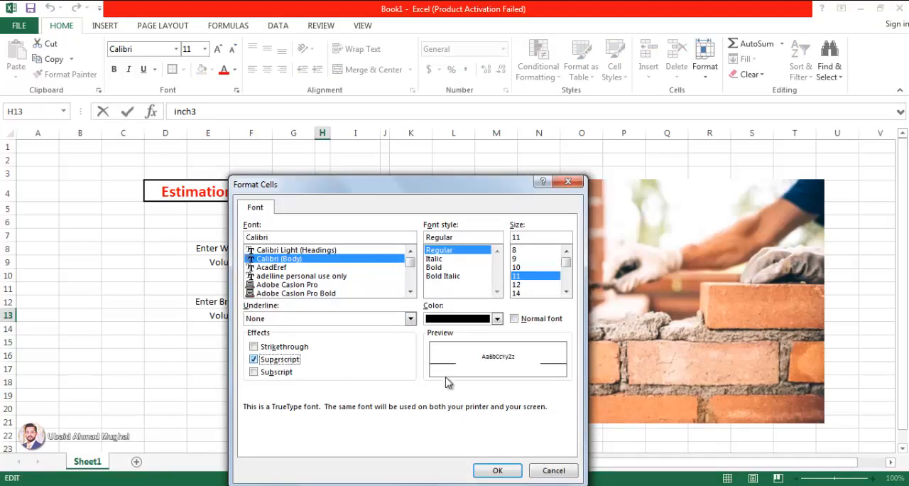
{"action": "left_click", "coordinate": [498, 471]}
{"action": "left_click", "coordinate": [395, 408]}
{"action": "left_click", "coordinate": [368, 359]}
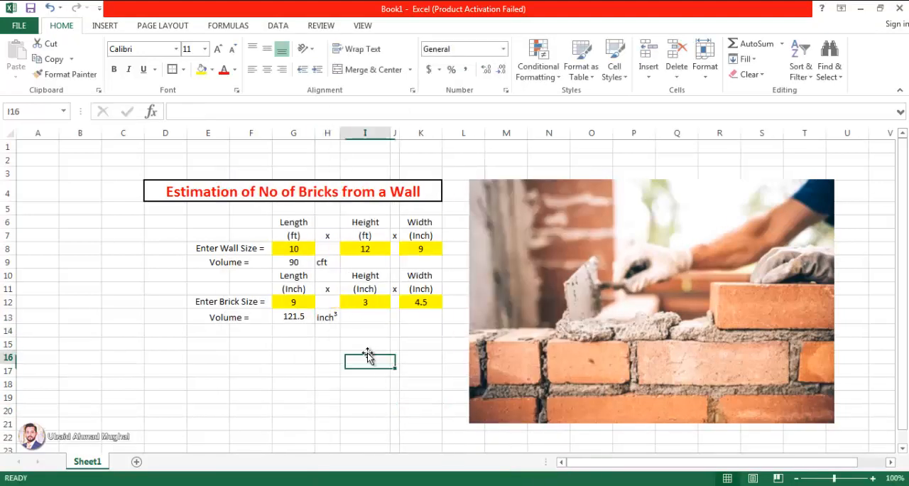
- Check the brick volume formula in G13 and the wall volume formula in G9
{"action": "left_click", "coordinate": [262, 345]}
{"action": "left_click", "coordinate": [297, 319]}
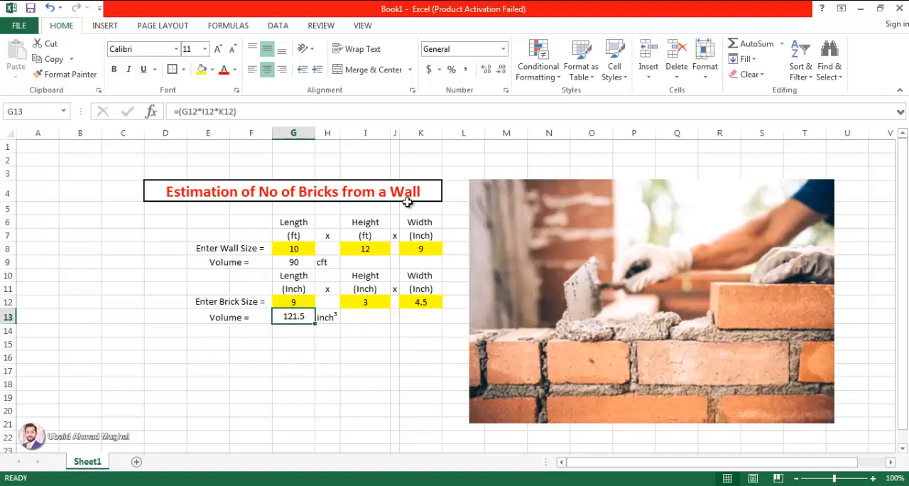
{"action": "left_click", "coordinate": [294, 263]}
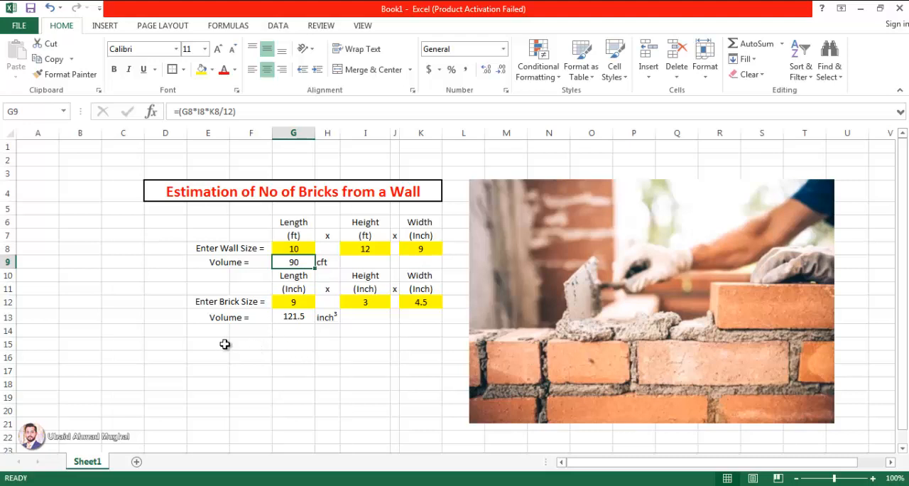
- Merge and center E15:F15 and enter the label "Percentage of Bricks =" there
{"action": "left_click_drag", "start_coordinate": [223, 343], "coordinate": [246, 341]}
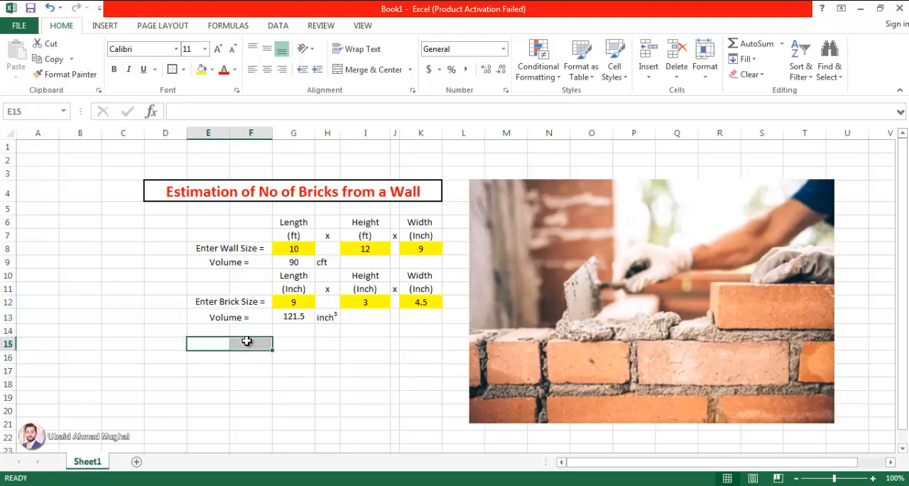
{"action": "left_click", "coordinate": [384, 69]}
{"action": "double_click", "coordinate": [238, 344]}
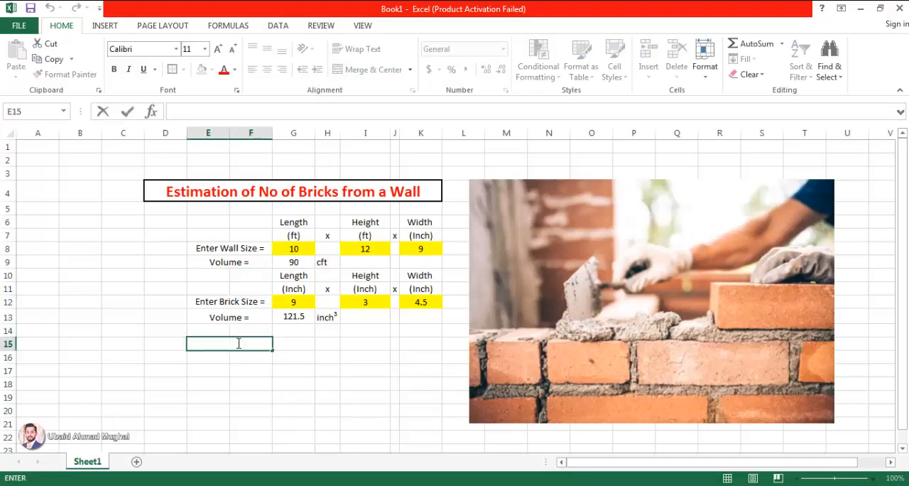
{"action": "type", "text": "Percentage o"}
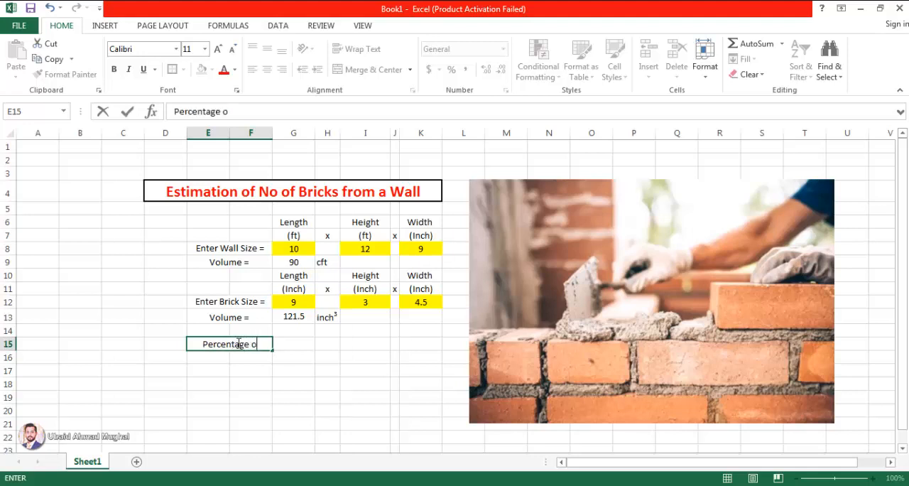
{"action": "type", "text": "f Brick"}
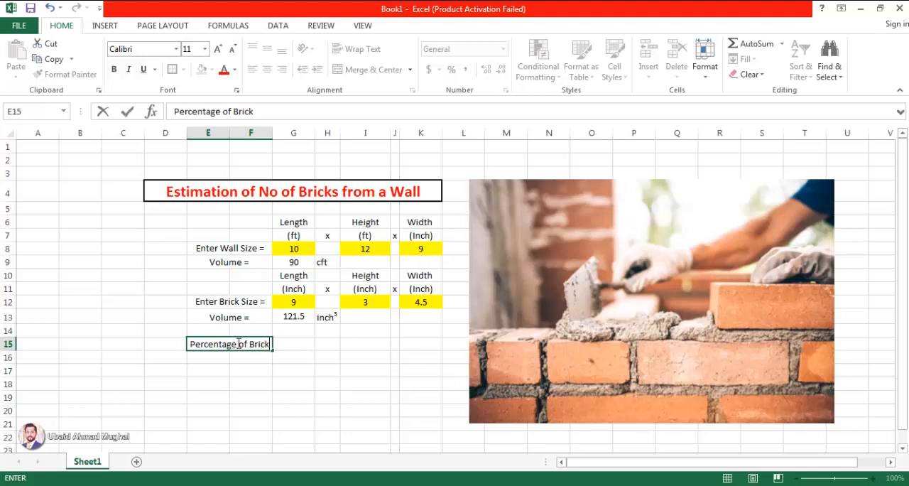
{"action": "type", "text": "s ="}
{"action": "key", "text": "Return"}
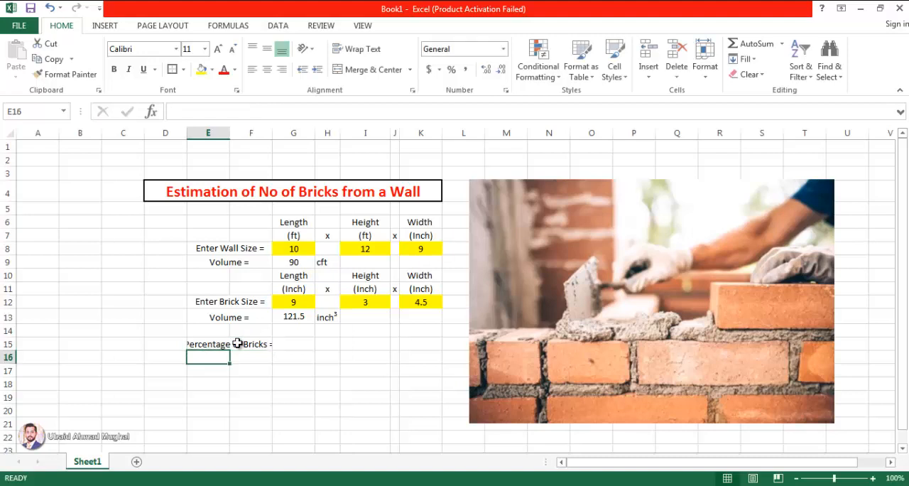
- Widen column F to fit the "Percentage of Bricks =" label and fill the input cell G15 yellow
{"action": "left_click", "coordinate": [239, 346]}
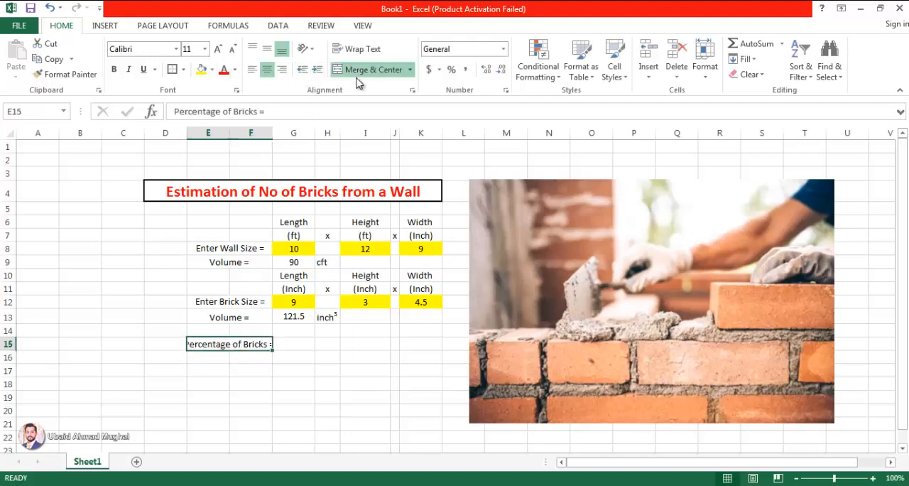
{"action": "left_click_drag", "start_coordinate": [270, 136], "coordinate": [290, 134]}
{"action": "left_click", "coordinate": [317, 343]}
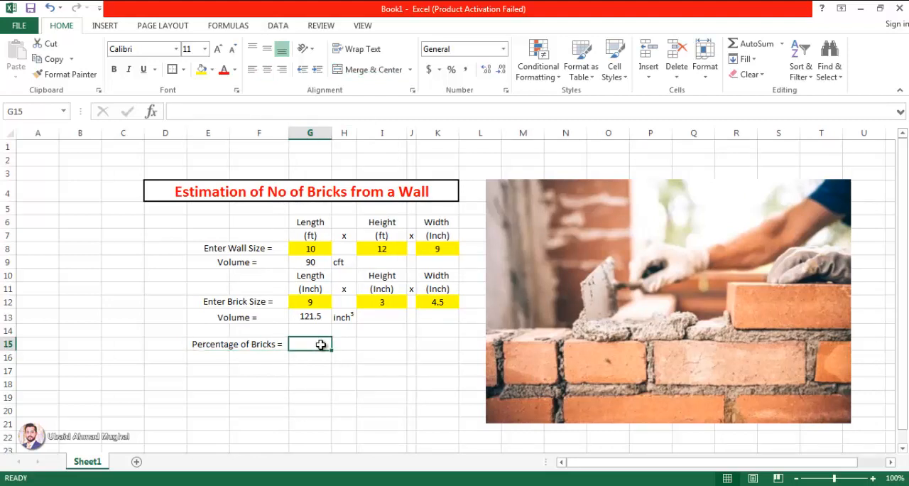
{"action": "left_click", "coordinate": [201, 69]}
{"action": "left_click", "coordinate": [361, 371]}
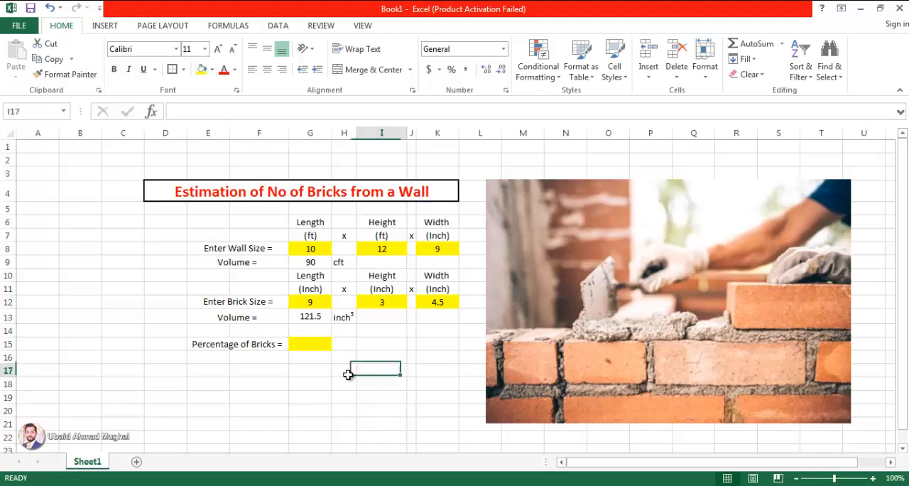
- Copy the brick percentage label down to row 16 and change it to "Percentage of Mortar ="
{"action": "left_click", "coordinate": [245, 345]}
{"action": "mouse_move", "coordinate": [290, 350]}
{"action": "left_mouse_down"}
{"action": "mouse_move", "coordinate": [288, 362]}
{"action": "mouse_move", "coordinate": [274, 358]}
{"action": "left_mouse_up"}
{"action": "double_click", "coordinate": [273, 357]}
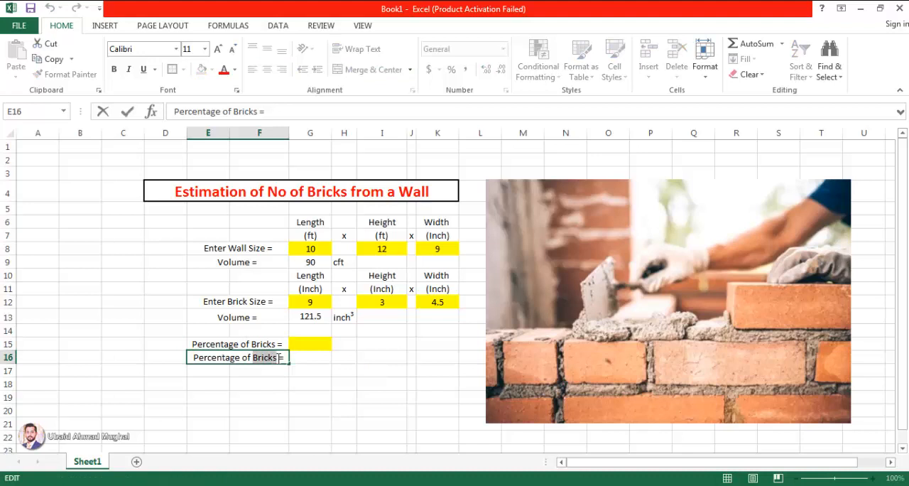
{"action": "type", "text": "Moprt"}
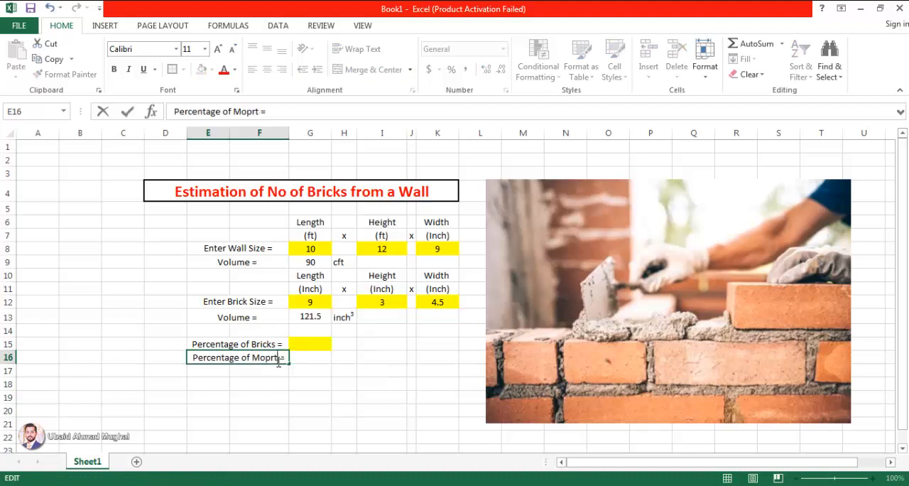
{"action": "key", "text": "BackSpace"}
{"action": "key", "text": "BackSpace"}
{"action": "key", "text": "BackSpace"}
{"action": "type", "text": "rtar"}
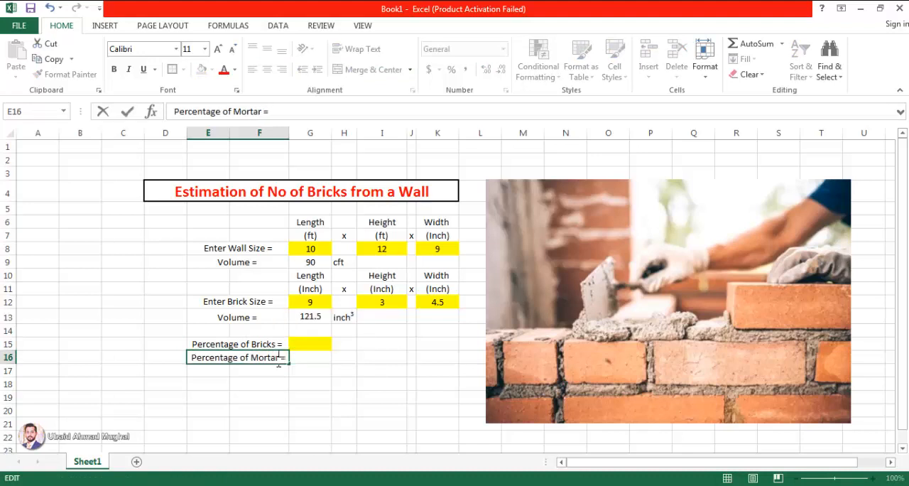
{"action": "key", "text": "Return"}
- Calculate the mortar percentage in G16 with the formula =100-G15 and center it in the cell
{"action": "left_click", "coordinate": [311, 355]}
{"action": "type", "text": "=100"}
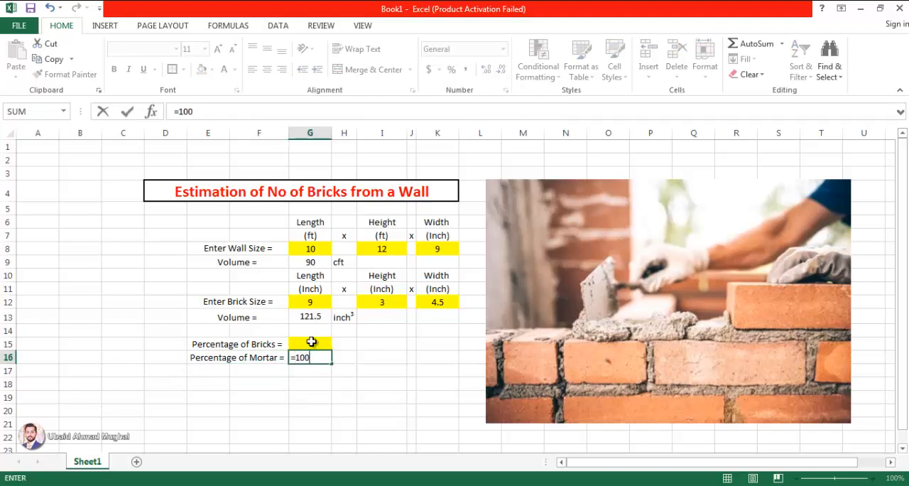
{"action": "type", "text": "-"}
{"action": "left_click", "coordinate": [307, 342]}
{"action": "key", "text": "Return"}
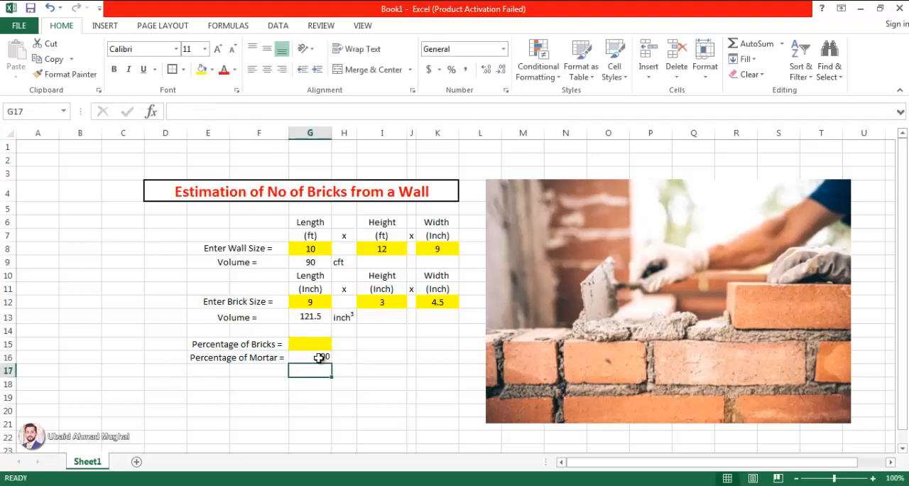
{"action": "key", "text": "Up"}
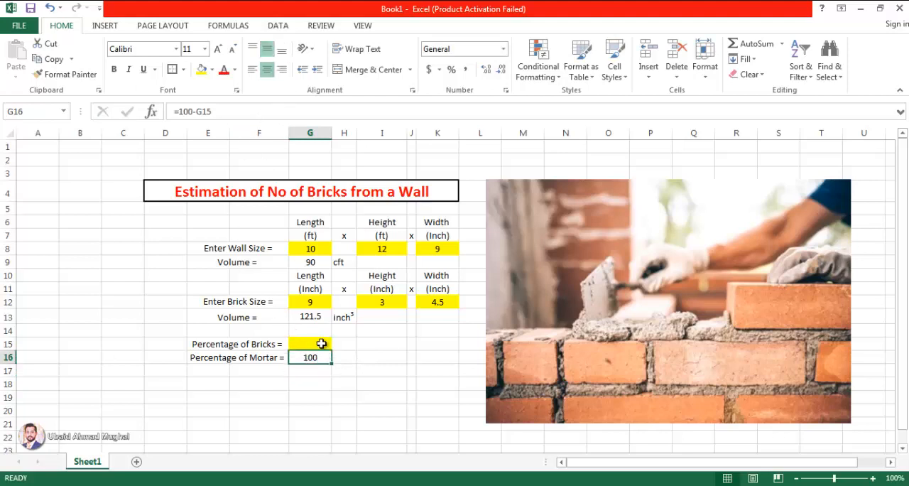
- Enter 80 as the percentage of bricks in G15 and center the values in G15:G16
{"action": "left_click", "coordinate": [319, 344]}
{"action": "type", "text": "80"}
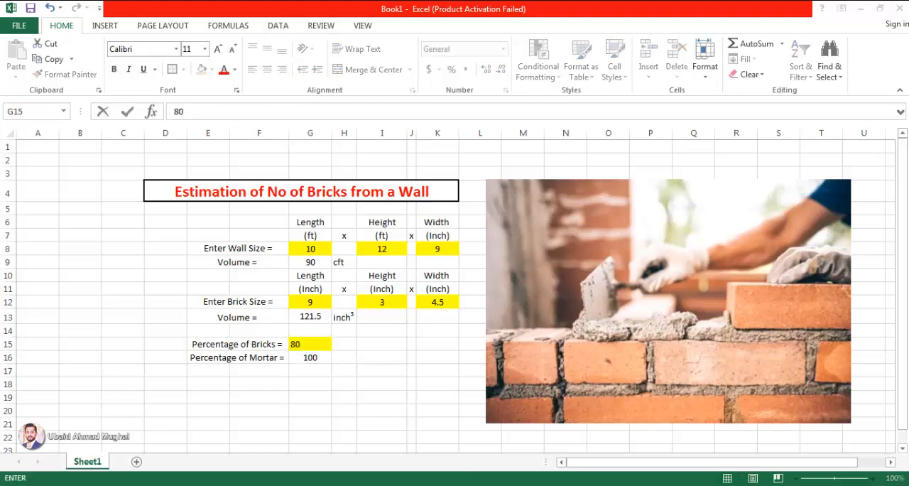
{"action": "key", "text": "Return"}
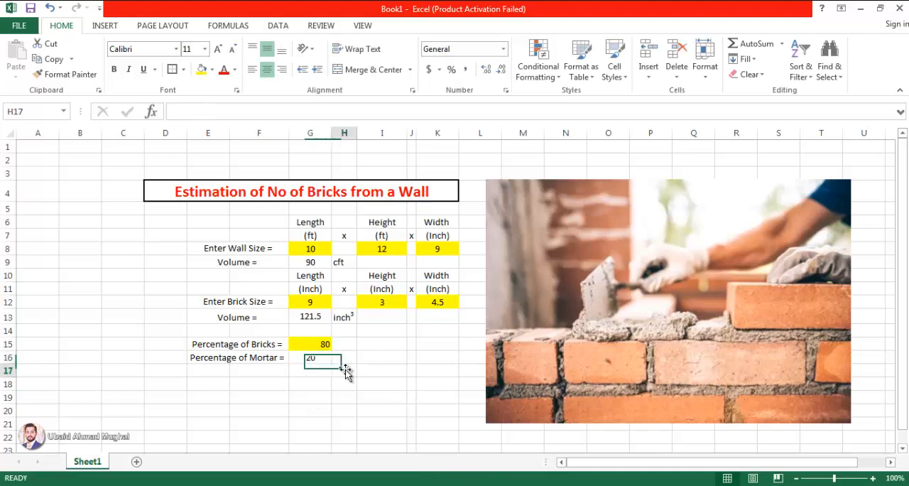
{"action": "left_click_drag", "start_coordinate": [313, 344], "coordinate": [311, 357]}
{"action": "left_click", "coordinate": [267, 69]}
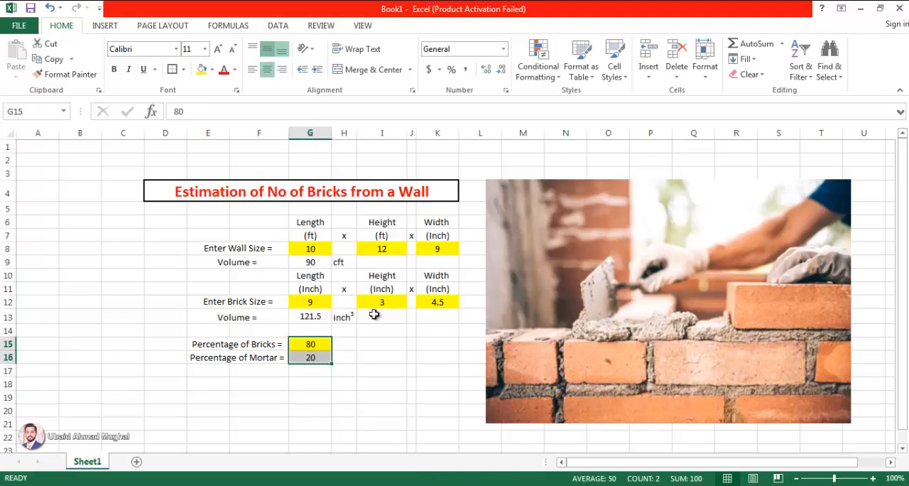
{"action": "left_click", "coordinate": [360, 370]}
{"action": "left_click", "coordinate": [316, 358]}
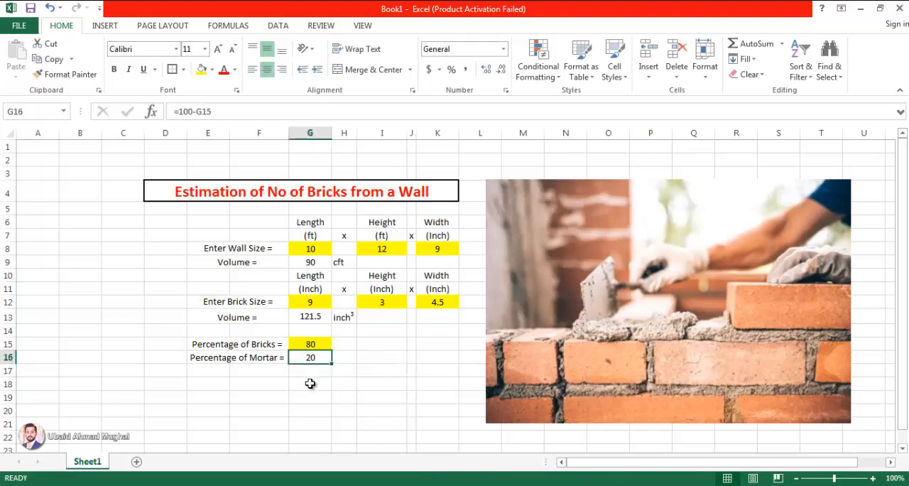
{"action": "left_click", "coordinate": [310, 382]}
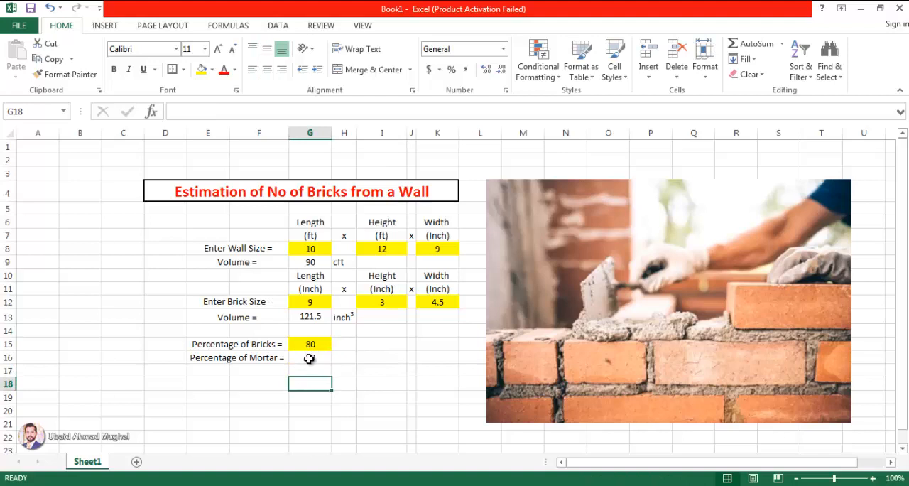
{"action": "left_click_drag", "start_coordinate": [268, 358], "coordinate": [304, 358]}
{"action": "left_click", "coordinate": [303, 373]}
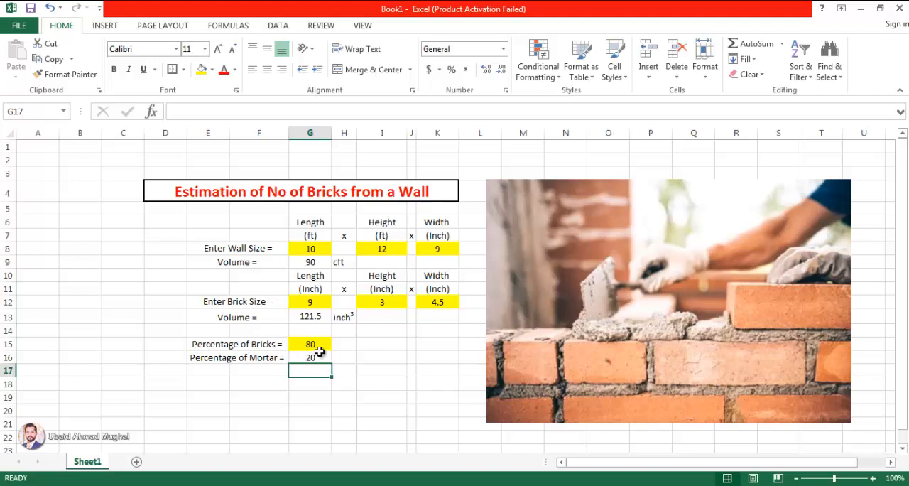
{"action": "left_click", "coordinate": [371, 382]}
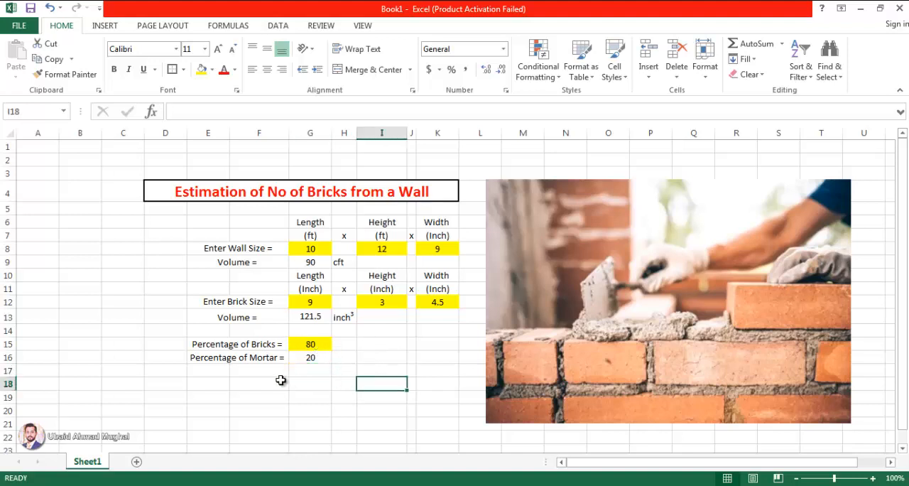
{"action": "left_click", "coordinate": [249, 387]}
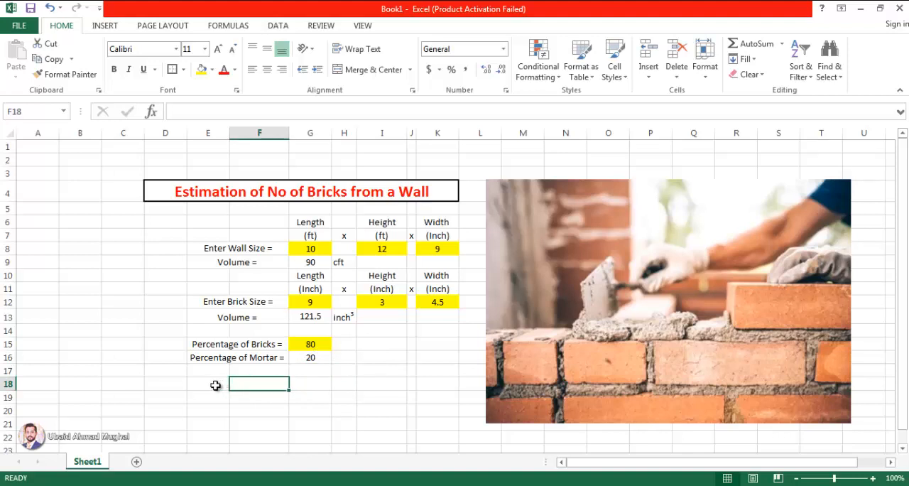
- Merge and center E18:G18 and change the wall volume label in E9 to "Total Volume ="
{"action": "left_click_drag", "start_coordinate": [215, 385], "coordinate": [309, 382]}
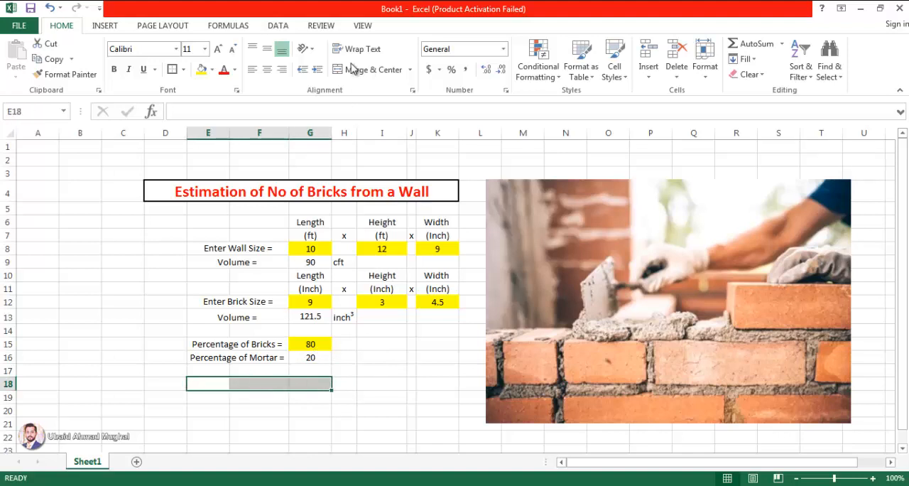
{"action": "double_click", "coordinate": [216, 263]}
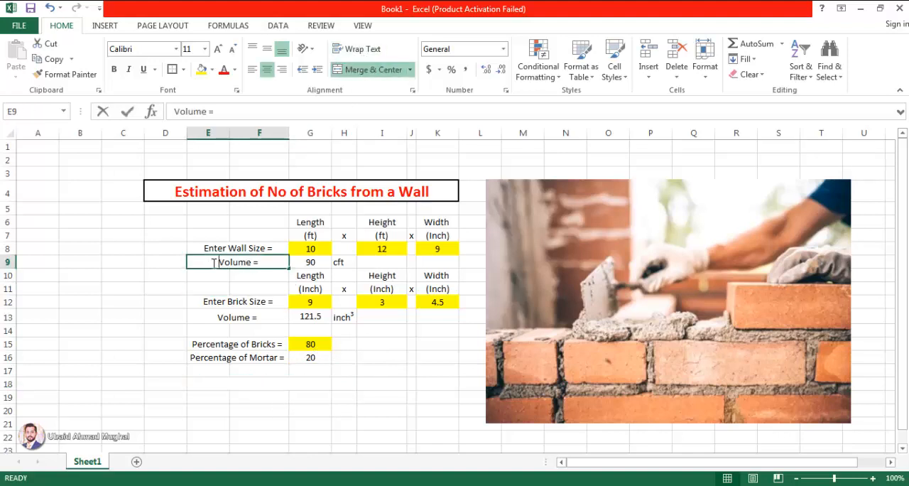
{"action": "type", "text": "Total"}
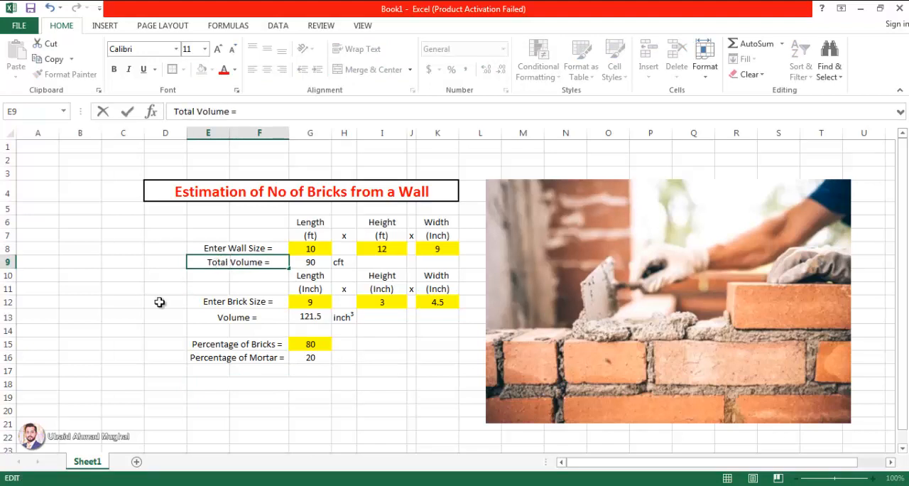
- Enter the label "Volume Occupied By Bricks =" in the merged cell E18:G18
{"action": "double_click", "coordinate": [259, 383]}
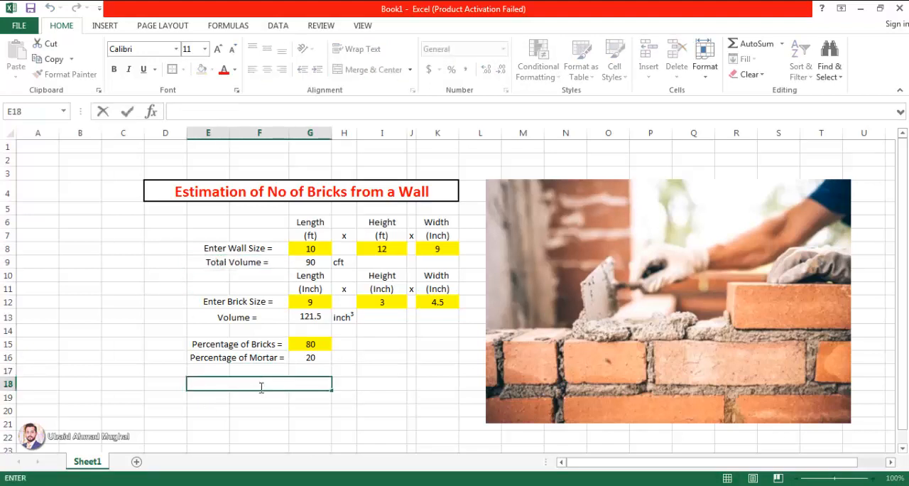
{"action": "type", "text": "Volume PO"}
{"action": "key", "text": "BackSpace"}
{"action": "key", "text": "BackSpace"}
{"action": "key", "text": "BackSpace"}
{"action": "type", "text": "Of"}
{"action": "key", "text": "BackSpace"}
{"action": "type", "text": "ccupie"}
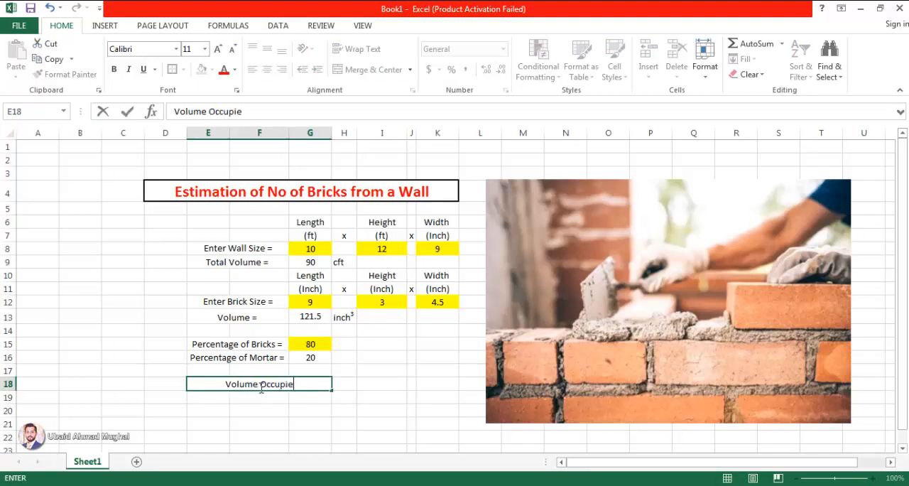
{"action": "type", "text": "d By Bricks"}
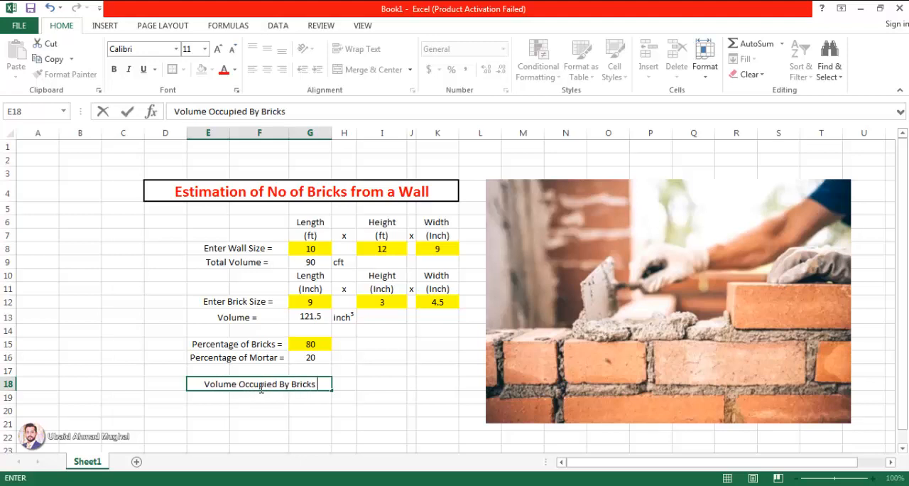
{"action": "key", "text": "Return"}
{"action": "left_click", "coordinate": [261, 387]}
{"action": "double_click", "coordinate": [325, 384]}
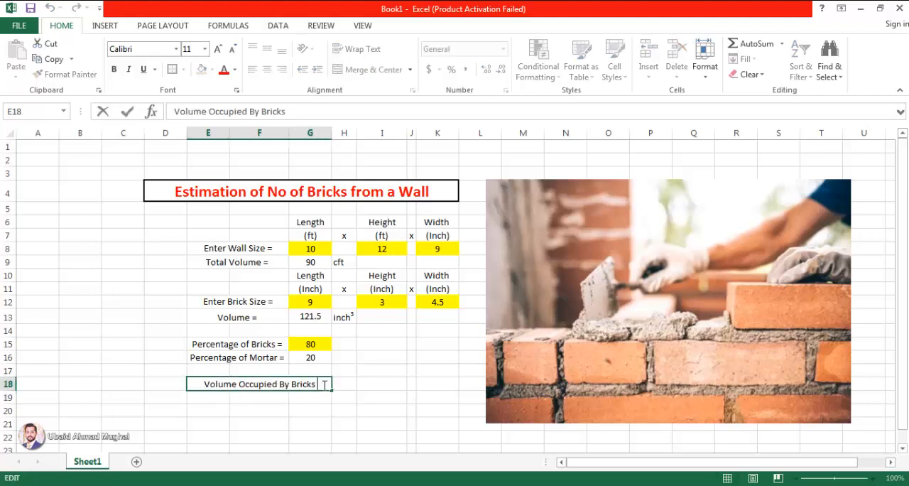
{"action": "type", "text": "="}
{"action": "left_click", "coordinate": [374, 381]}
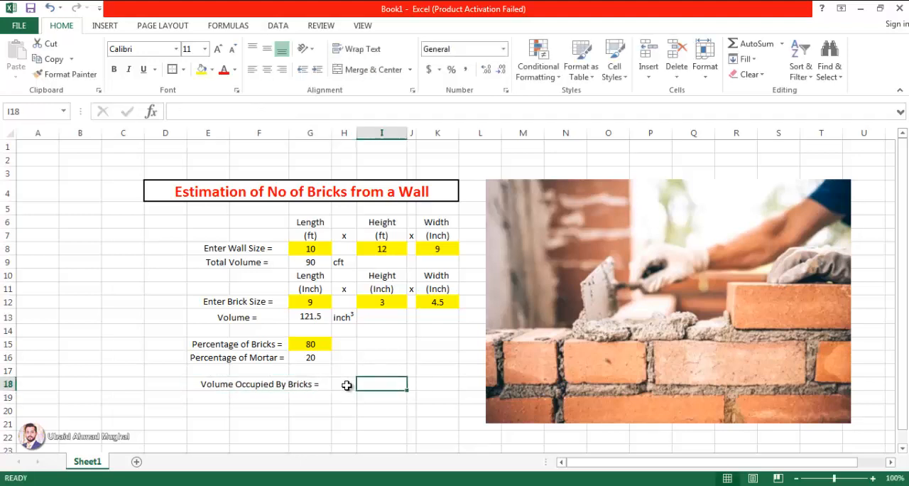
- Calculate the volume occupied by bricks in I18 with the formula =G9*G15/100 and center it in the cell
{"action": "left_click", "coordinate": [347, 385]}
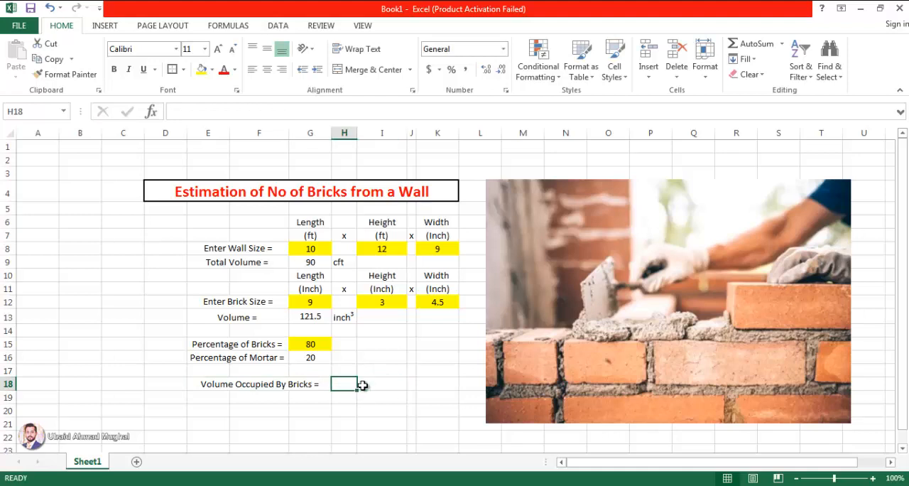
{"action": "left_click", "coordinate": [364, 385]}
{"action": "type", "text": "="}
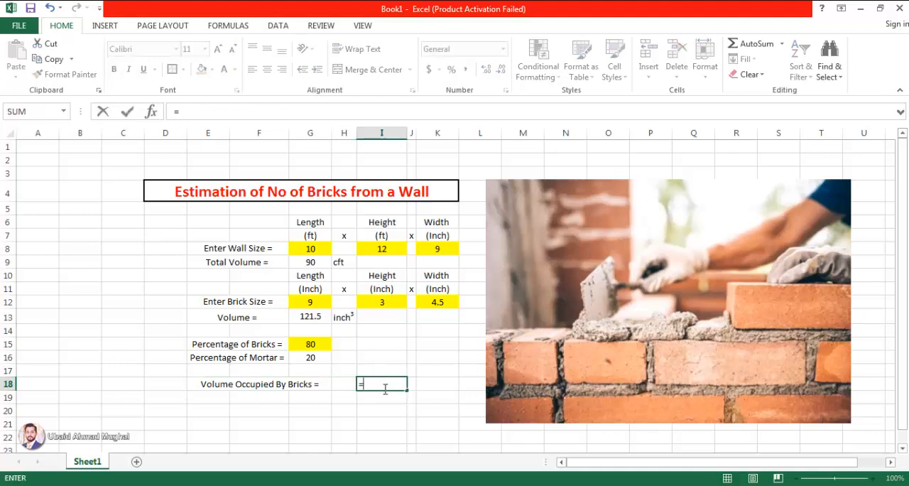
{"action": "left_click", "coordinate": [316, 260]}
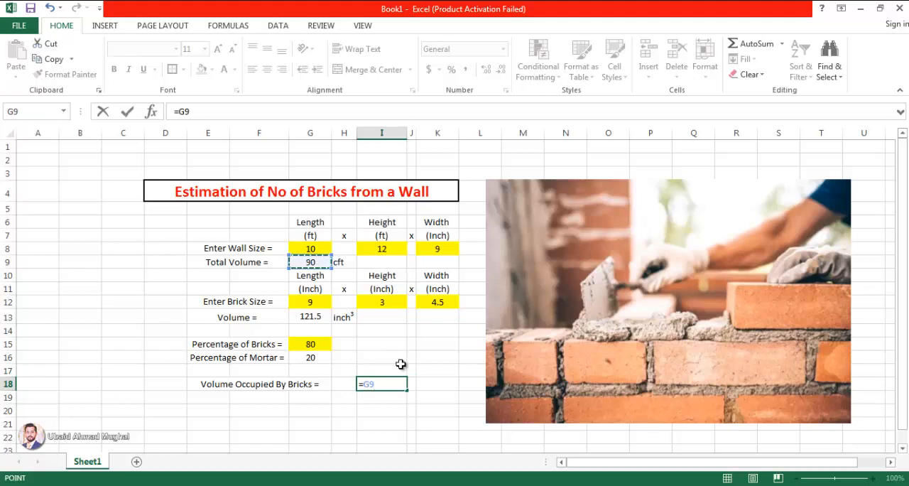
{"action": "type", "text": "*"}
{"action": "left_click", "coordinate": [330, 342]}
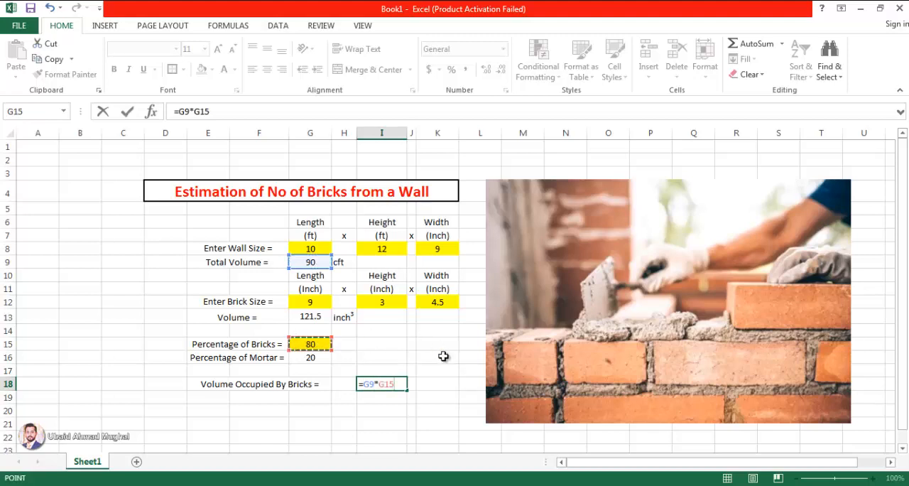
{"action": "type", "text": "/"}
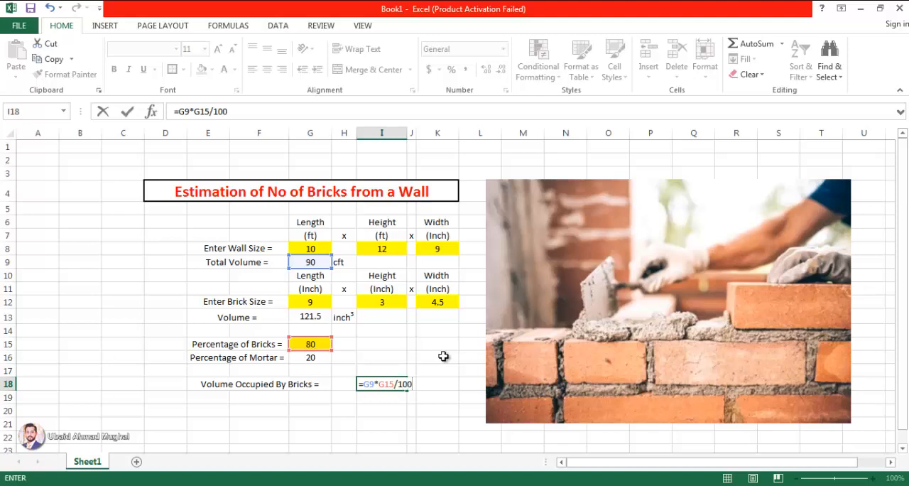
{"action": "type", "text": "100"}
{"action": "key", "text": "Return"}
{"action": "left_click", "coordinate": [399, 380]}
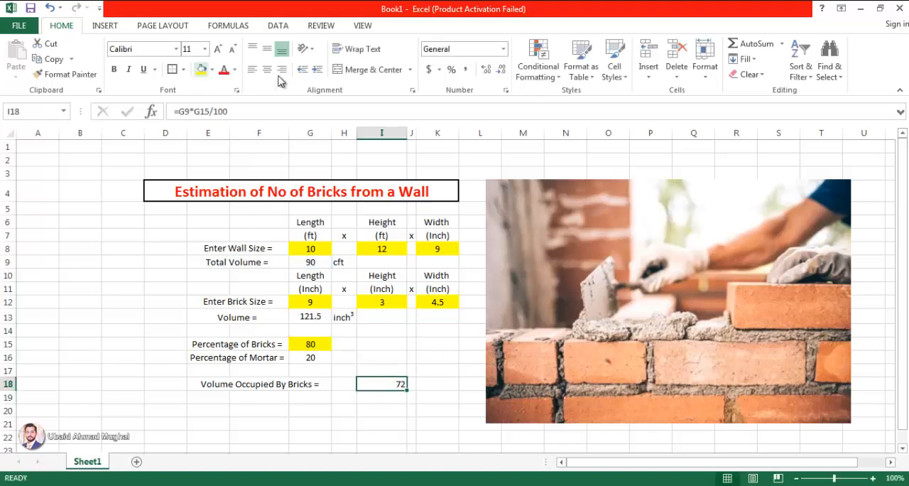
- Copy the "cft" unit from H9 to J18 and autofit column J to its contents
{"action": "left_click", "coordinate": [345, 264]}
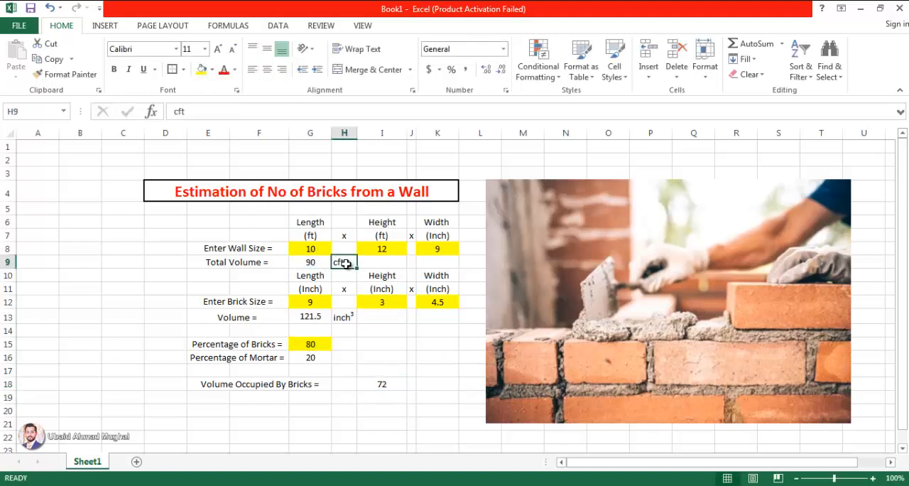
{"action": "key", "text": "ctrl+c"}
{"action": "left_click", "coordinate": [411, 384]}
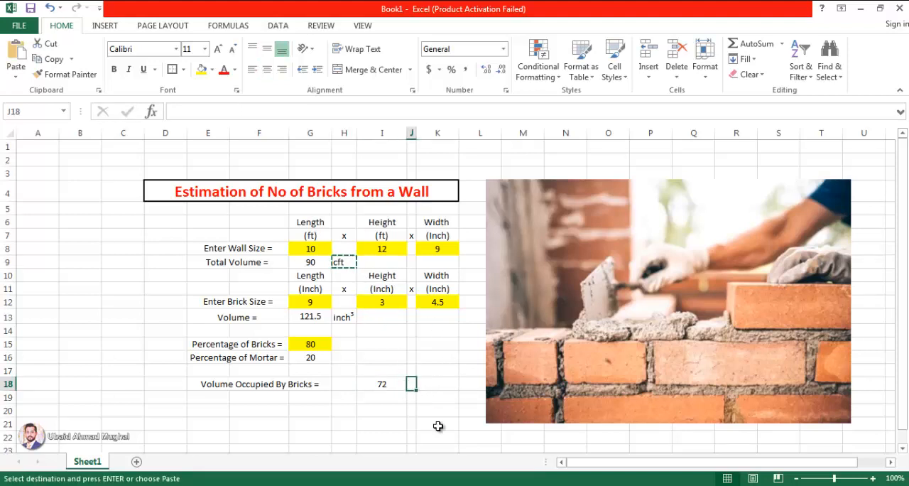
{"action": "key", "text": "ctrl+v"}
{"action": "left_click", "coordinate": [437, 358]}
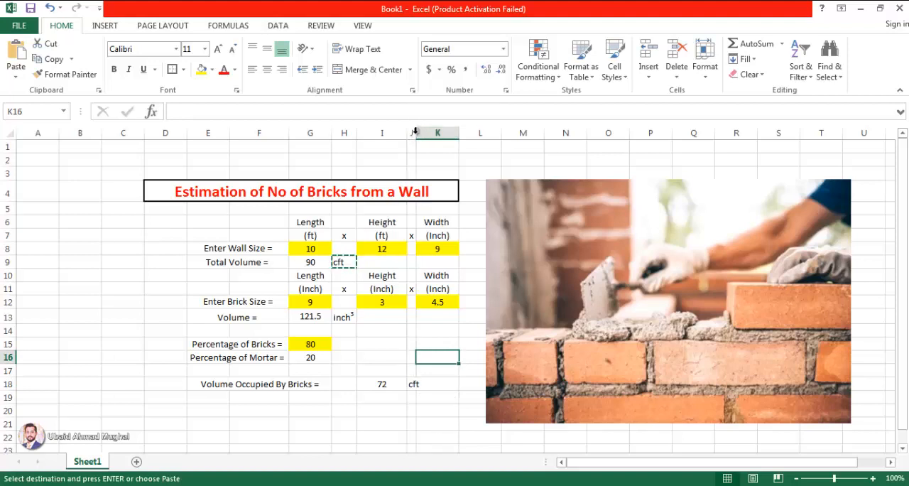
{"action": "double_click", "coordinate": [416, 133]}
{"action": "left_click", "coordinate": [440, 396]}
{"action": "key", "text": "Escape"}
- Examine which cells the brick volume formula in I18 refers to
{"action": "left_click", "coordinate": [367, 377]}
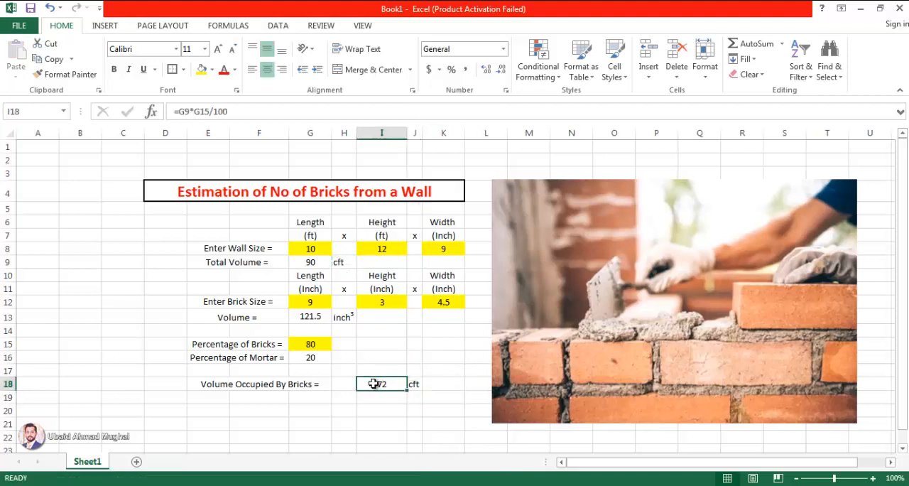
{"action": "double_click", "coordinate": [395, 384]}
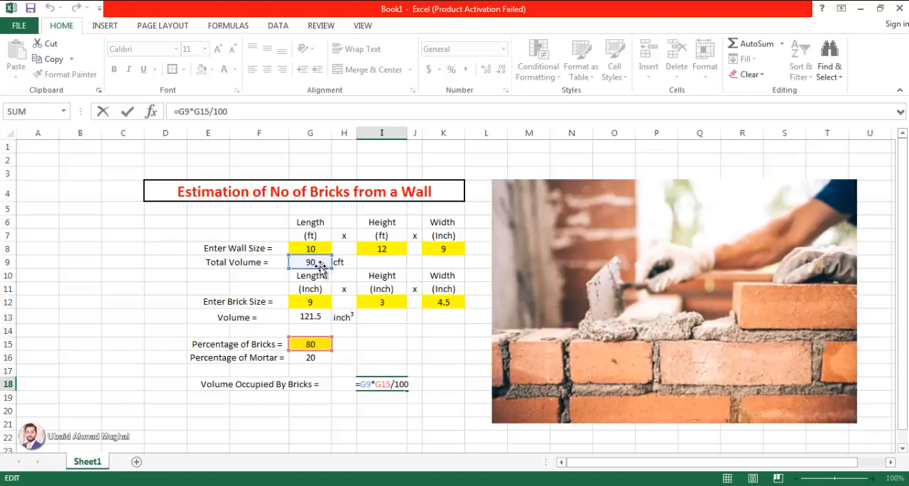
{"action": "key", "text": "Escape"}
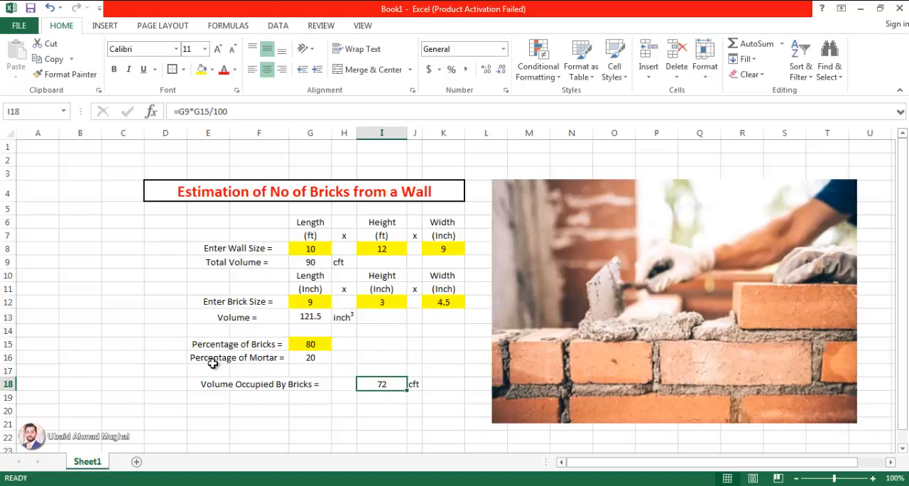
- Copy the brick volume label and formula down to row 19 and correct the formula in I19 to =G9*G16/100
{"action": "left_click", "coordinate": [330, 389]}
{"action": "left_click_drag", "start_coordinate": [332, 392], "coordinate": [331, 403]}
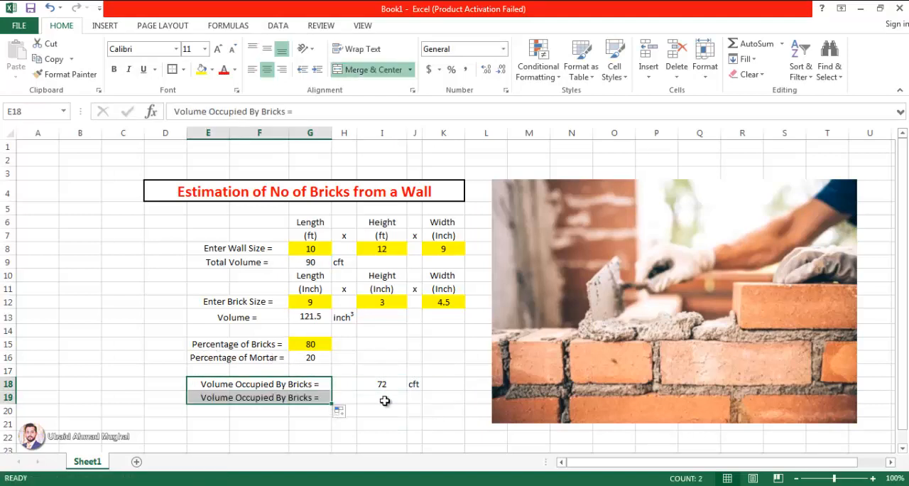
{"action": "left_click", "coordinate": [384, 397]}
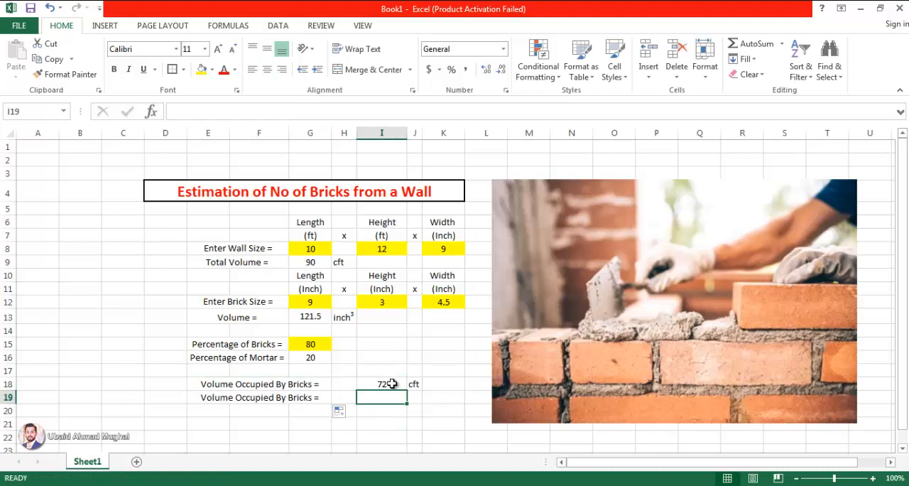
{"action": "left_click", "coordinate": [392, 383]}
{"action": "left_click_drag", "start_coordinate": [407, 392], "coordinate": [402, 401]}
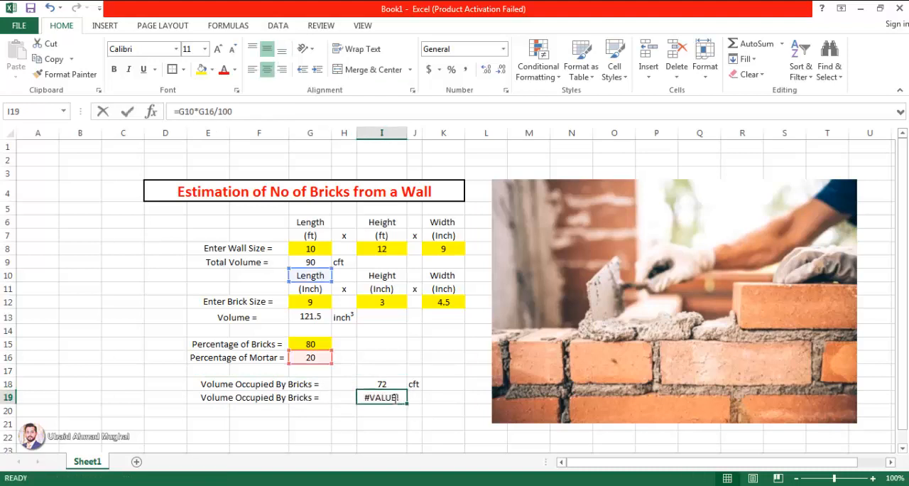
{"action": "key", "text": "F2"}
{"action": "mouse_move", "coordinate": [301, 267]}
{"action": "left_mouse_down"}
{"action": "mouse_move", "coordinate": [312, 269]}
{"action": "mouse_move", "coordinate": [307, 256]}
{"action": "left_mouse_up"}
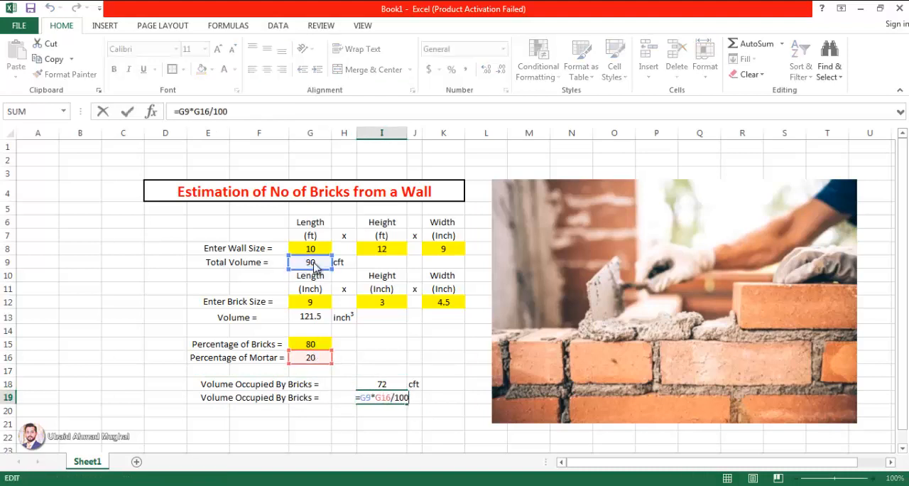
{"action": "key", "text": "Return"}
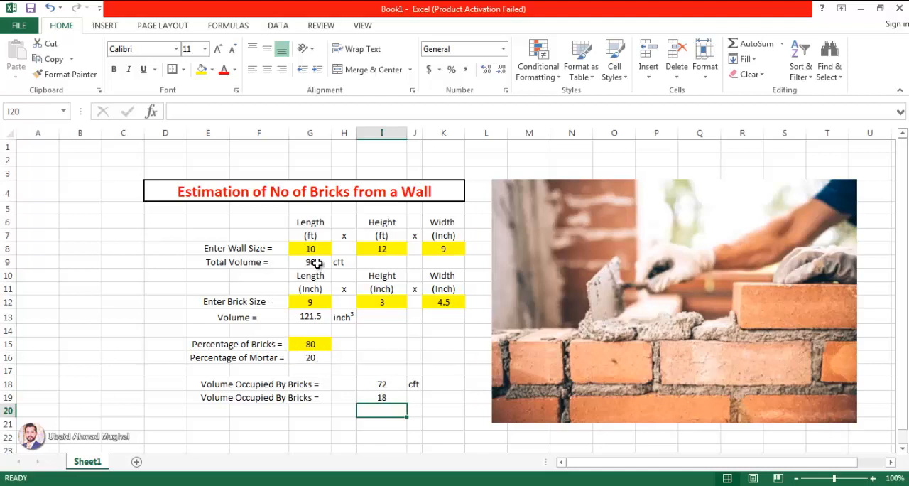
- Enter the unit "Cft" in J19 beside the volume calculated from the mortar percentage
{"action": "left_click", "coordinate": [412, 395]}
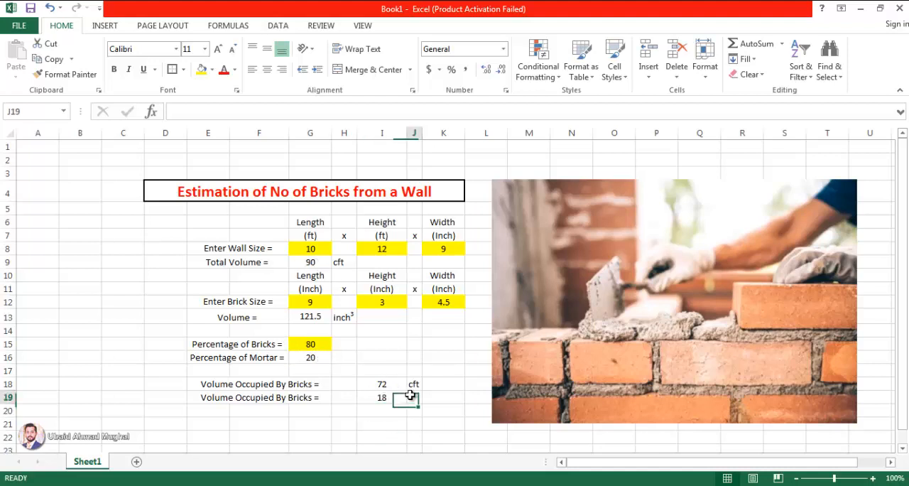
{"action": "type", "text": "Cft"}
{"action": "left_click", "coordinate": [436, 425]}
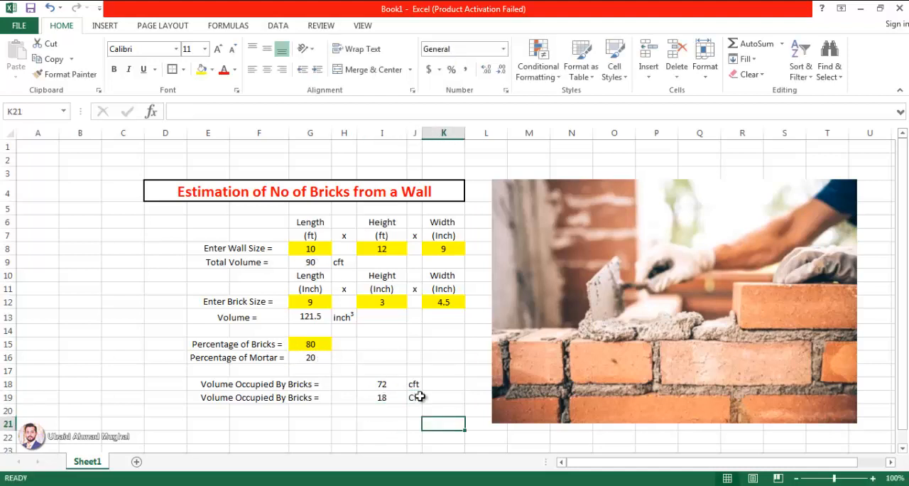
- Change the unit in J19 to lowercase "cft"
{"action": "left_click", "coordinate": [414, 396]}
{"action": "double_click", "coordinate": [414, 396]}
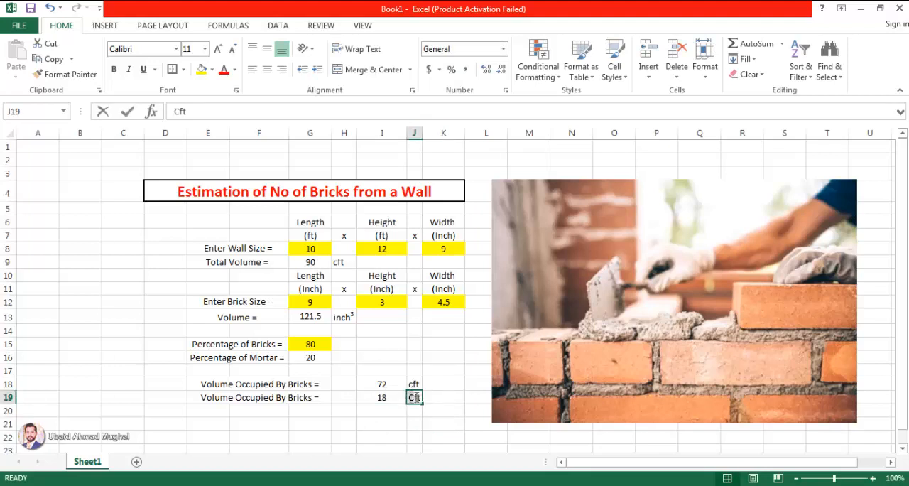
{"action": "double_click", "coordinate": [414, 396]}
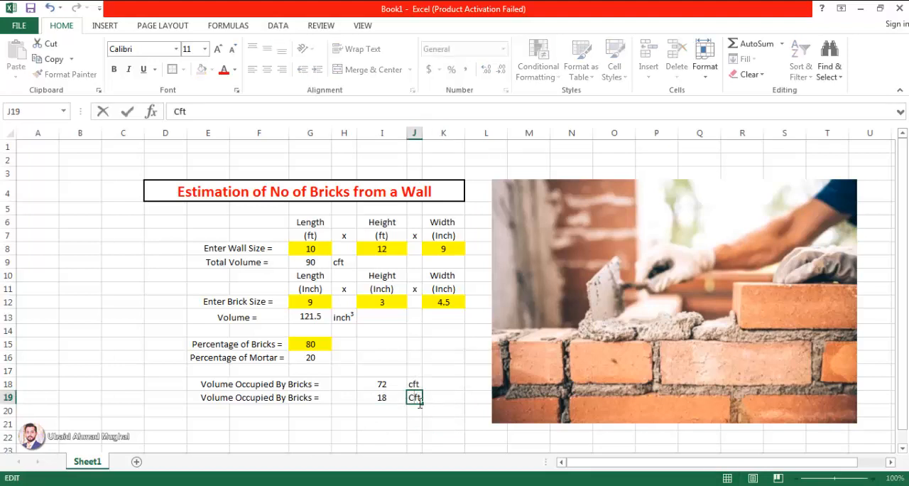
{"action": "left_click", "coordinate": [381, 424]}
{"action": "left_click", "coordinate": [378, 385]}
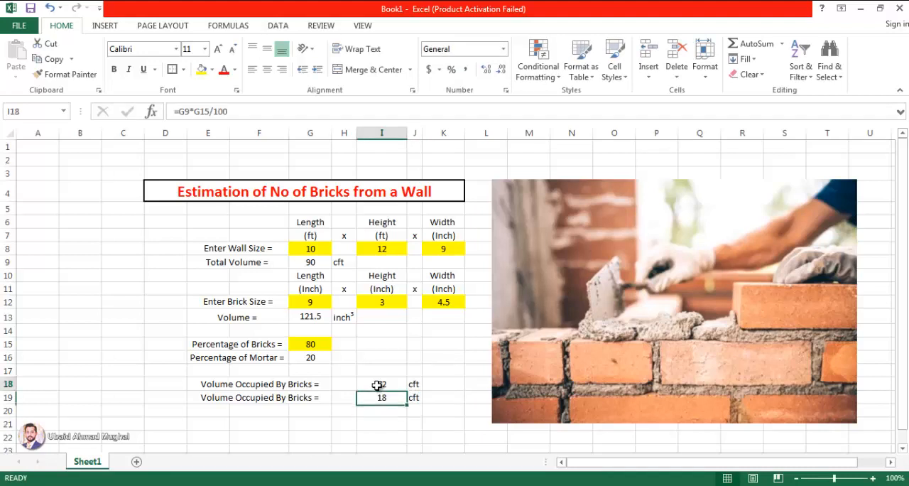
{"action": "left_click", "coordinate": [444, 401]}
{"action": "scroll", "coordinate": [351, 419], "scroll_direction": "down", "scroll_amount": 1}
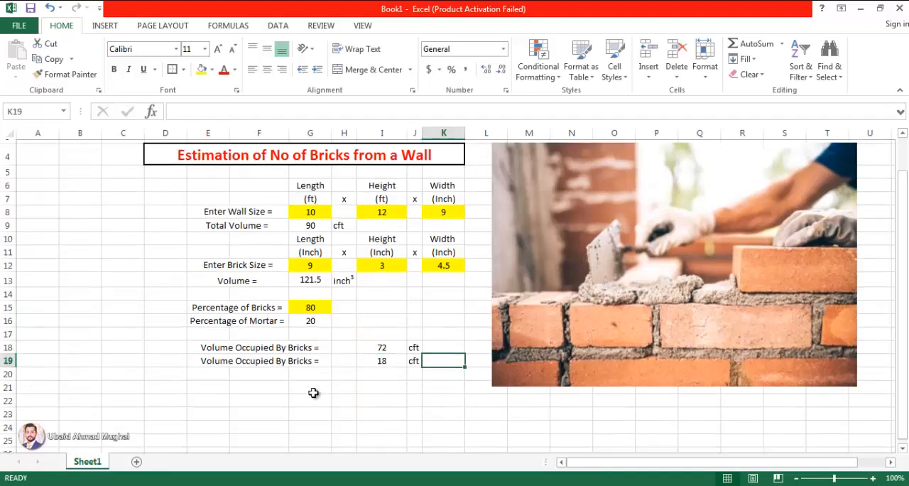
{"action": "left_click", "coordinate": [235, 345]}
{"action": "left_click", "coordinate": [376, 343]}
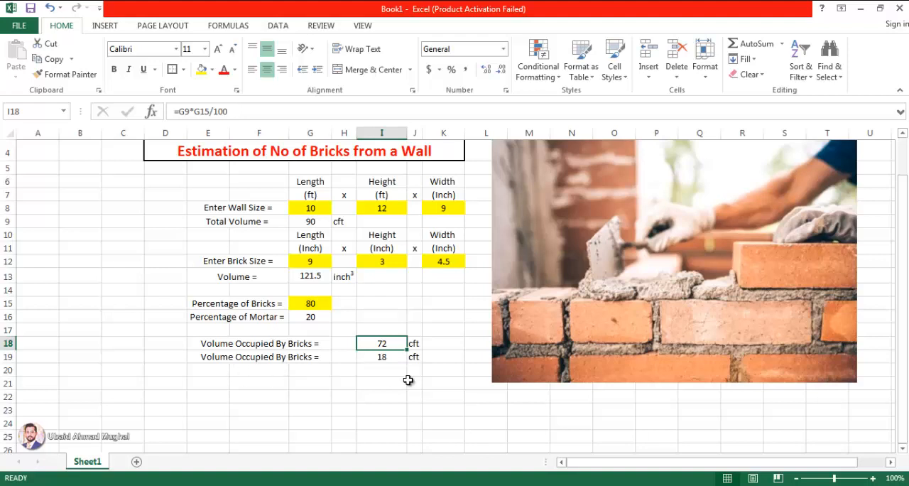
{"action": "scroll", "coordinate": [409, 383], "scroll_direction": "up", "scroll_amount": 1}
- Merge and center E21:G21 and enter the label "Total Number of Bricks =" in it
{"action": "left_click_drag", "start_coordinate": [209, 417], "coordinate": [311, 429]}
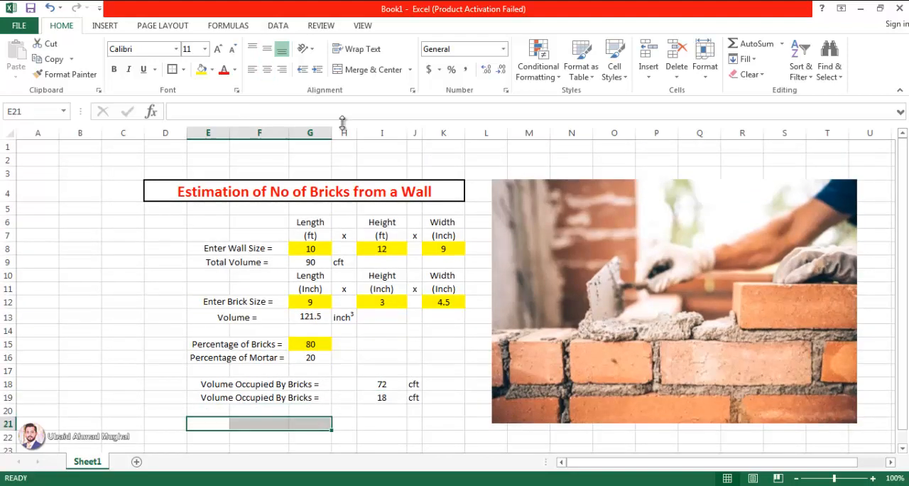
{"action": "left_click", "coordinate": [369, 70]}
{"action": "double_click", "coordinate": [301, 422]}
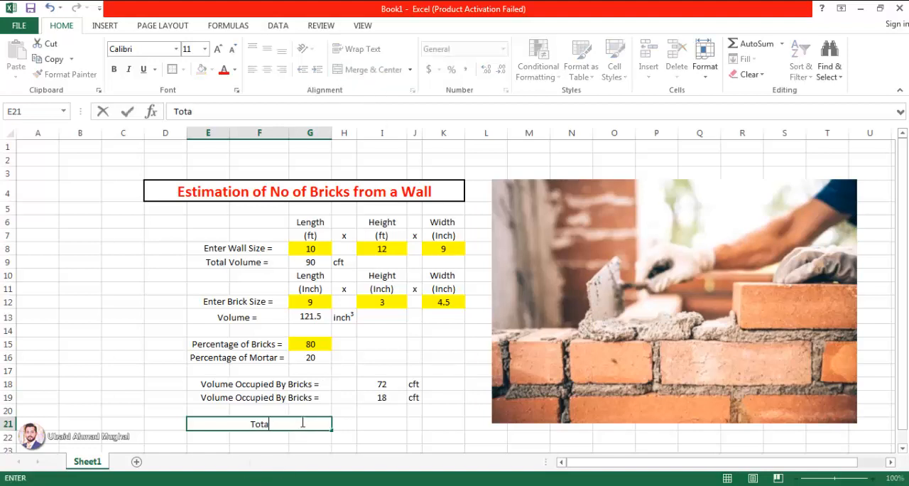
{"action": "type", "text": "Total Number of C"}
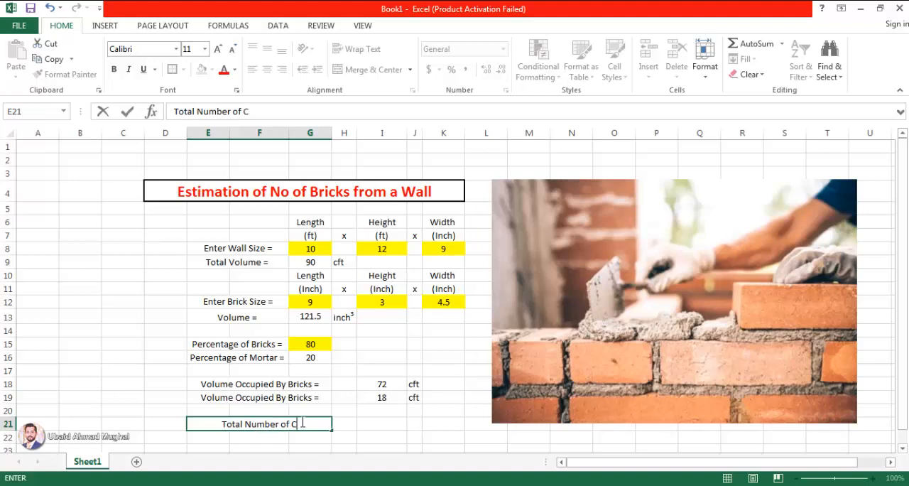
{"action": "key", "text": "BackSpace"}
{"action": "type", "text": "Brick"}
{"action": "key", "text": "BackSpace"}
{"action": "key", "text": "BackSpace"}
{"action": "key", "text": "BackSpace"}
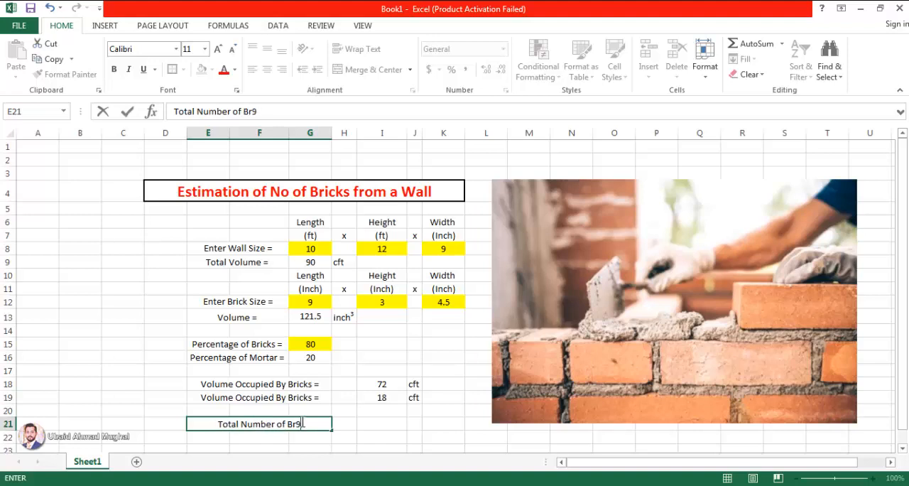
{"action": "type", "text": "icks ="}
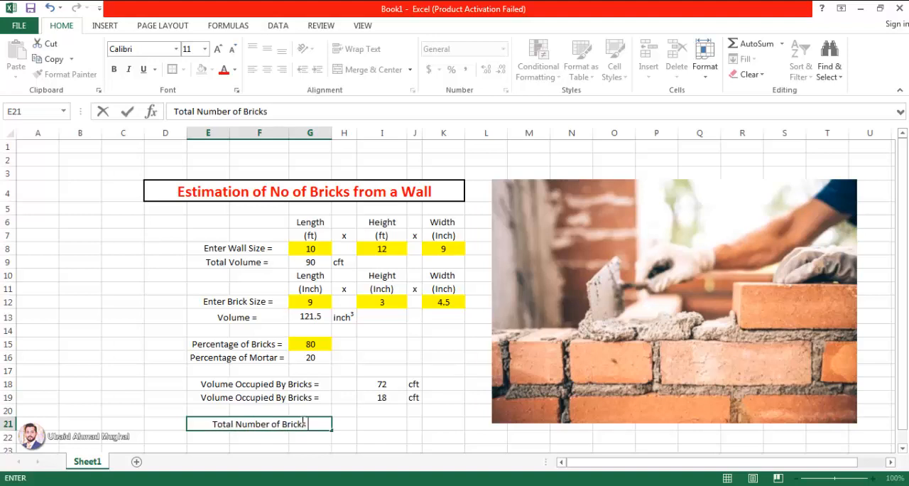
{"action": "key", "text": "ctrl+Return"}
{"action": "key", "text": "Return"}
{"action": "left_click", "coordinate": [341, 424]}
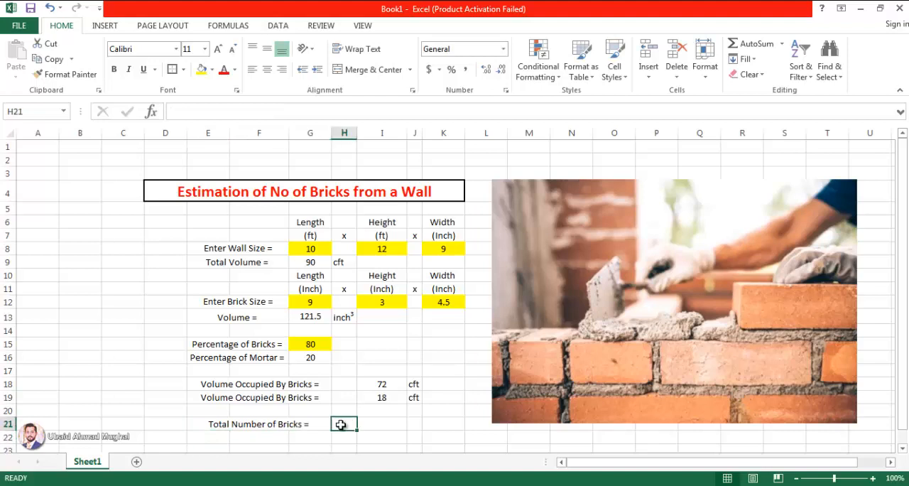
{"action": "type", "text": "="}
{"action": "left_click", "coordinate": [381, 387]}
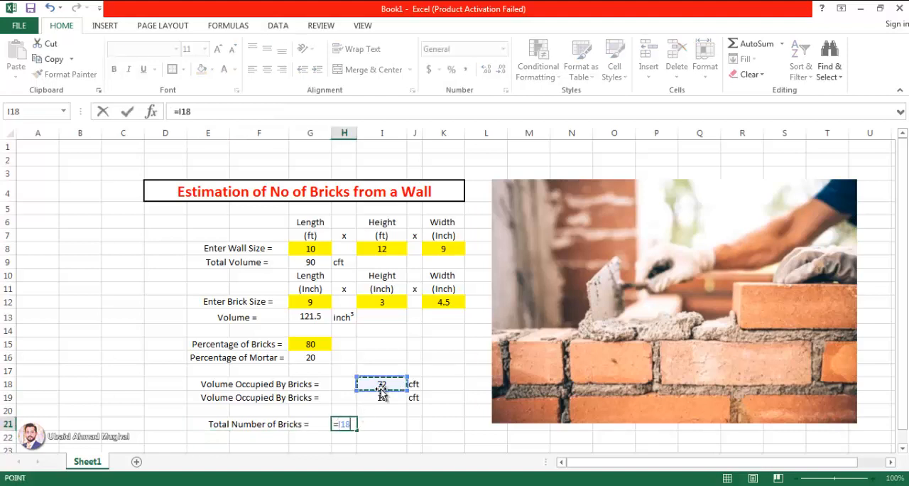
{"action": "type", "text": "/"}
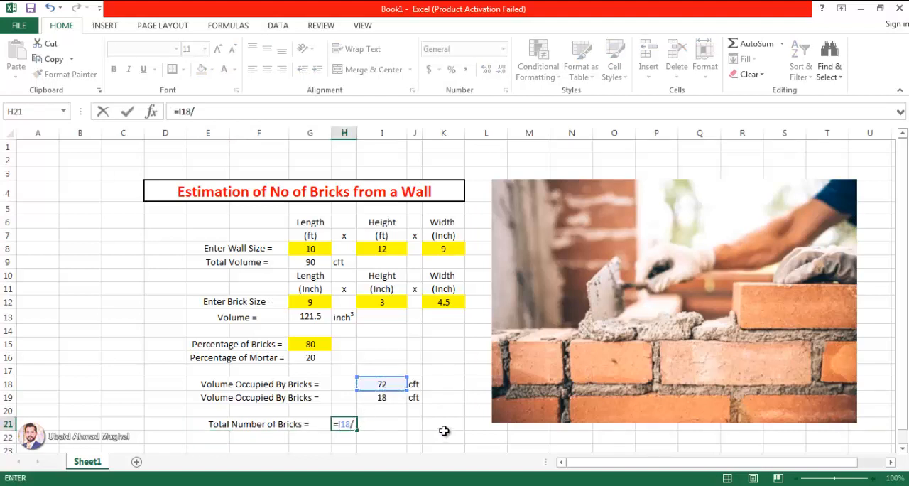
{"action": "left_click", "coordinate": [301, 317]}
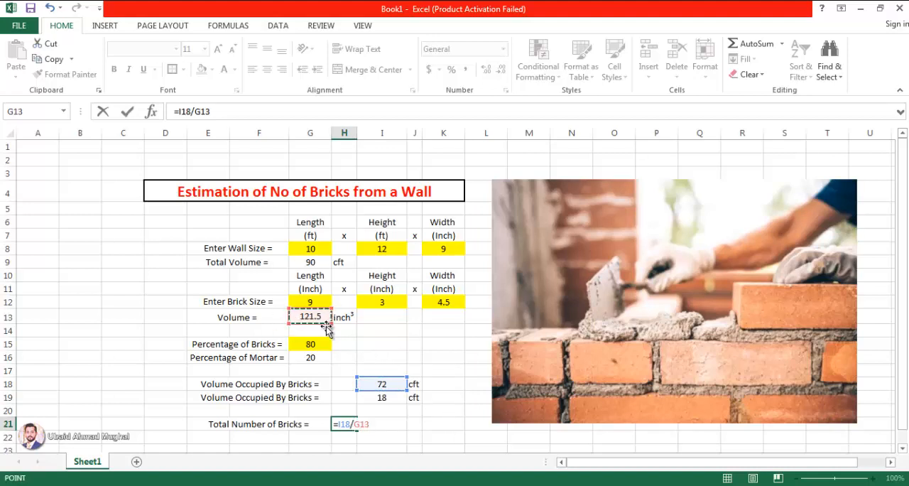
{"action": "key", "text": "Escape"}
- Convert the single brick's volume to cubic feet in I13 with the formula =G13/(12*12*12)
{"action": "left_click", "coordinate": [368, 319]}
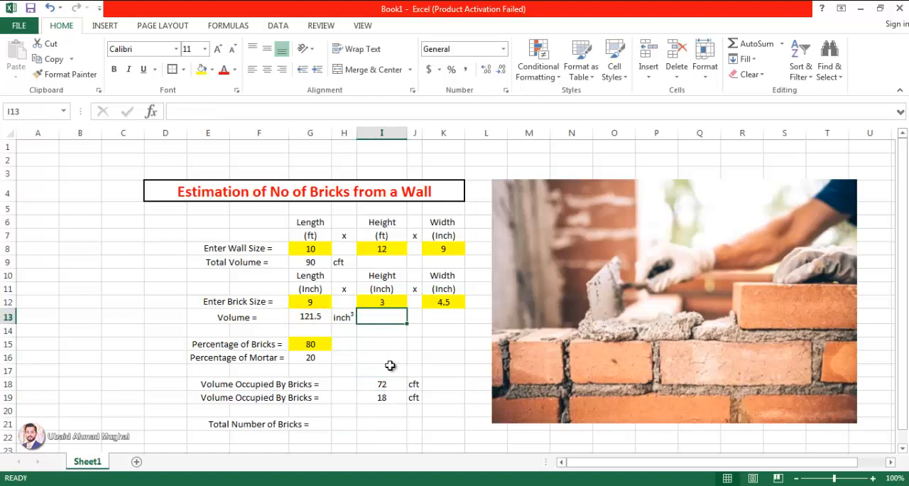
{"action": "type", "text": "="}
{"action": "left_click", "coordinate": [310, 317]}
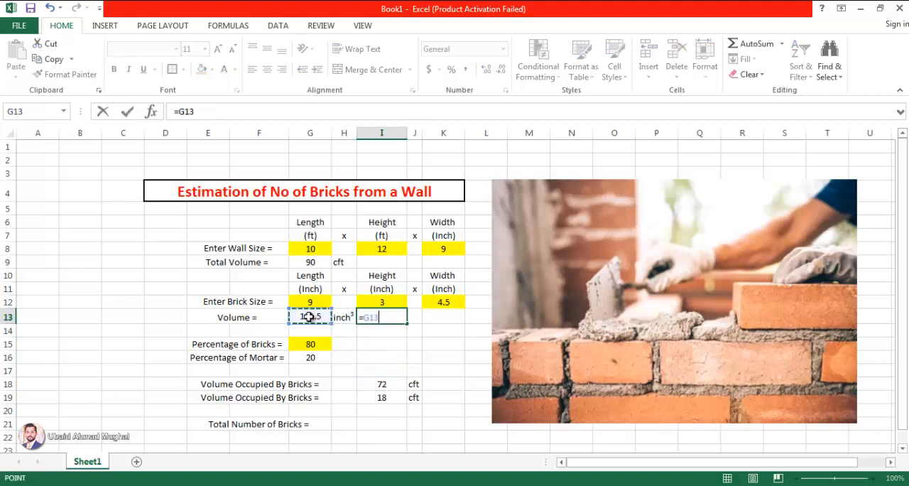
{"action": "type", "text": "/(12*12*12"}
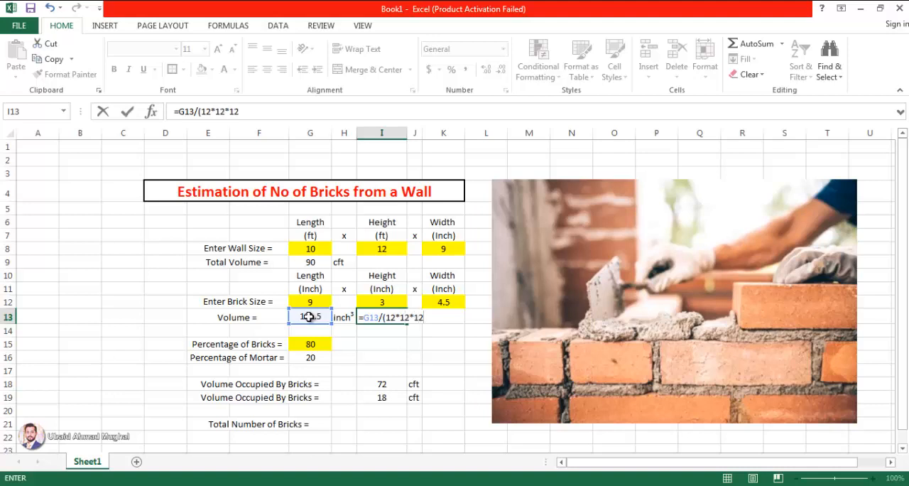
{"action": "type", "text": ")"}
{"action": "key", "text": "Return"}
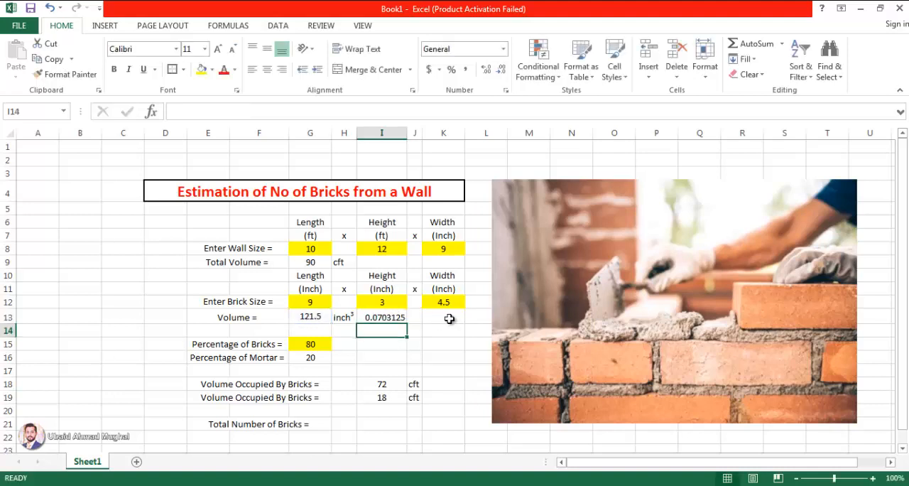
- Enter the unit "cft" in J13 beside the converted brick volume
{"action": "left_click", "coordinate": [409, 319]}
{"action": "type", "text": "cft"}
{"action": "key", "text": "Return"}
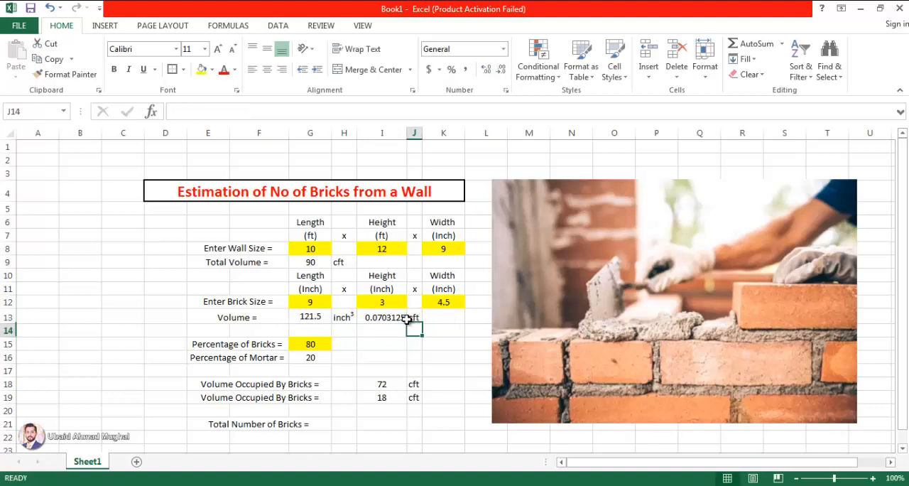
{"action": "left_click", "coordinate": [366, 320]}
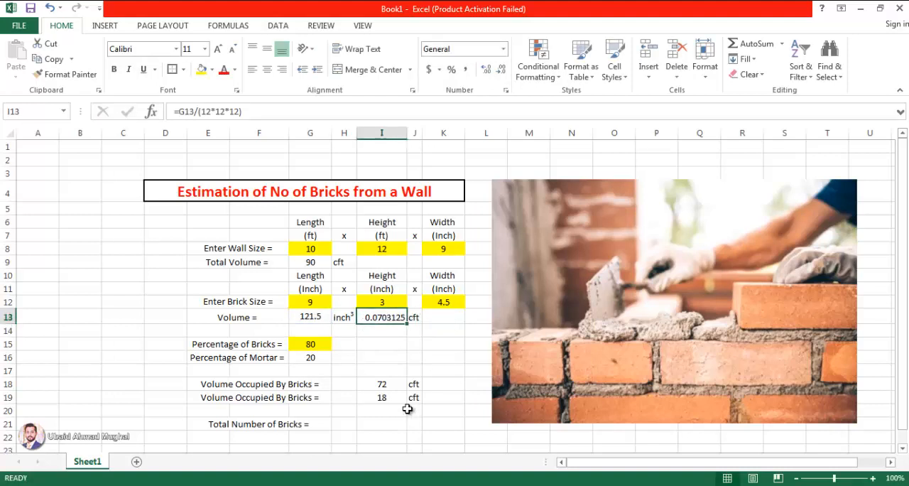
- Calculate the total number of bricks in I21 with =I18/I13 and center the result horizontally and vertically
{"action": "double_click", "coordinate": [380, 422]}
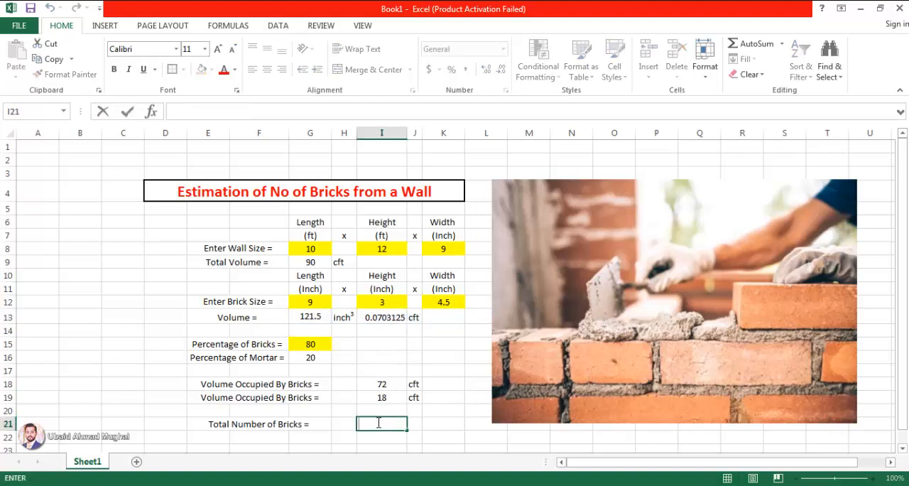
{"action": "type", "text": "="}
{"action": "left_click", "coordinate": [391, 384]}
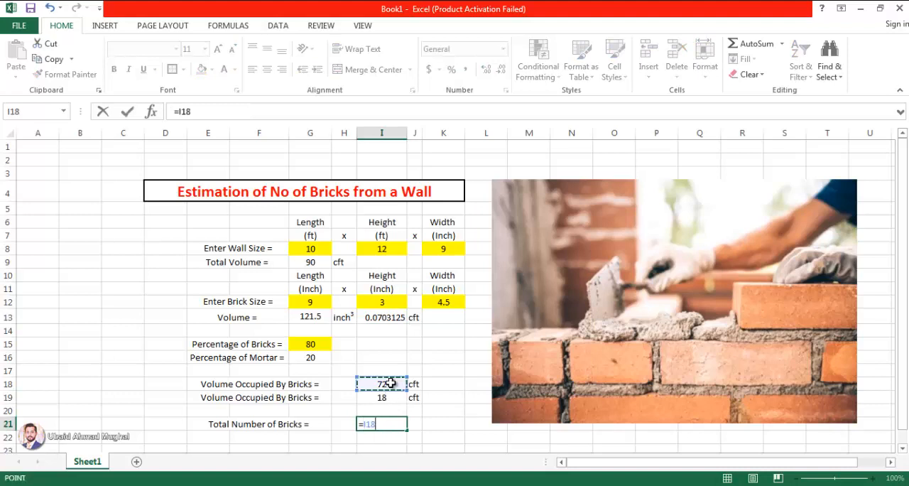
{"action": "type", "text": "/"}
{"action": "left_click", "coordinate": [399, 317]}
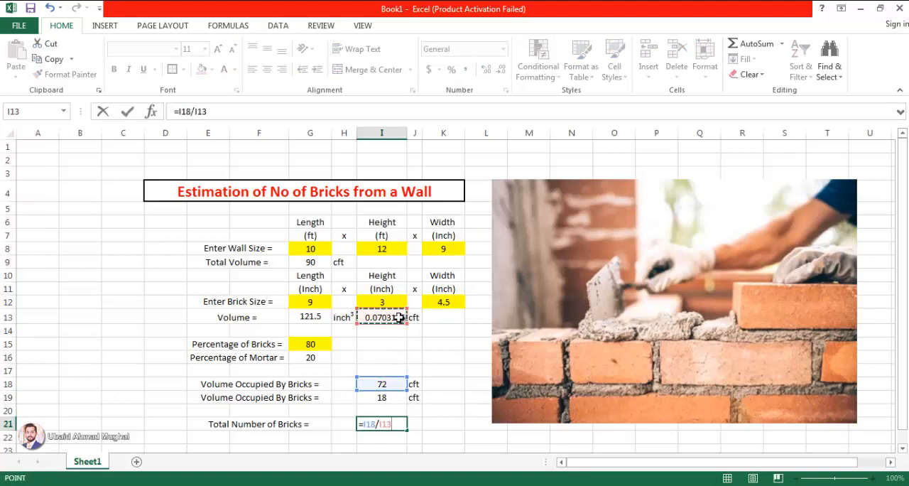
{"action": "key", "text": "ctrl+Return"}
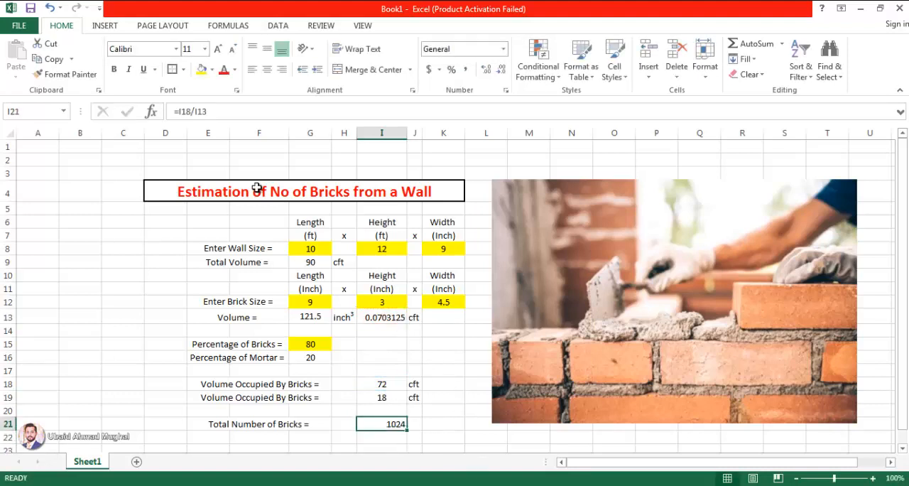
{"action": "left_click", "coordinate": [267, 69]}
{"action": "left_click", "coordinate": [267, 48]}
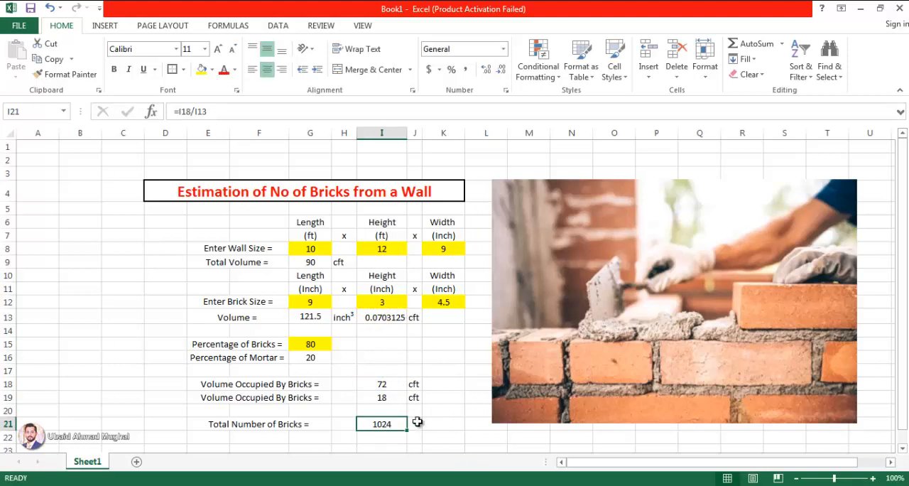
- Enter the unit "Bricks" in J21 beside the total number of bricks
{"action": "left_click", "coordinate": [418, 422]}
{"action": "type", "text": "Brick"}
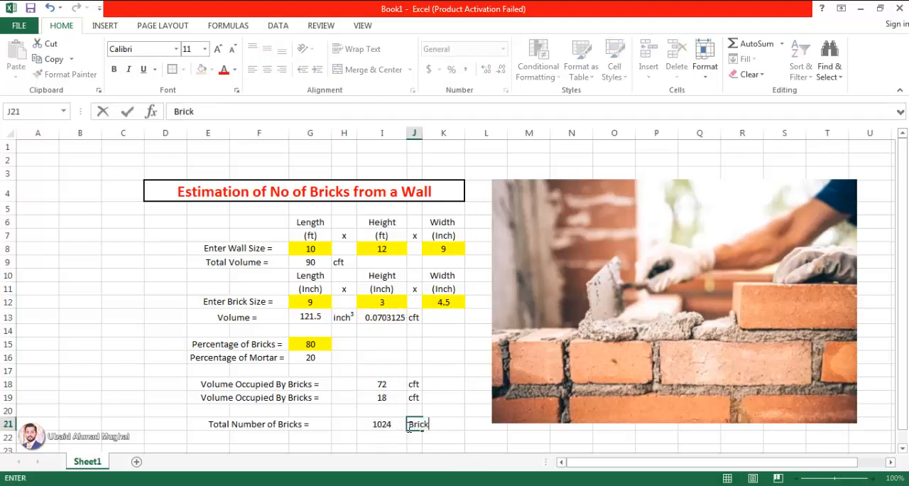
{"action": "type", "text": "s"}
{"action": "key", "text": "Return"}
- Merge and center the total bricks label across E21:H21, and format E21:K21 in bold red text
{"action": "left_click_drag", "start_coordinate": [280, 425], "coordinate": [341, 420]}
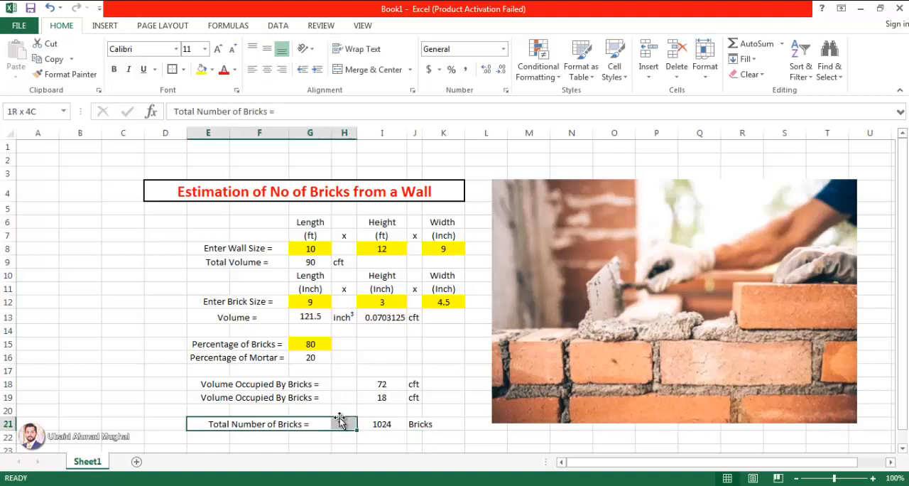
{"action": "left_click", "coordinate": [372, 70]}
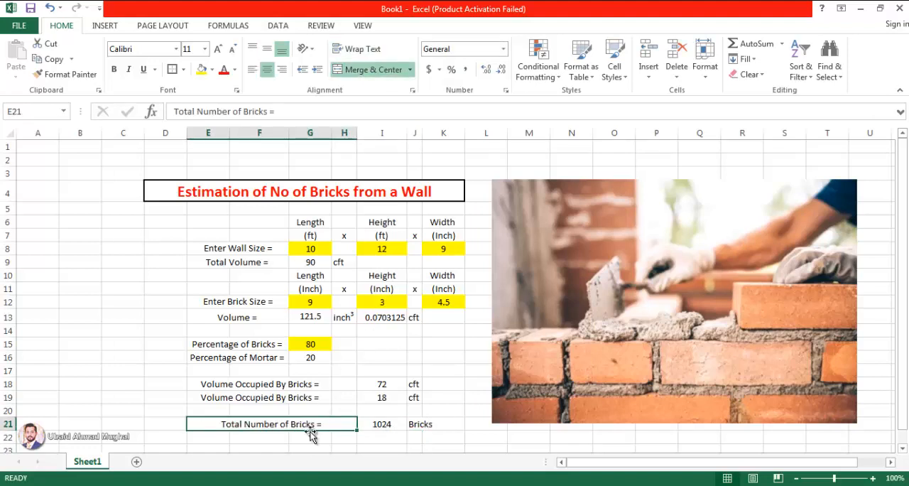
{"action": "left_click_drag", "start_coordinate": [324, 424], "coordinate": [440, 424]}
{"action": "left_click", "coordinate": [222, 70]}
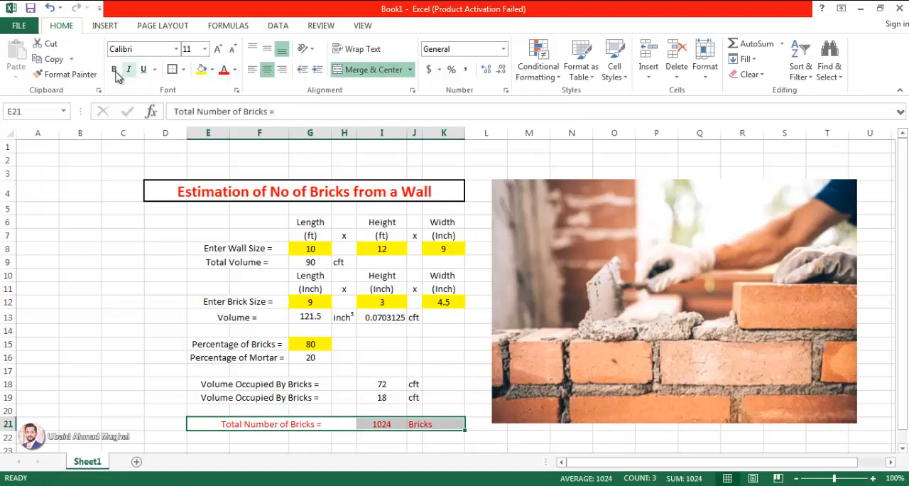
{"action": "left_click", "coordinate": [114, 70]}
{"action": "left_click", "coordinate": [503, 448]}
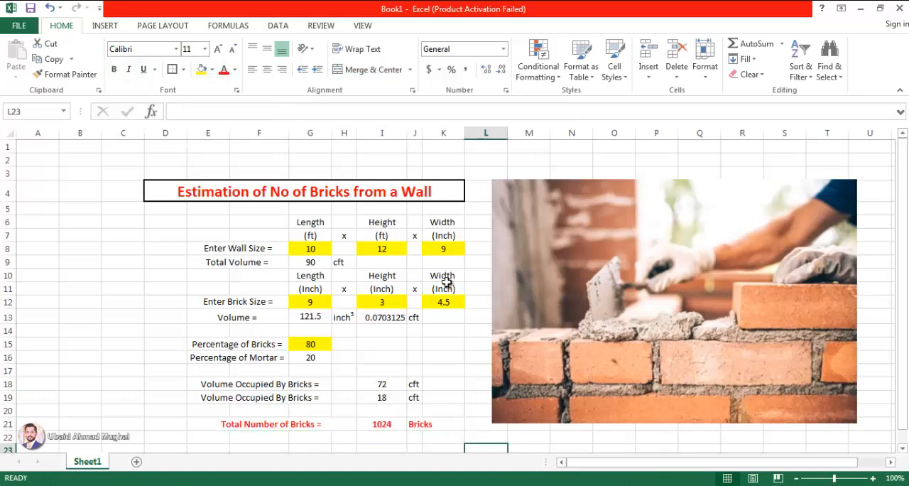
- Autofit column J to the width of its contents
{"action": "scroll", "coordinate": [443, 314], "scroll_direction": "down", "scroll_amount": 1}
{"action": "scroll", "coordinate": [446, 315], "scroll_direction": "up", "scroll_amount": 1}
{"action": "double_click", "coordinate": [423, 134]}
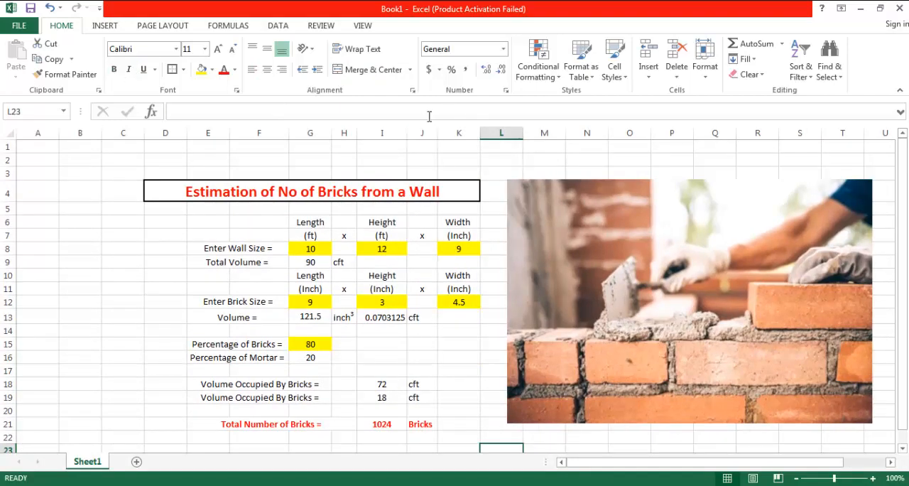